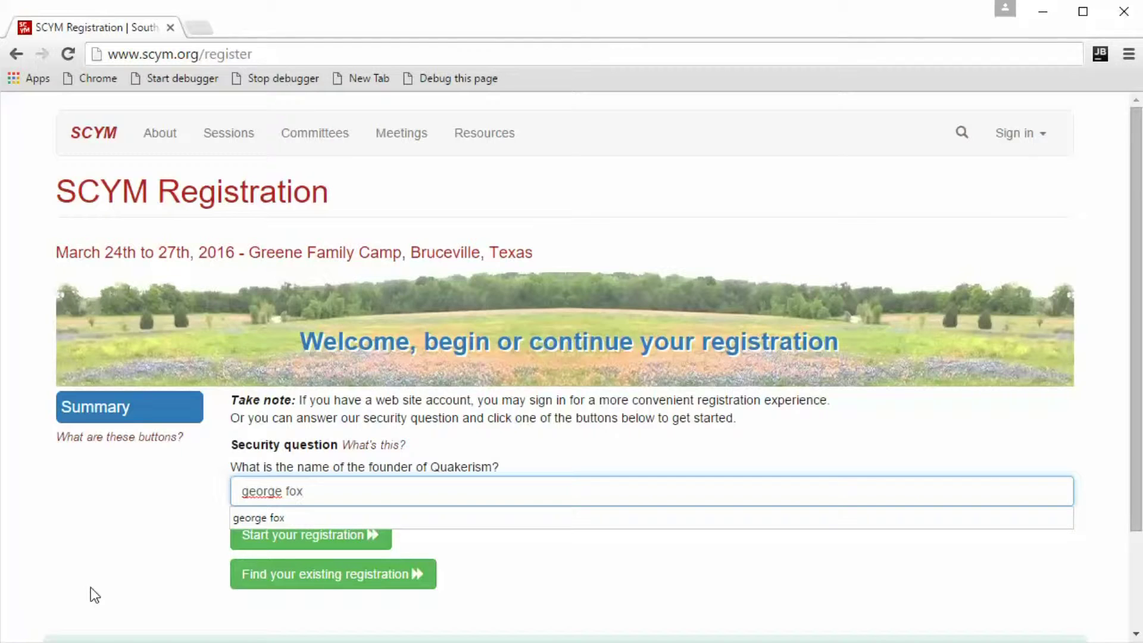
Dismiss the suggestions under the security answer and start a new registration.
click(128, 554)
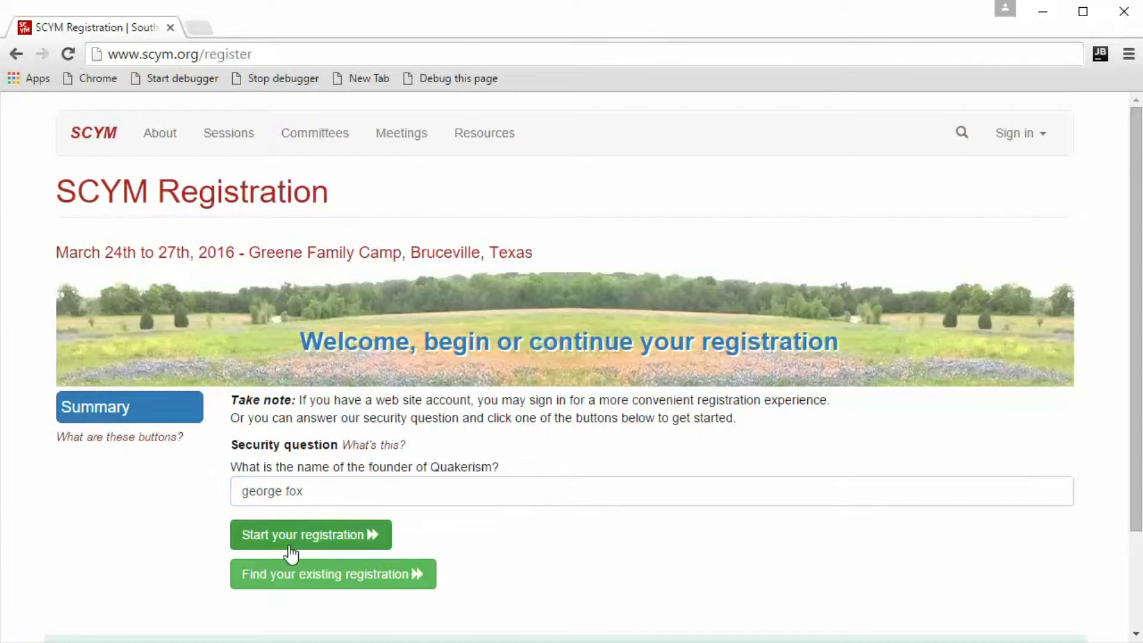
click(321, 535)
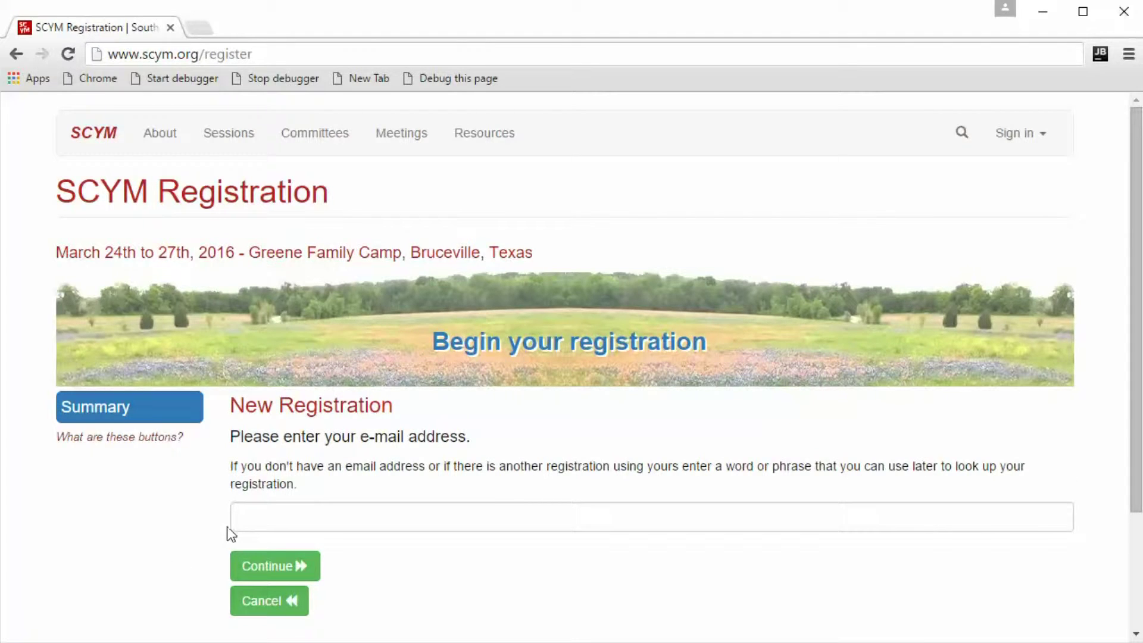
Enter the registration's e-mail address and continue to the contact details.
click(263, 526)
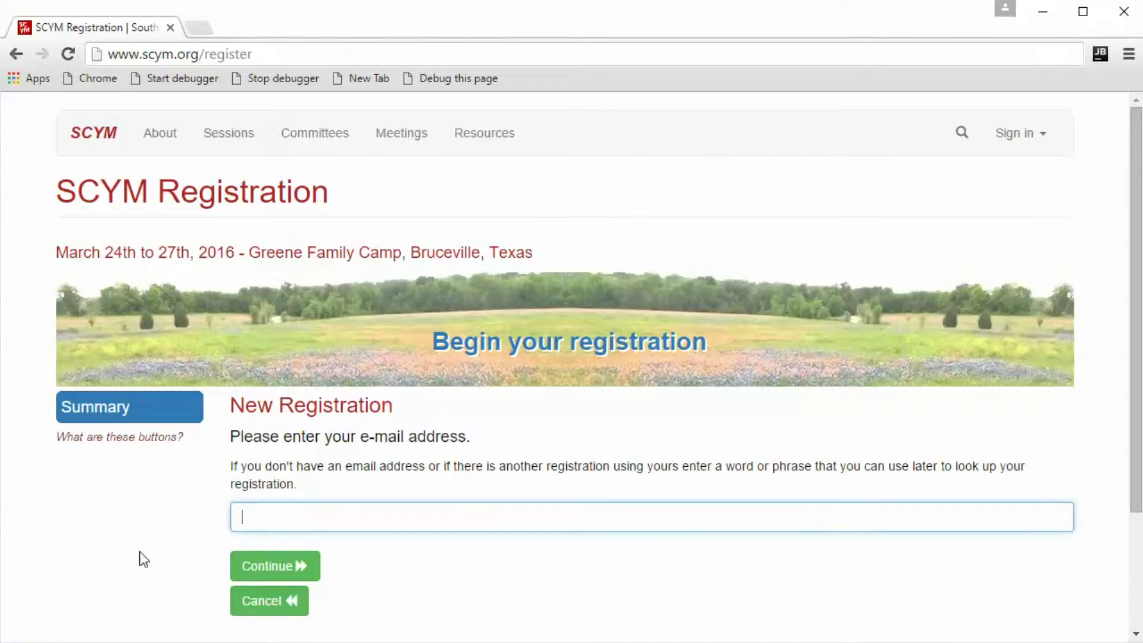
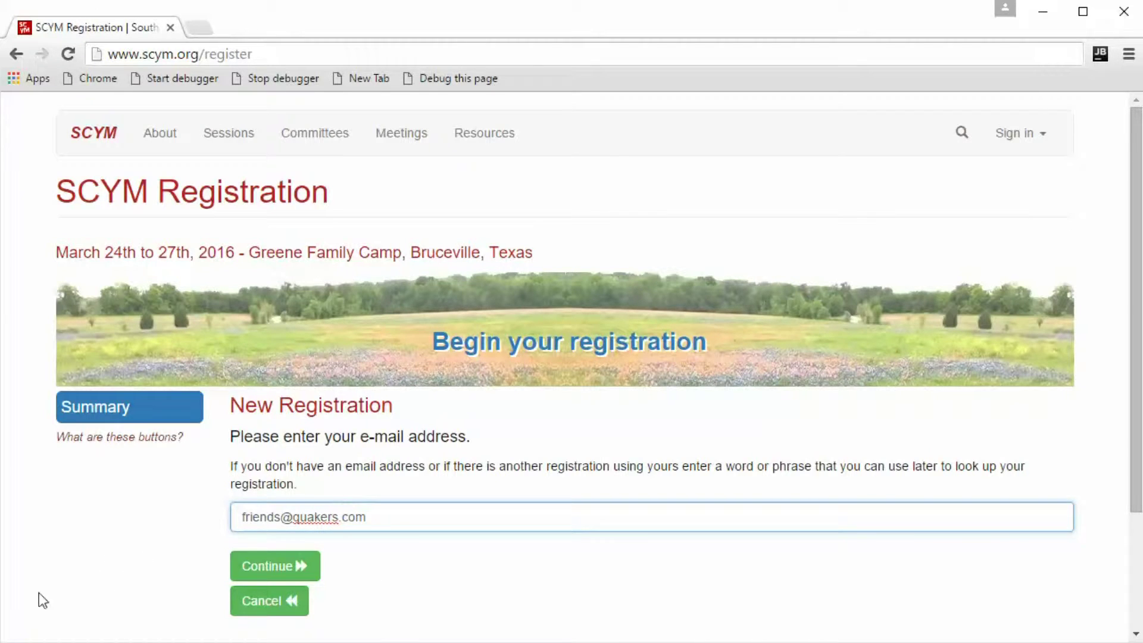
click(298, 569)
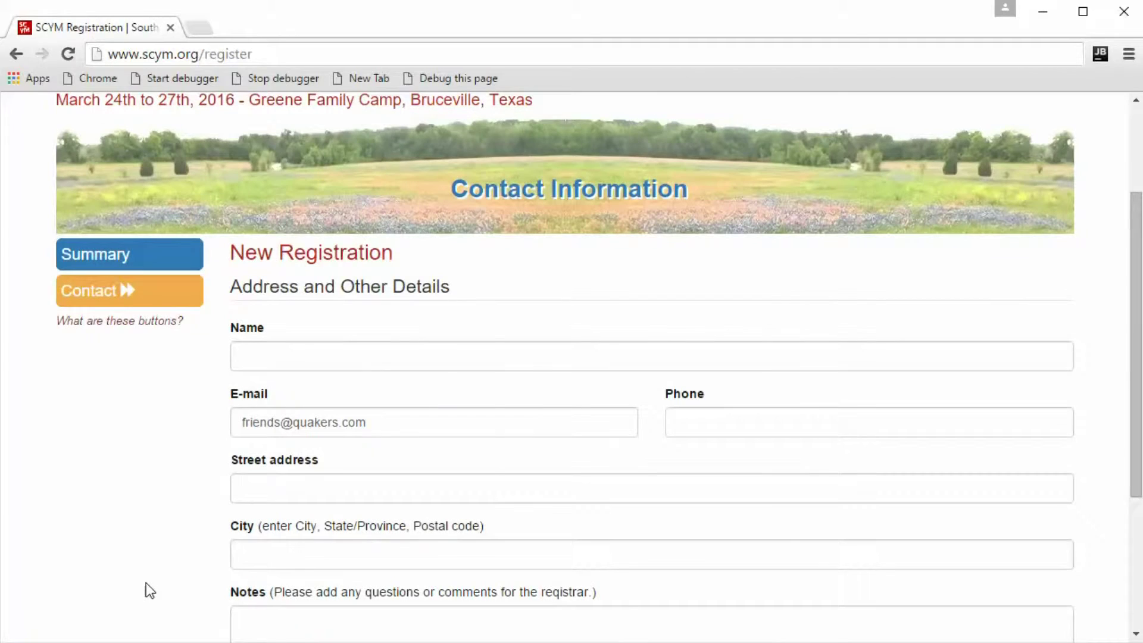
Enter the registrants' names and their phone number.
click(296, 366)
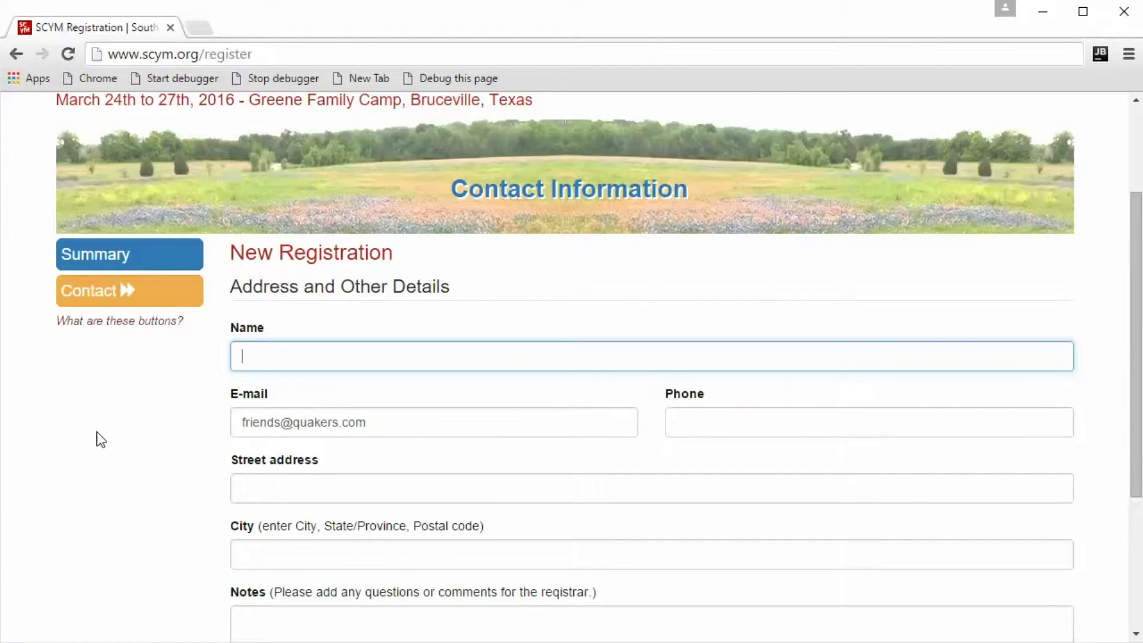
text(John and Mary Q)
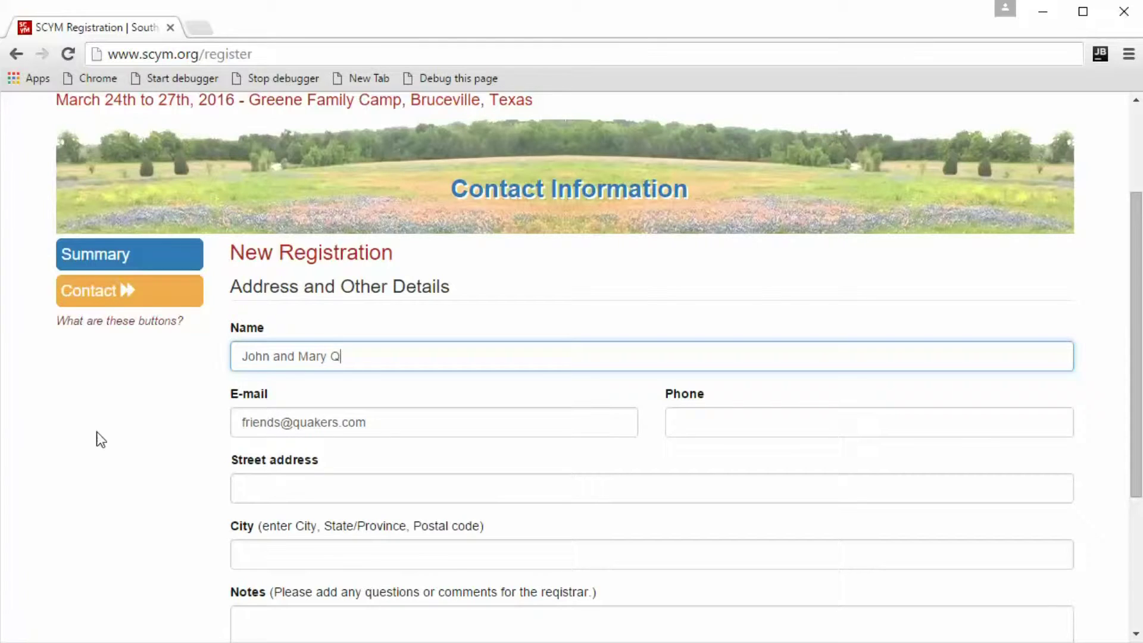
text(uakerfolk)
click(673, 427)
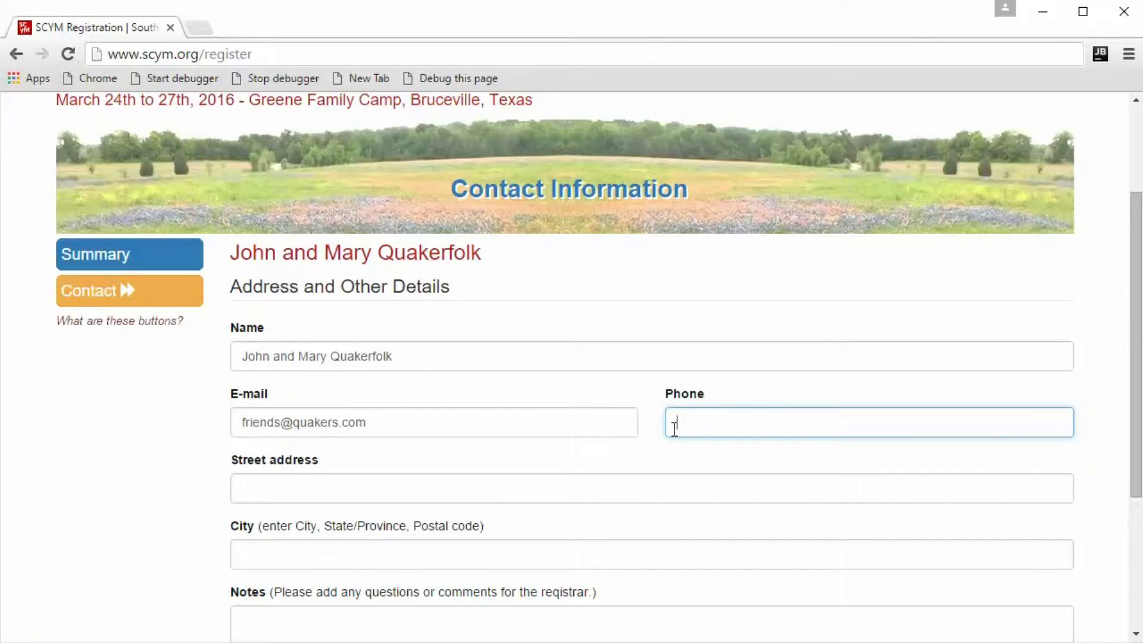
scroll(675, 428, down, 1)
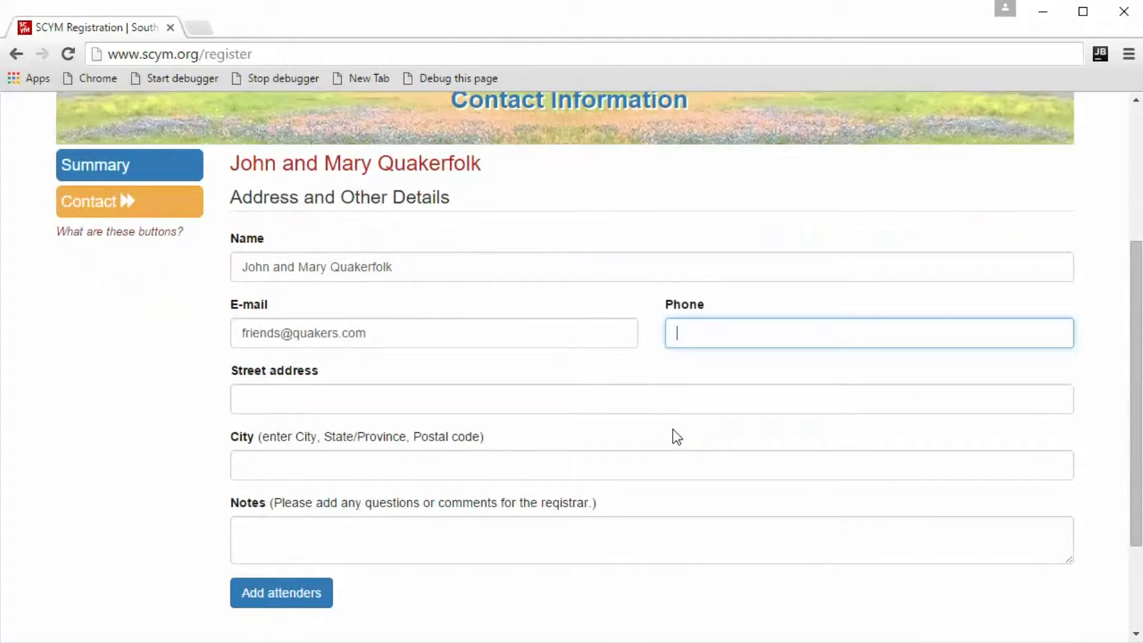
scroll(674, 429, up, 1)
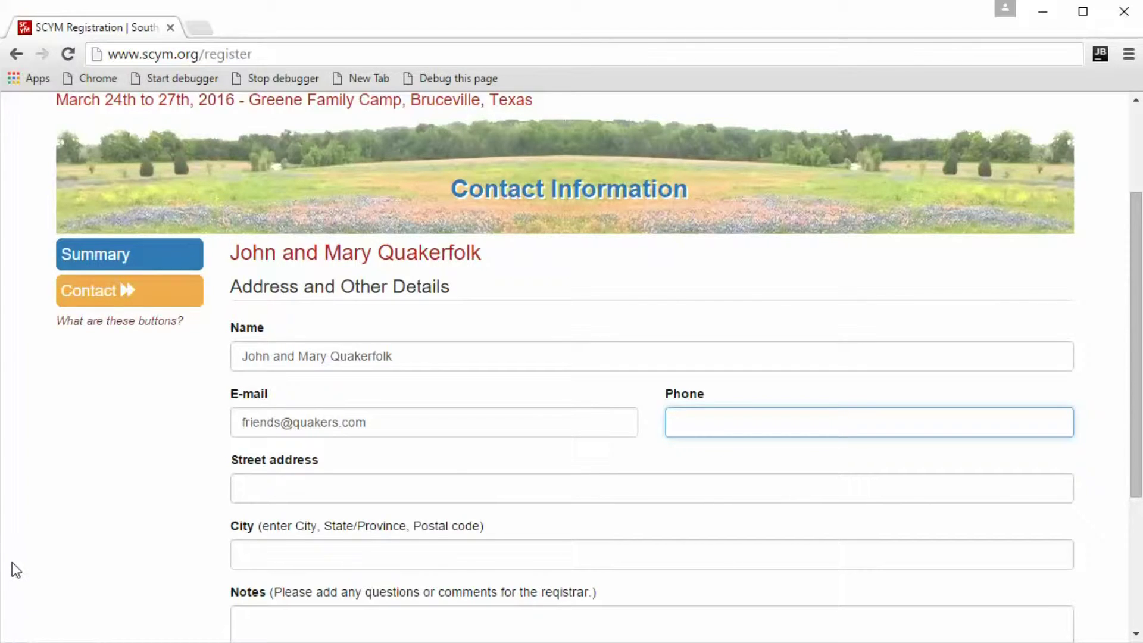
Fill in the street address and the city, state and postal code, fixing the state's misspelling.
key(Tab)
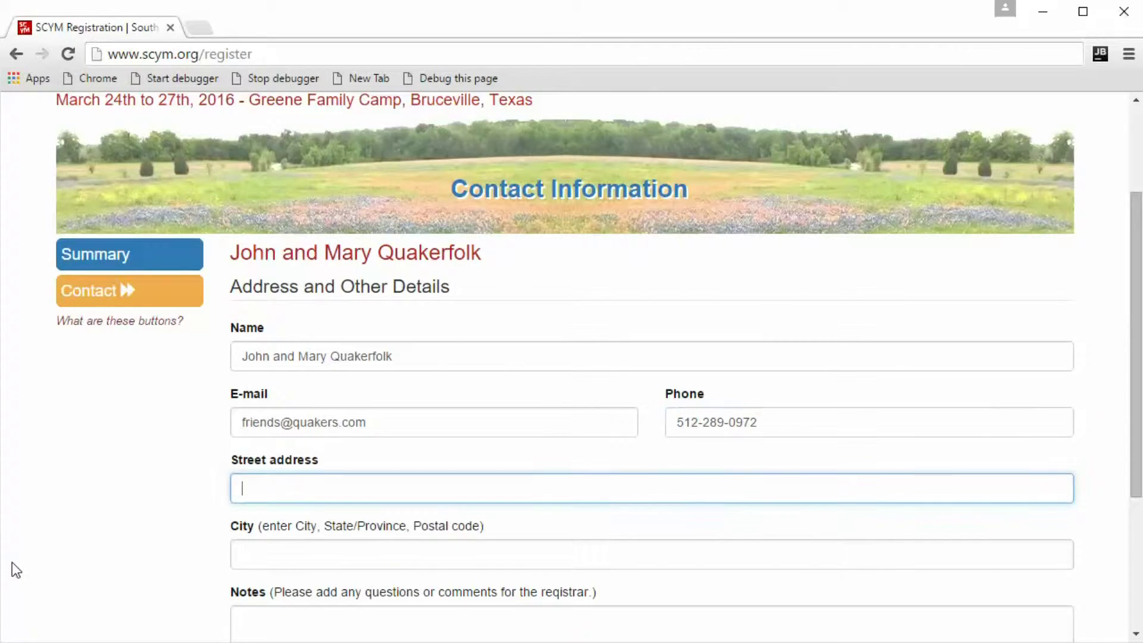
key(Tab)
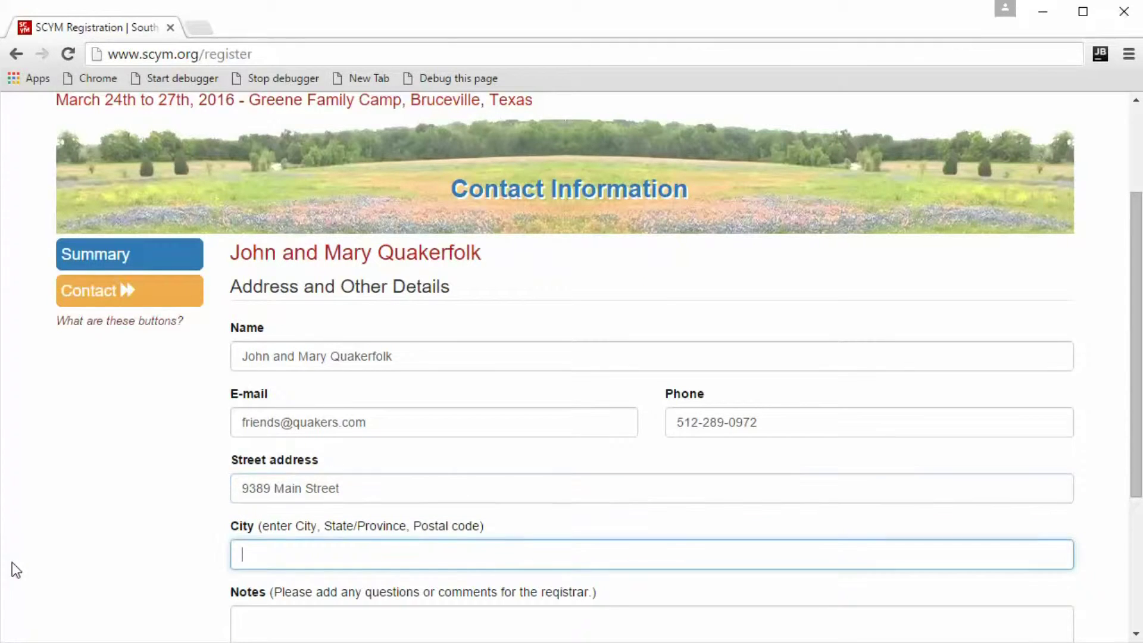
text(Austin,)
text( T)
text(exal)
key(BackSpace)
text(s 78759)
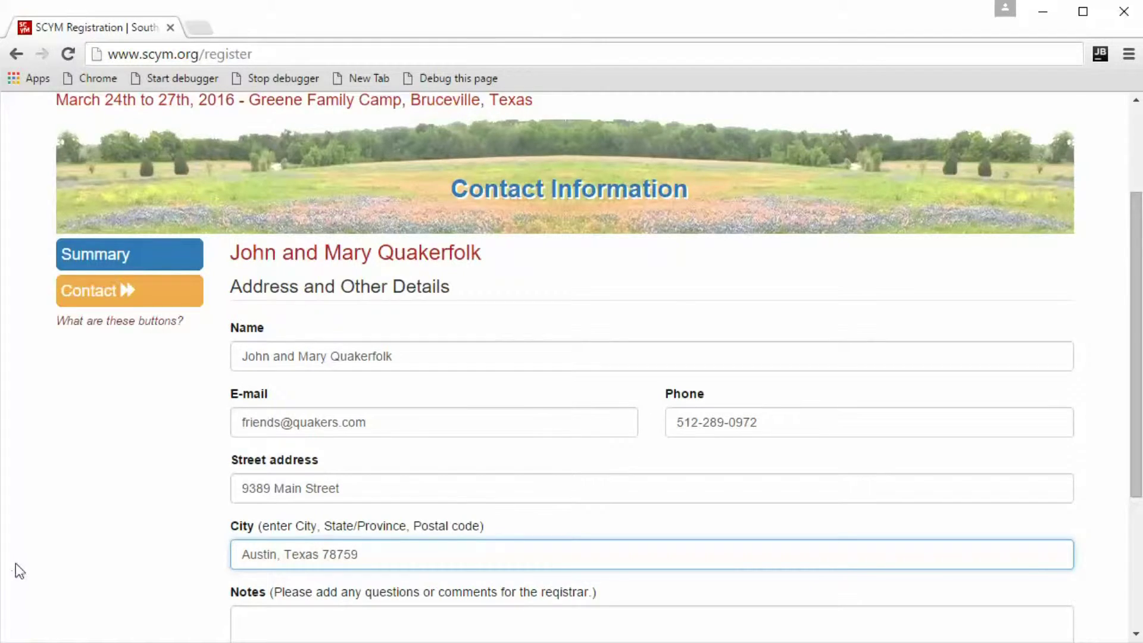
scroll(12, 561, down, 1)
Note to the registrar that this is just a test registration to ignore, and save the contact details.
click(246, 526)
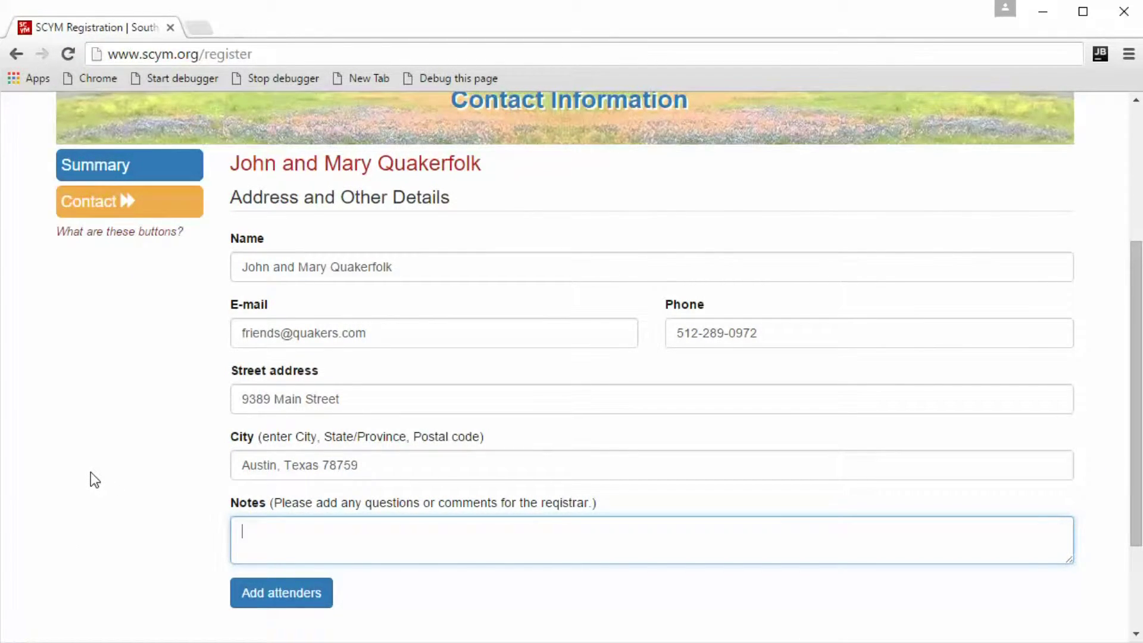
text(Hi registrat)
key(BackSpace)
text(r, this is )
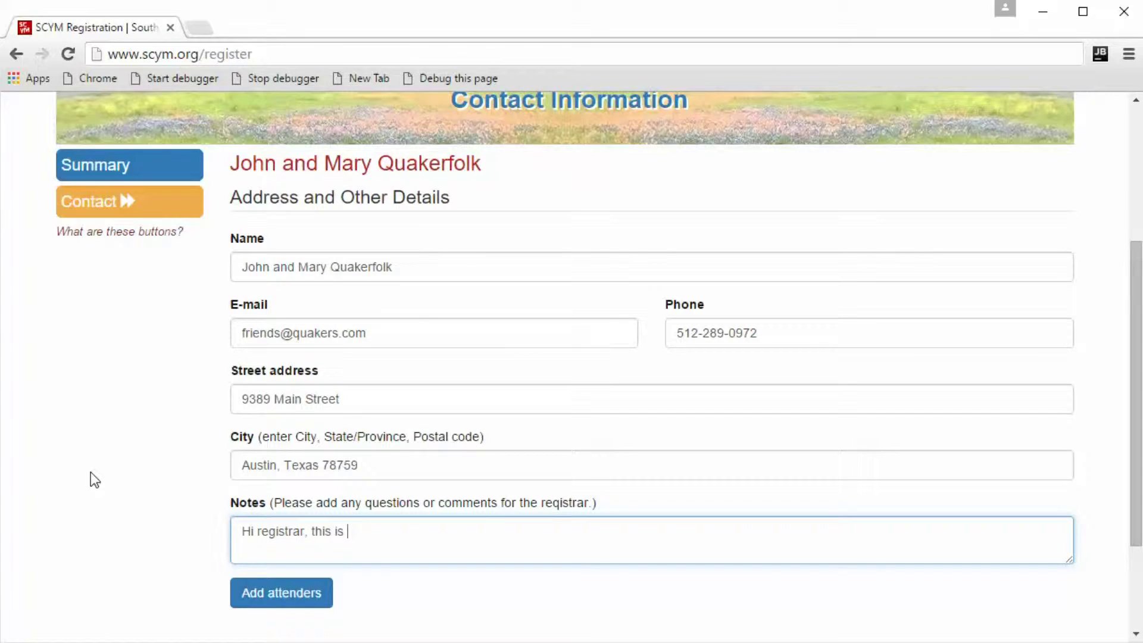
text(just a test registratio)
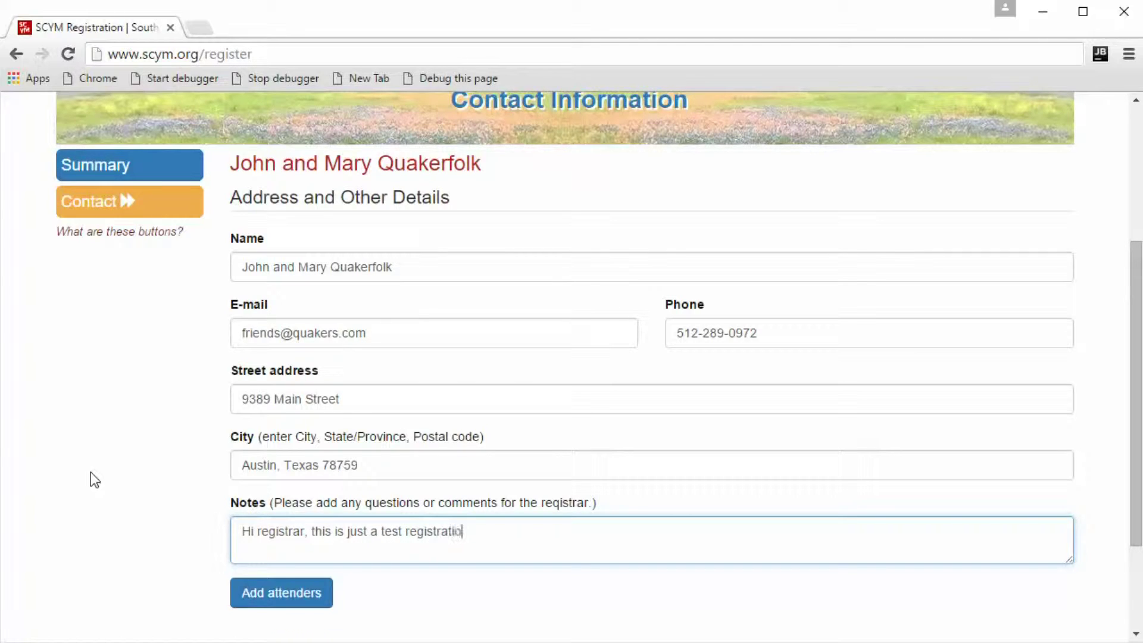
text(n so please ignore )
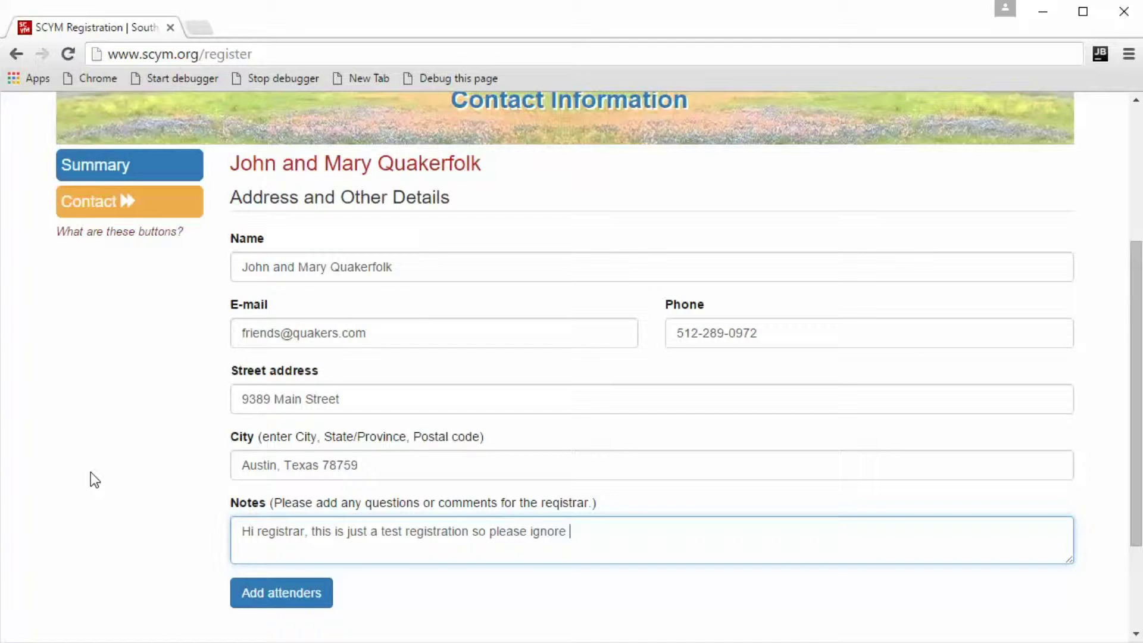
text(it.)
scroll(119, 366, down, 2)
scroll(587, 352, up, 3)
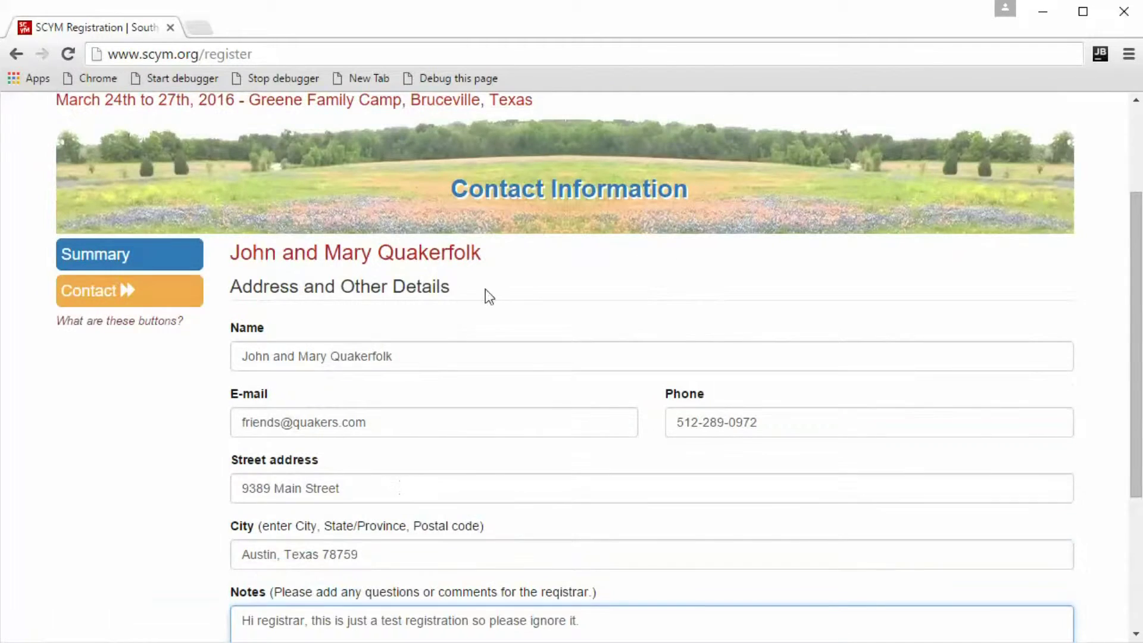
scroll(485, 296, down, 1)
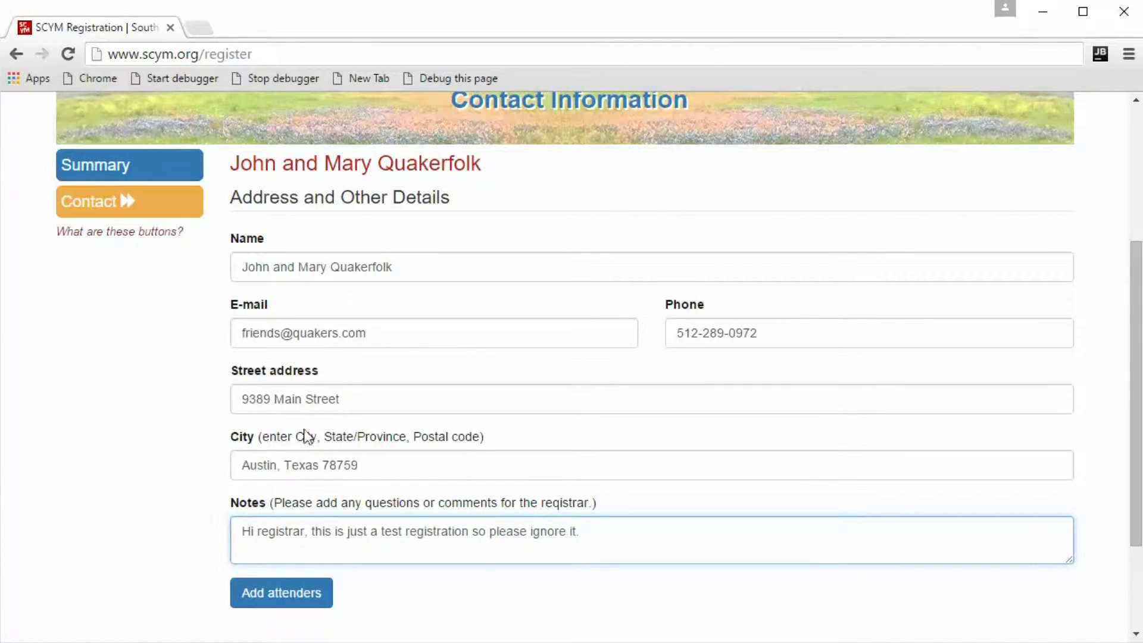
click(174, 552)
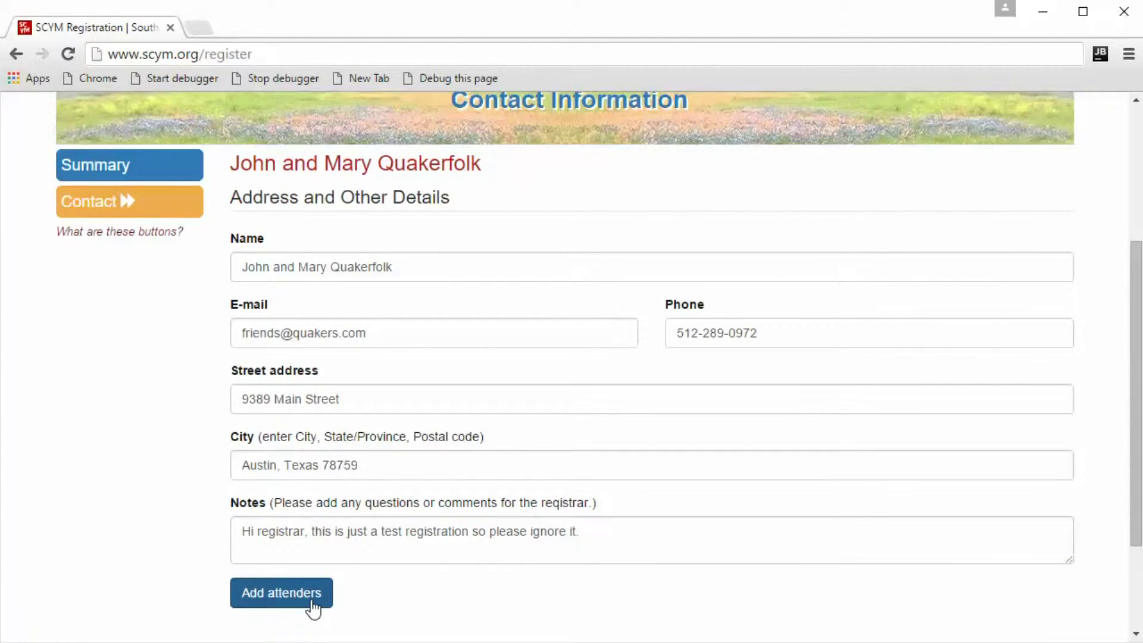
click(286, 598)
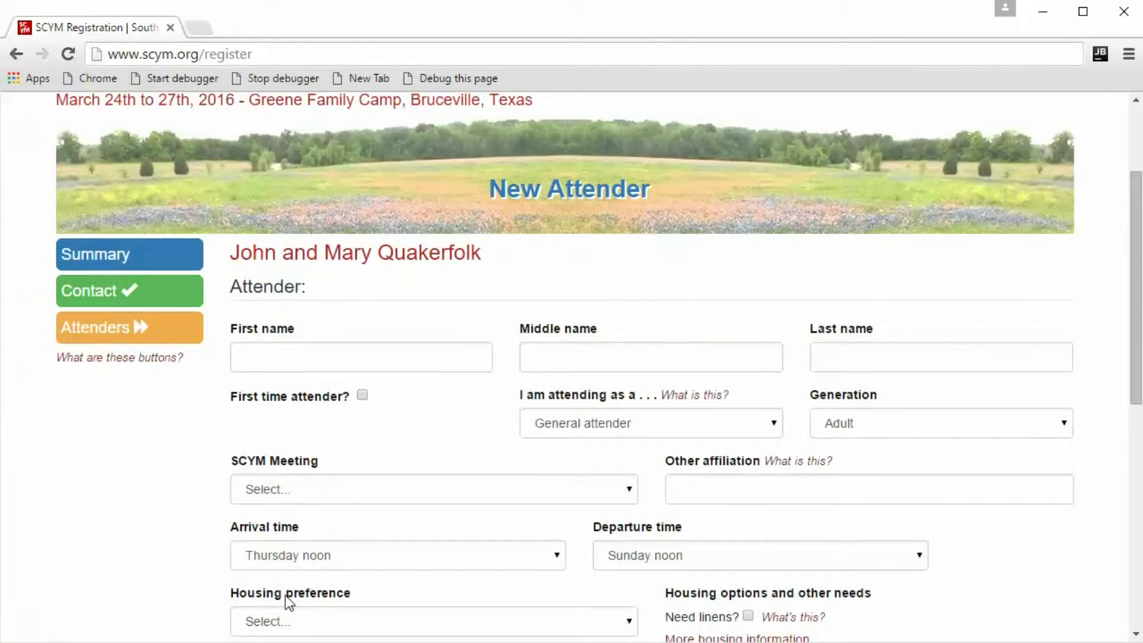
Enter the first attender's first and last name and mark them as a first-time attender.
click(260, 358)
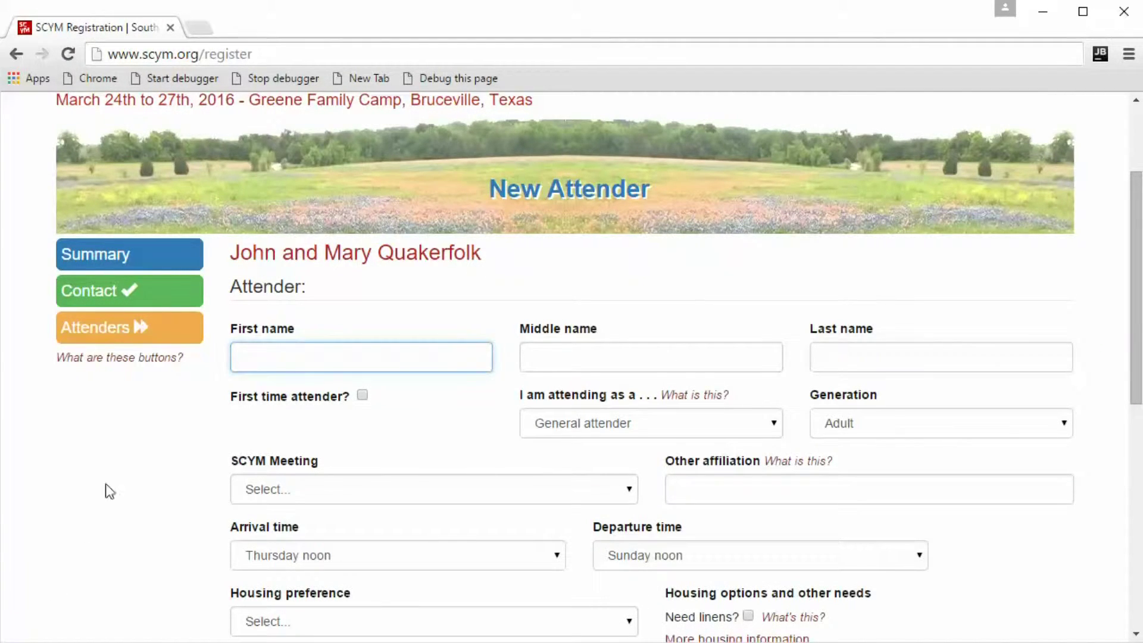
text(J)
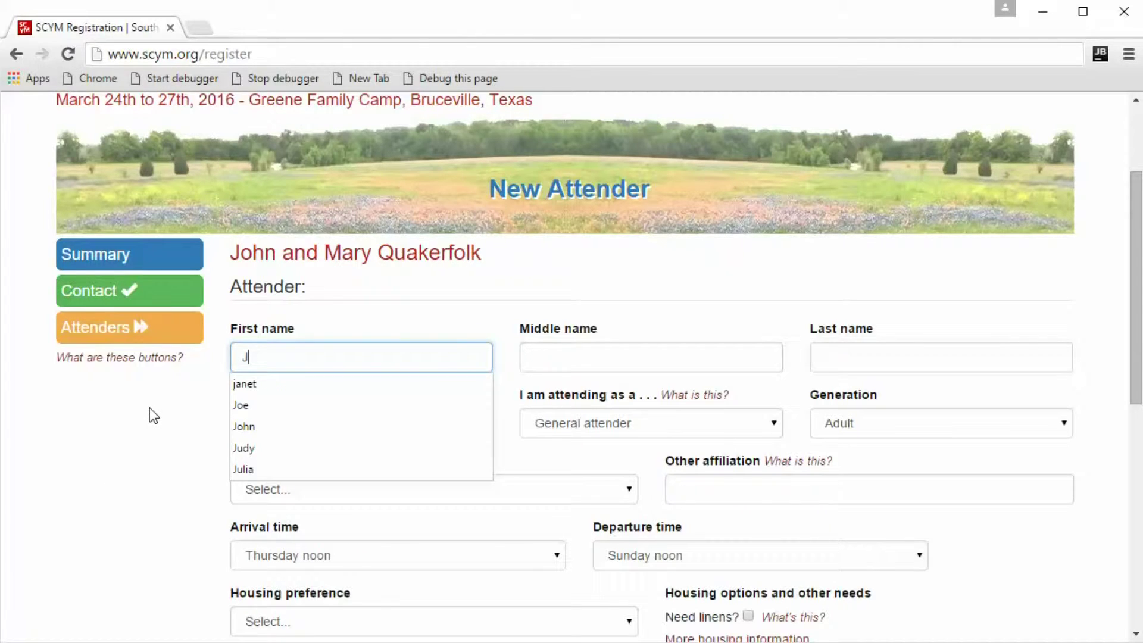
text(ohn)
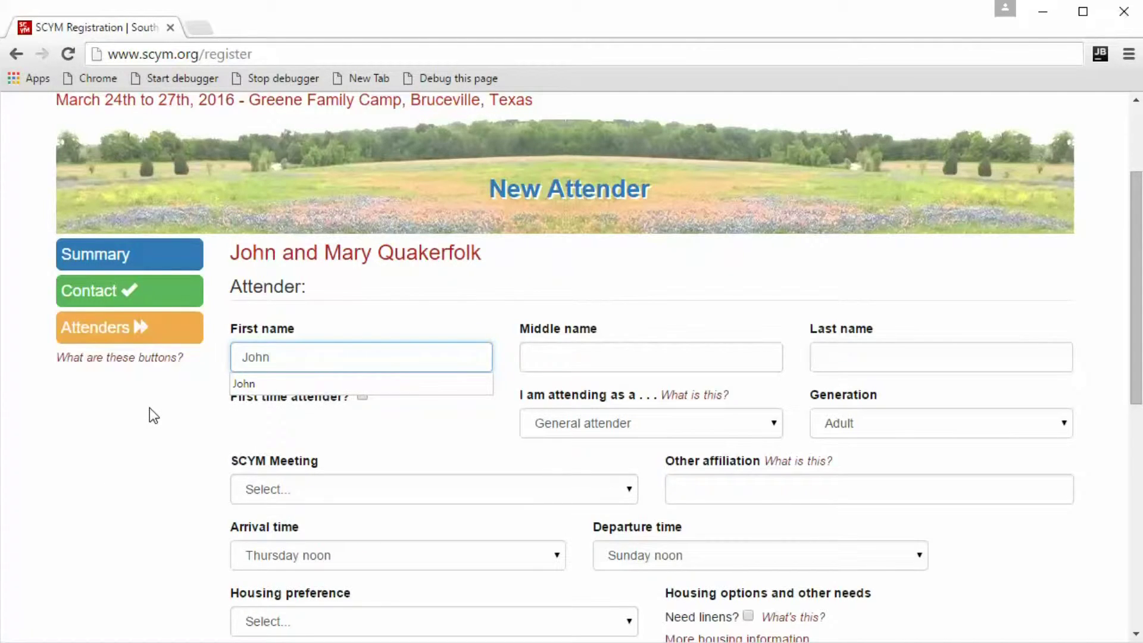
key(Tab)
key(Tab)
text(Q)
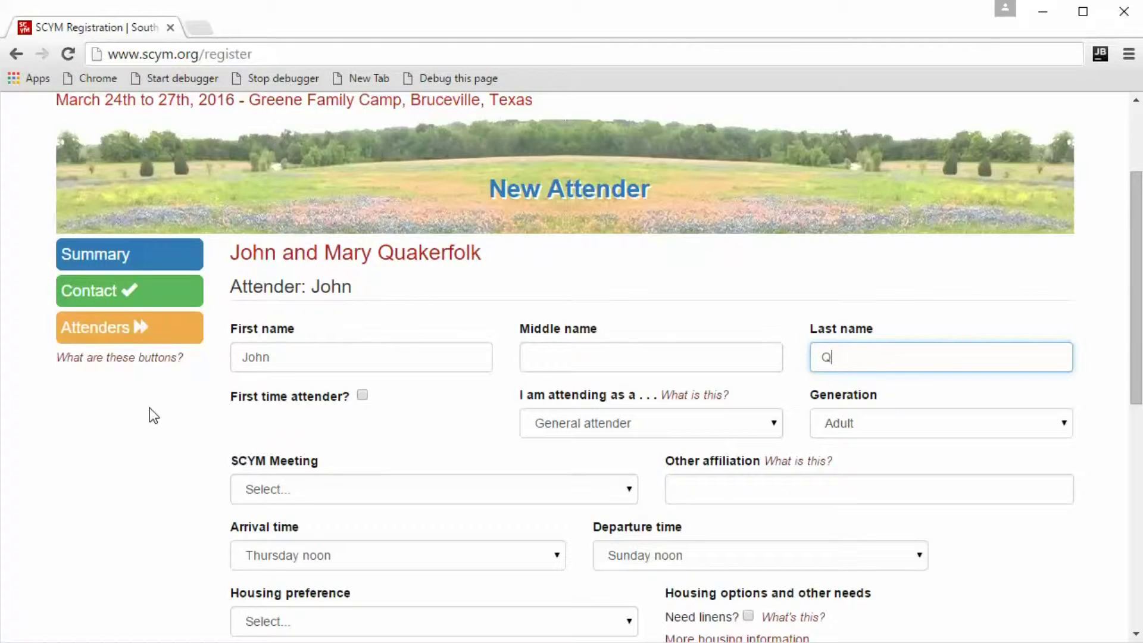
text(uakerfolk)
click(362, 394)
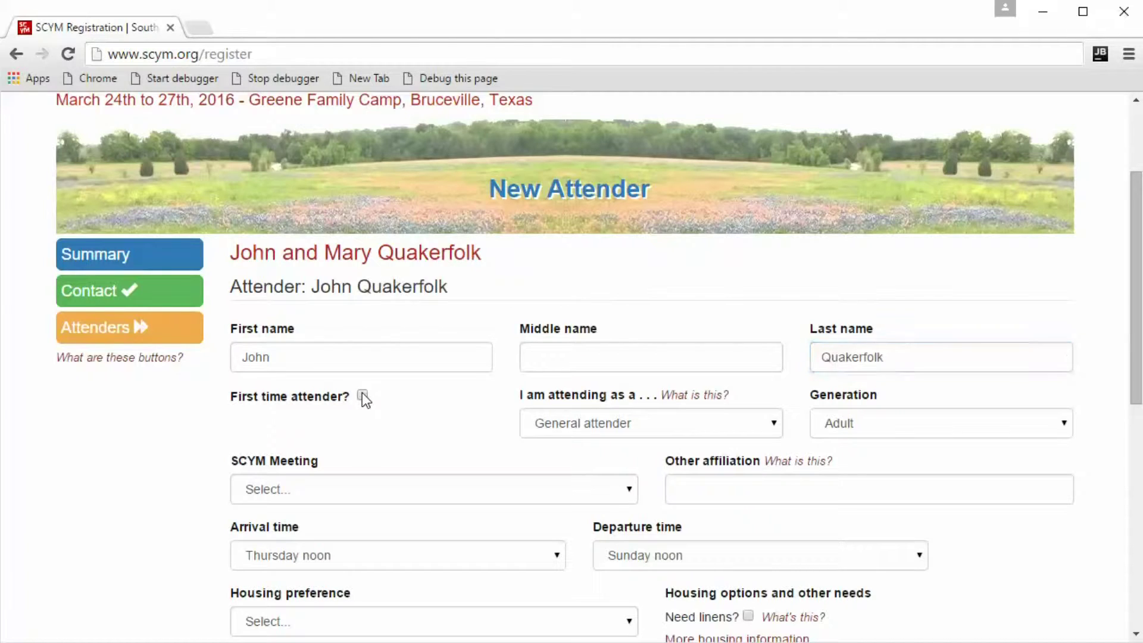
Keep the attendance role as General attender and the generation as Adult.
click(561, 427)
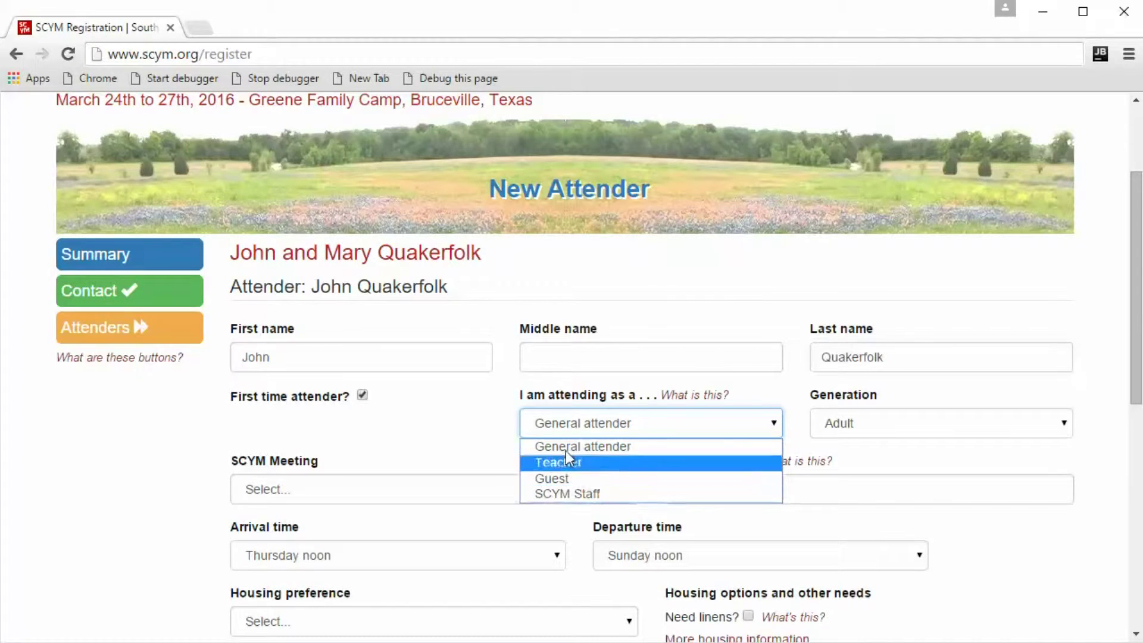
click(571, 423)
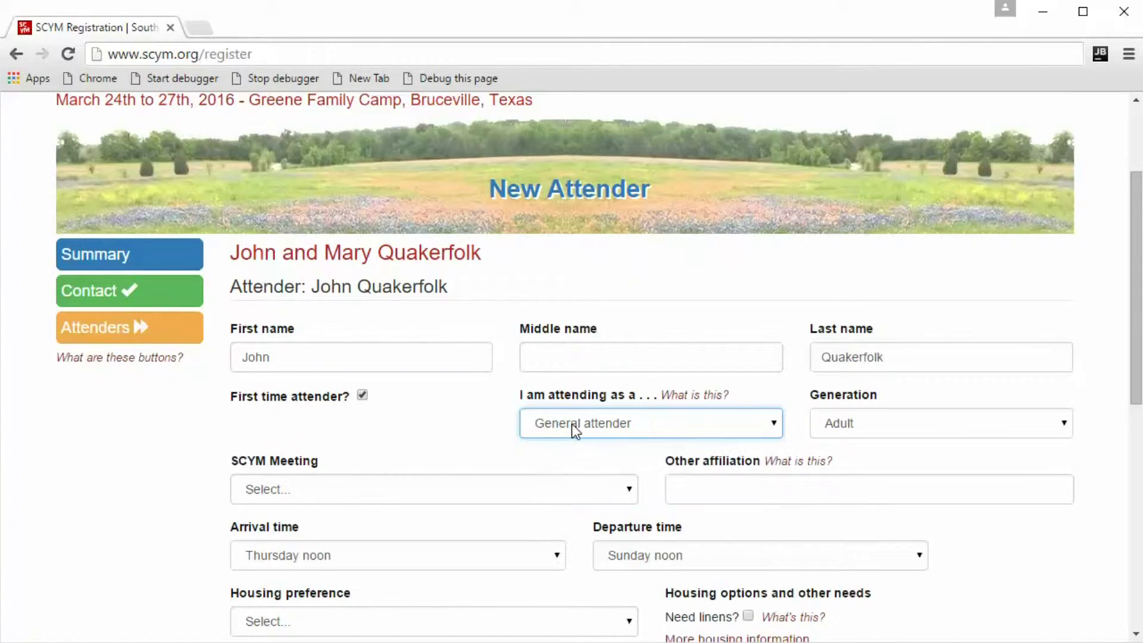
click(838, 425)
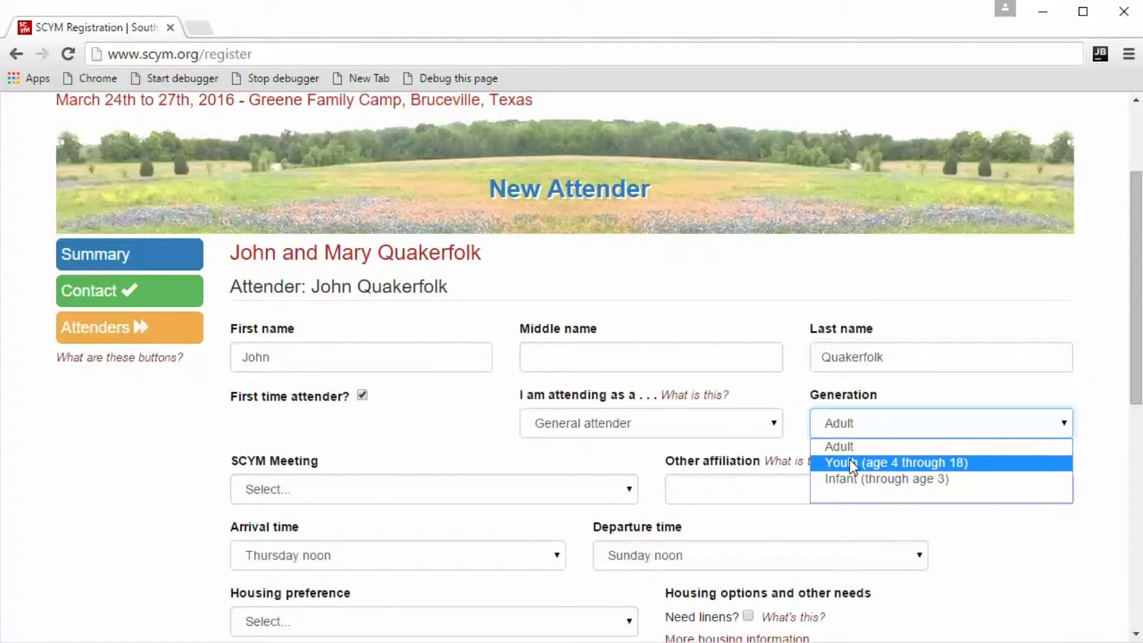
click(845, 424)
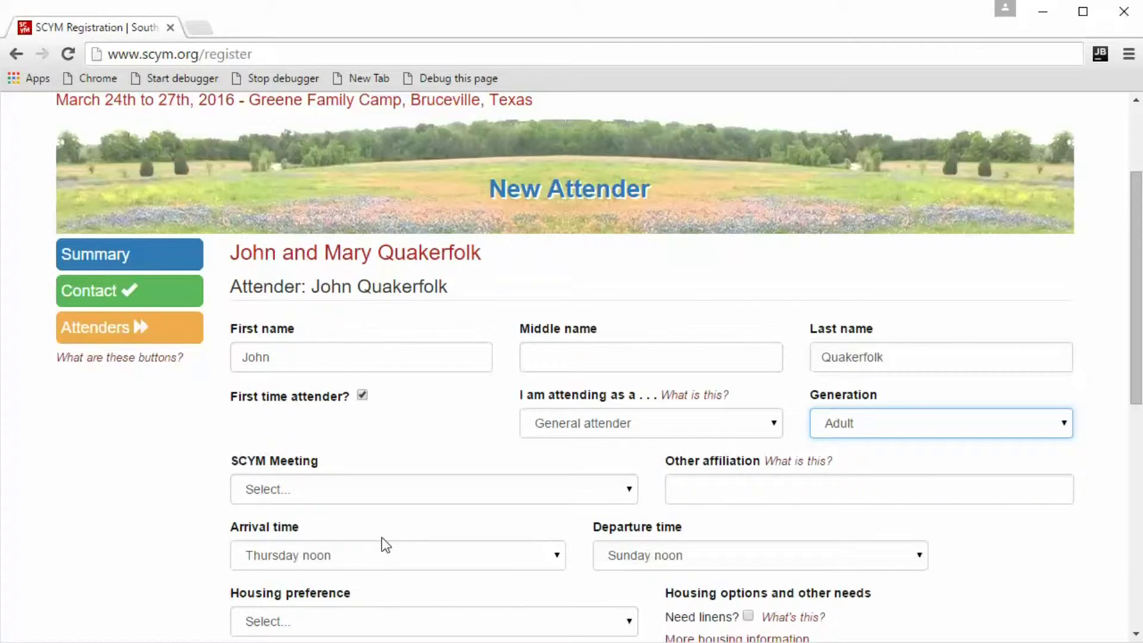
Set the SCYM meeting to Green Country Friends Meeting.
click(324, 488)
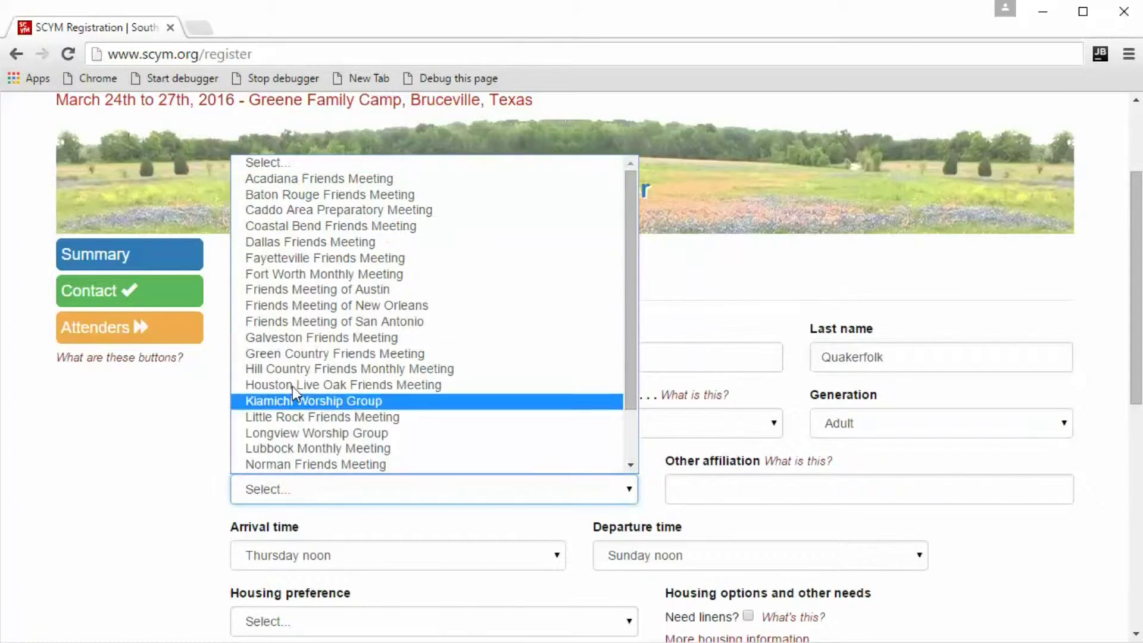
click(312, 354)
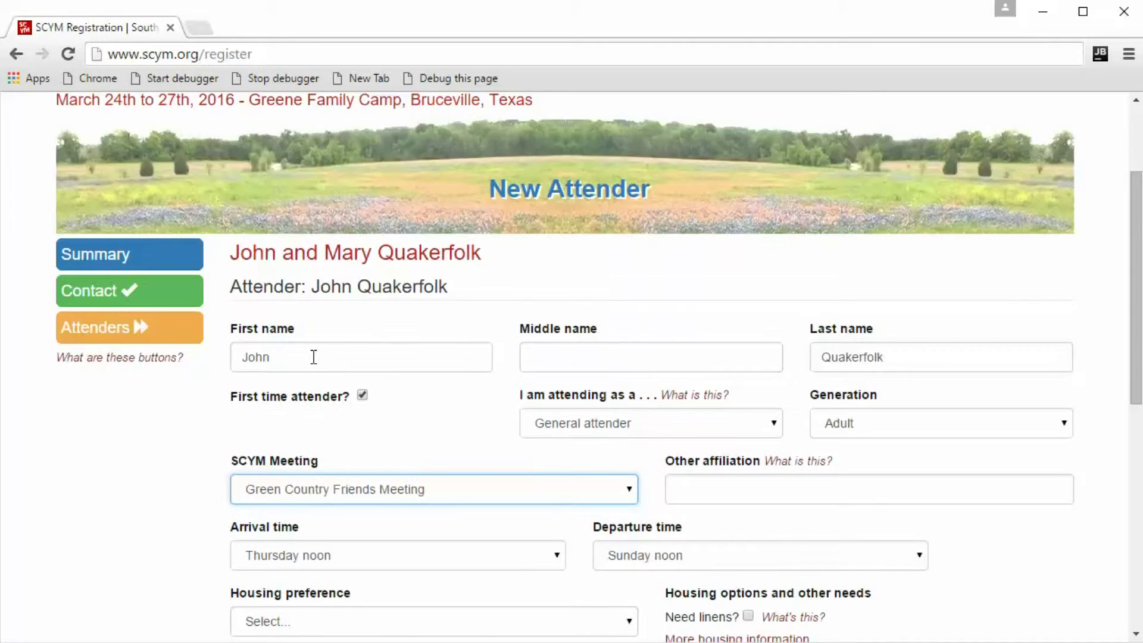
click(682, 486)
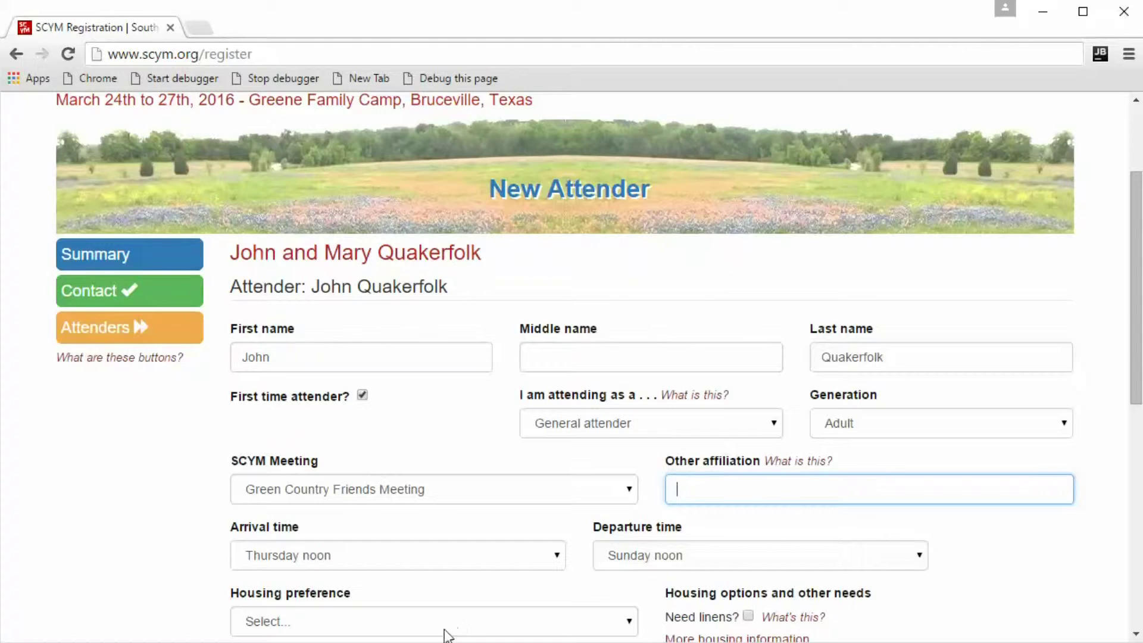
scroll(440, 613, down, 5)
scroll(428, 505, up, 3)
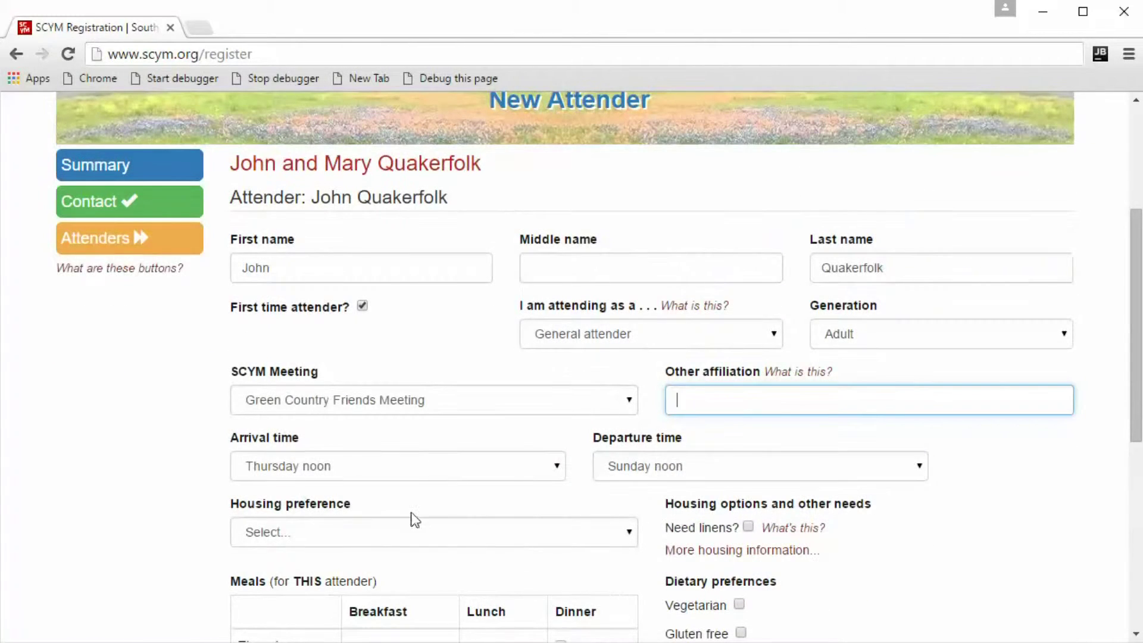
Set arrival to Thursday evening and departure to Sunday morning, leaving housing unselected.
click(559, 473)
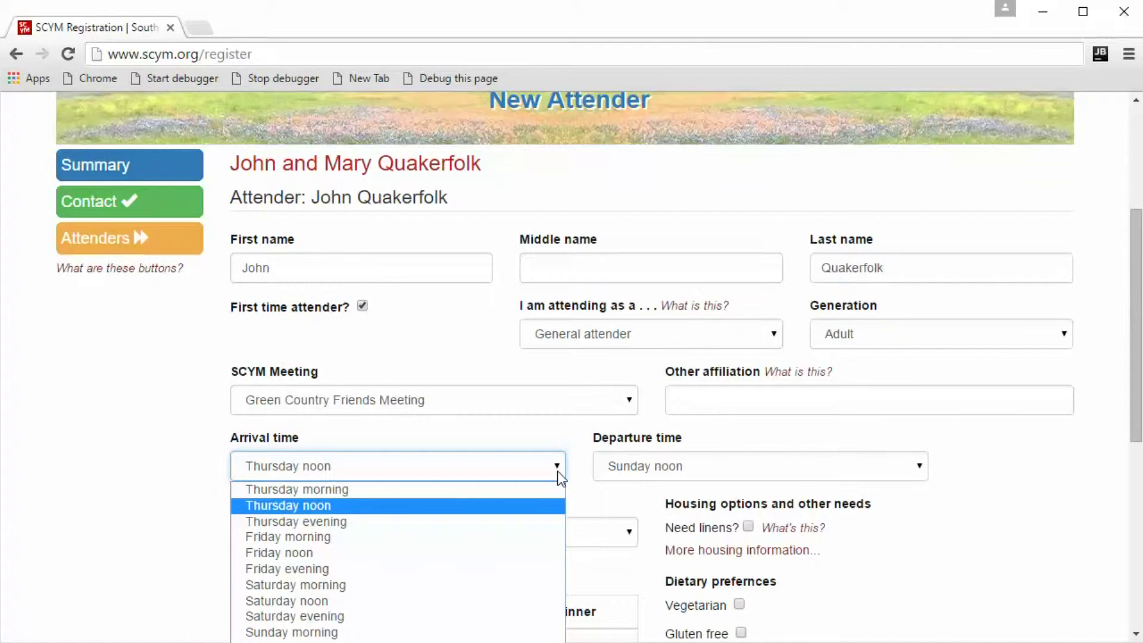
click(273, 526)
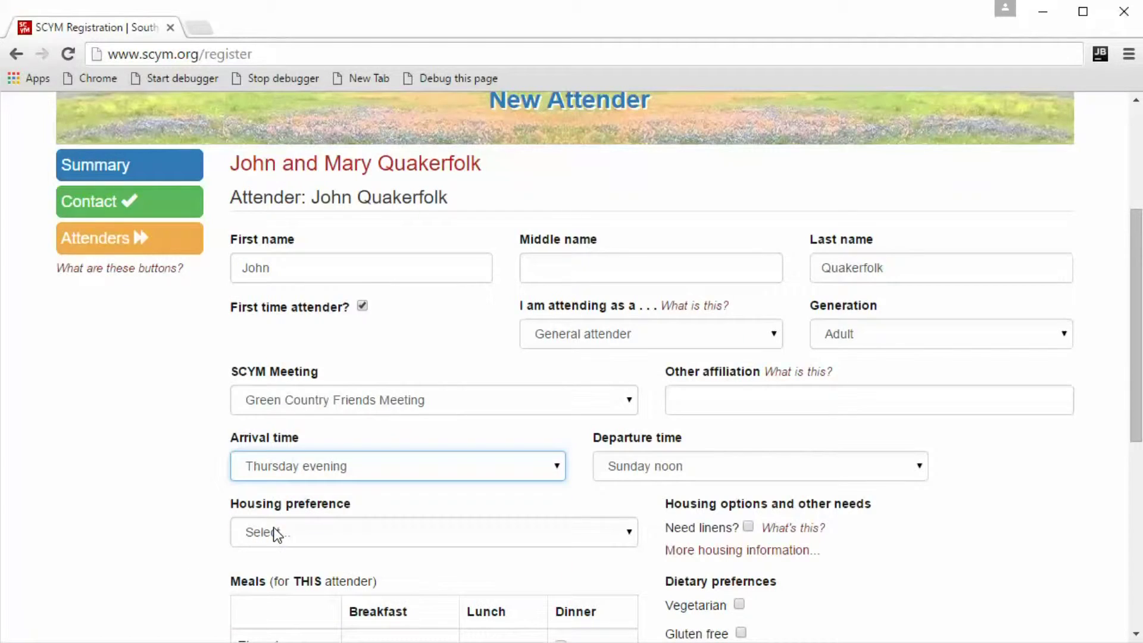
click(665, 468)
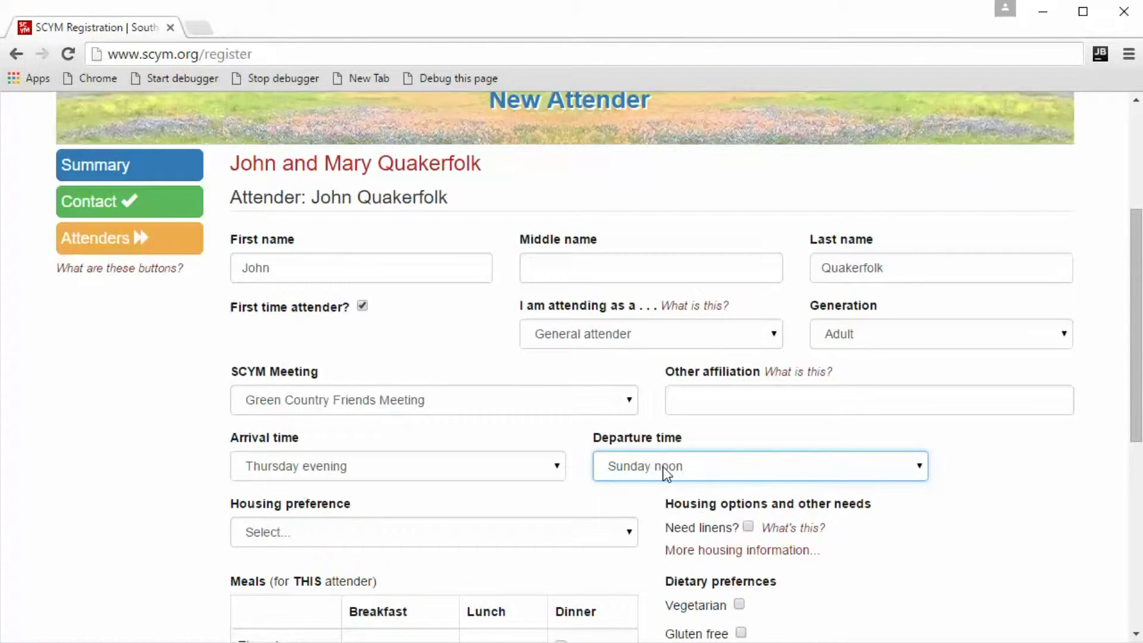
click(921, 465)
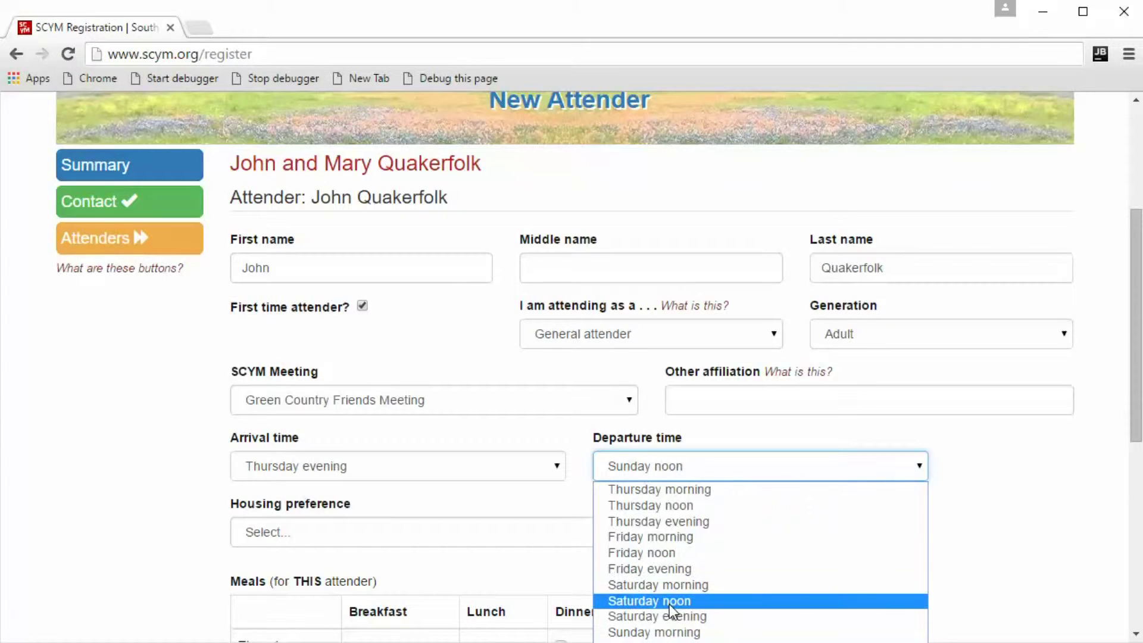
click(667, 632)
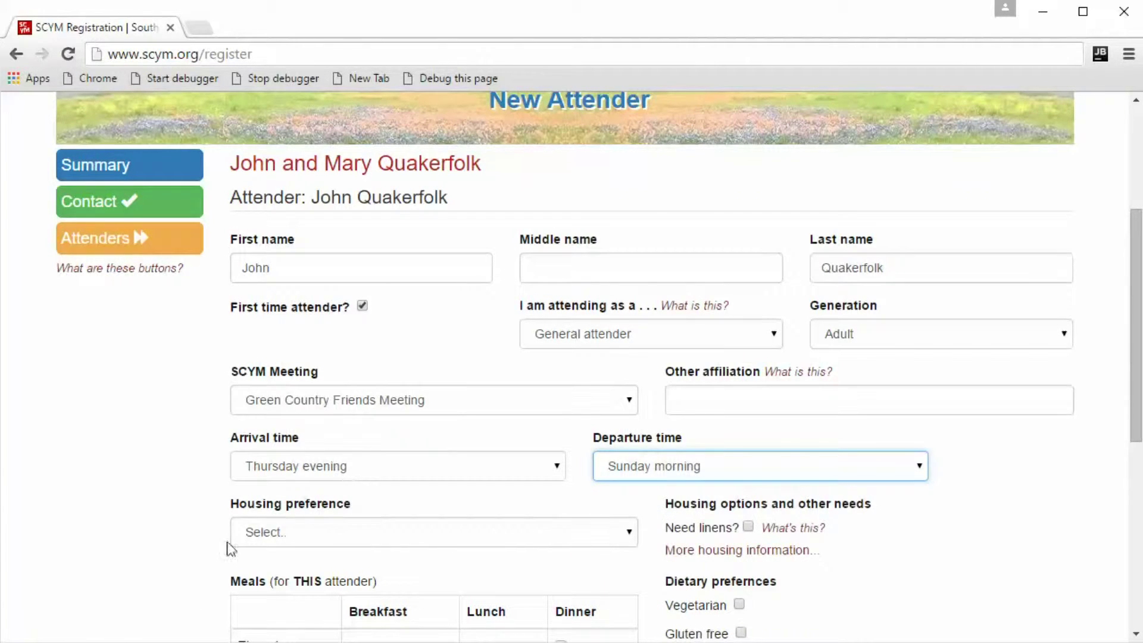
click(386, 540)
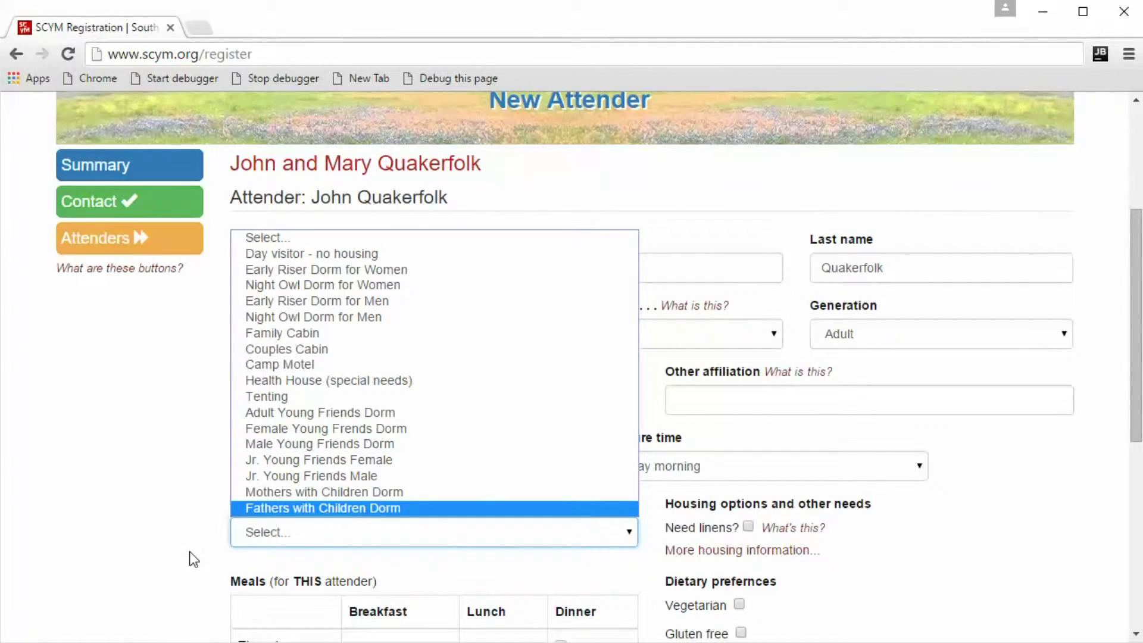
click(131, 526)
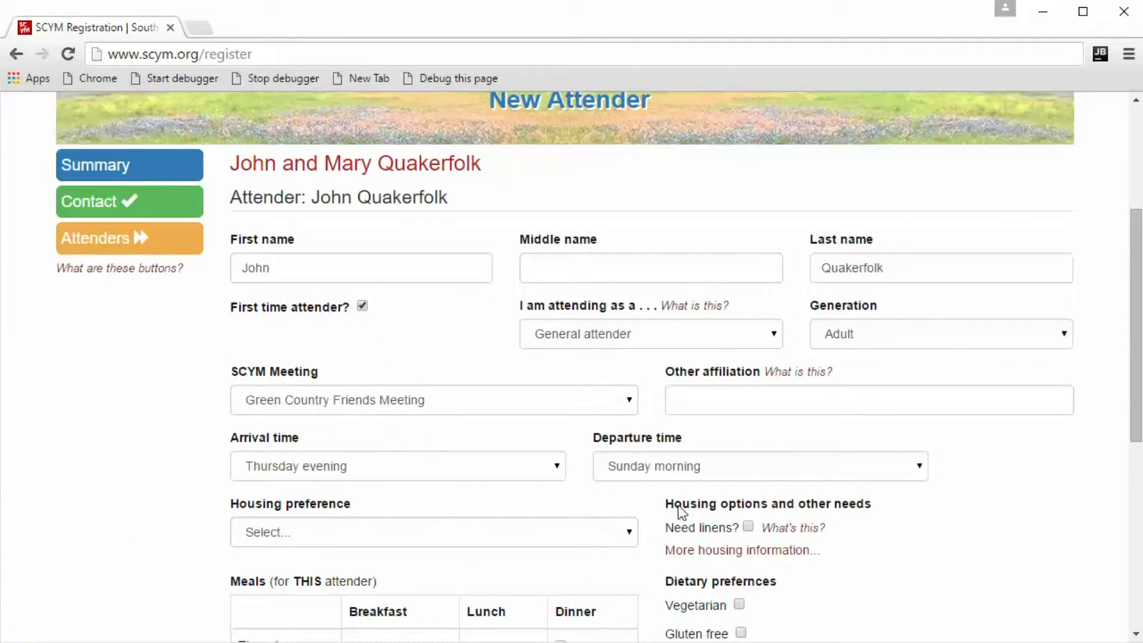
click(744, 560)
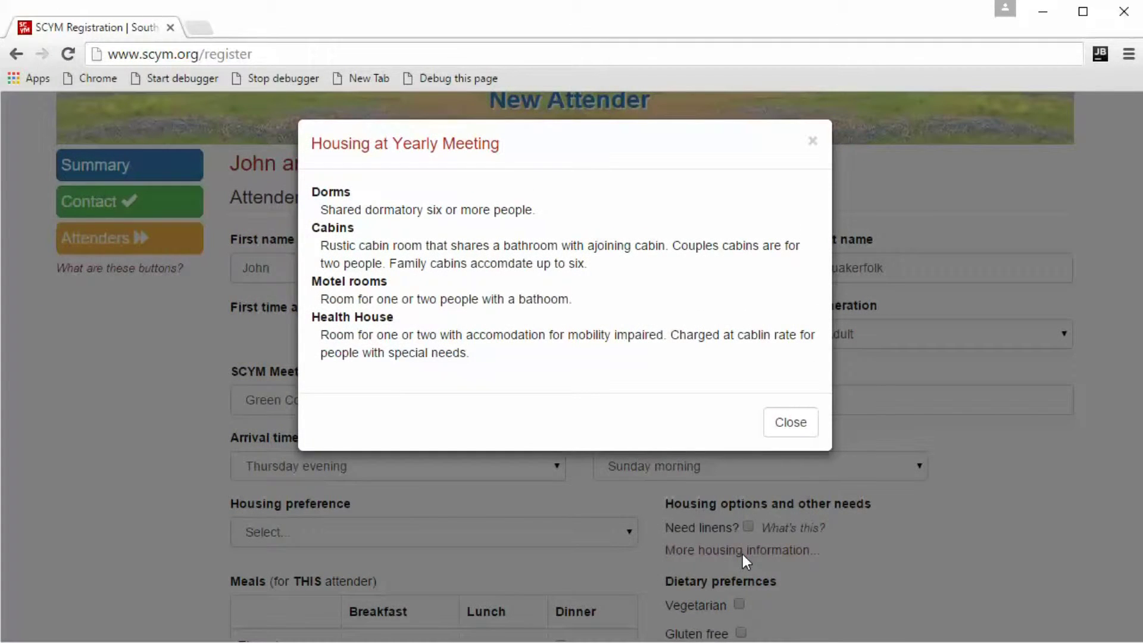
click(792, 427)
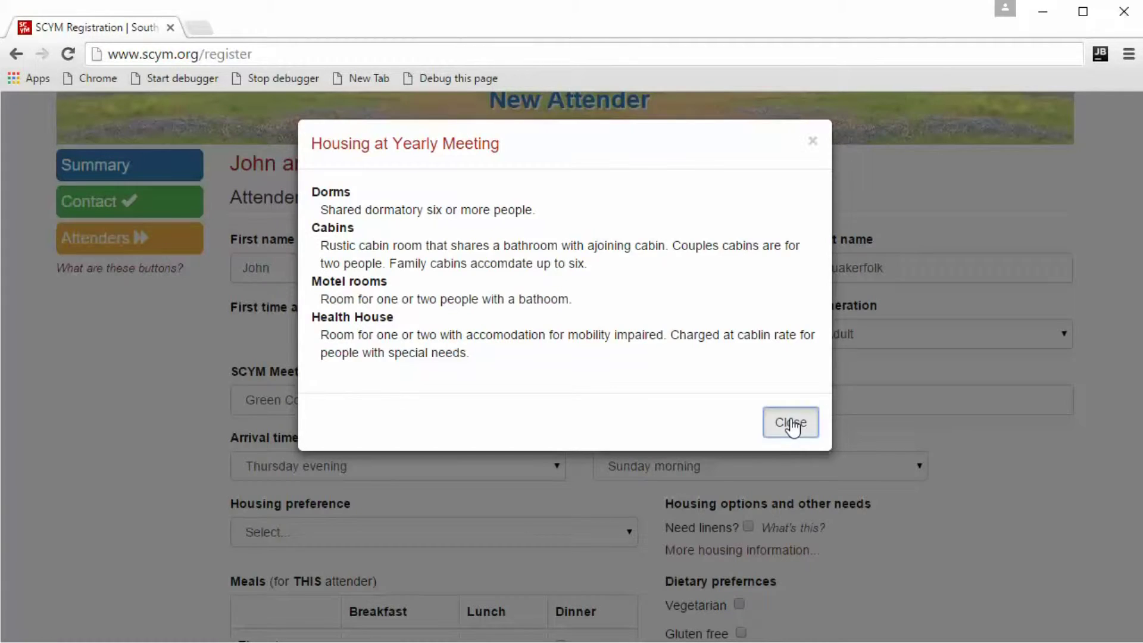
click(336, 539)
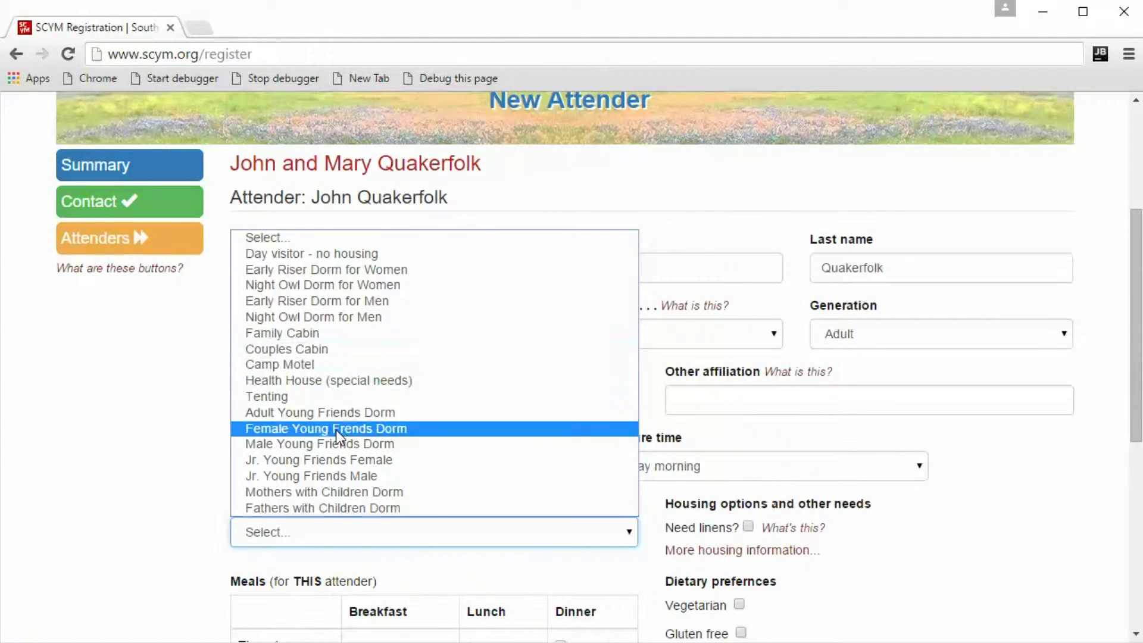
Choose Couples Cabin as the housing preference.
click(302, 352)
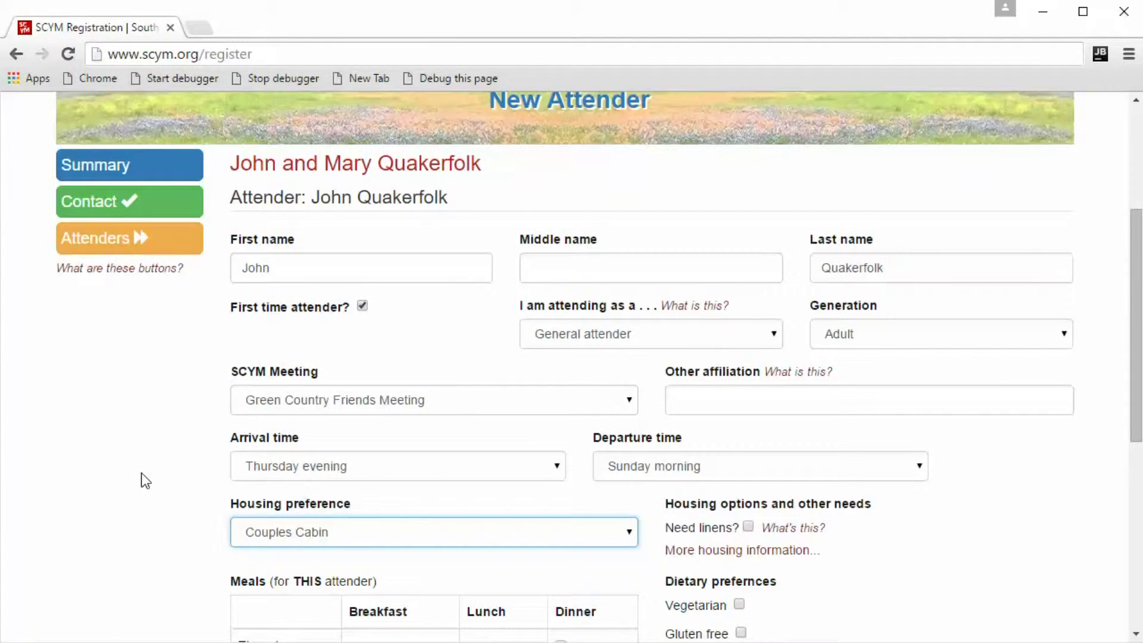
Tick Gluten free under Dietary preferences, keeping meals from Thursday dinner through Sunday lunch.
scroll(141, 472, down, 1)
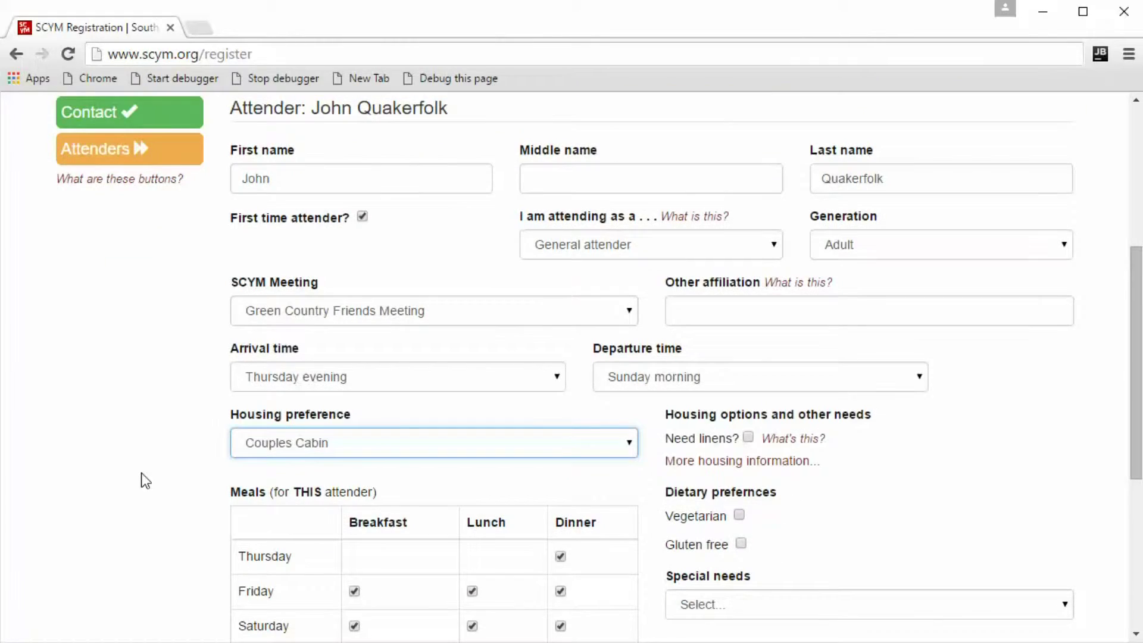
scroll(141, 473, down, 1)
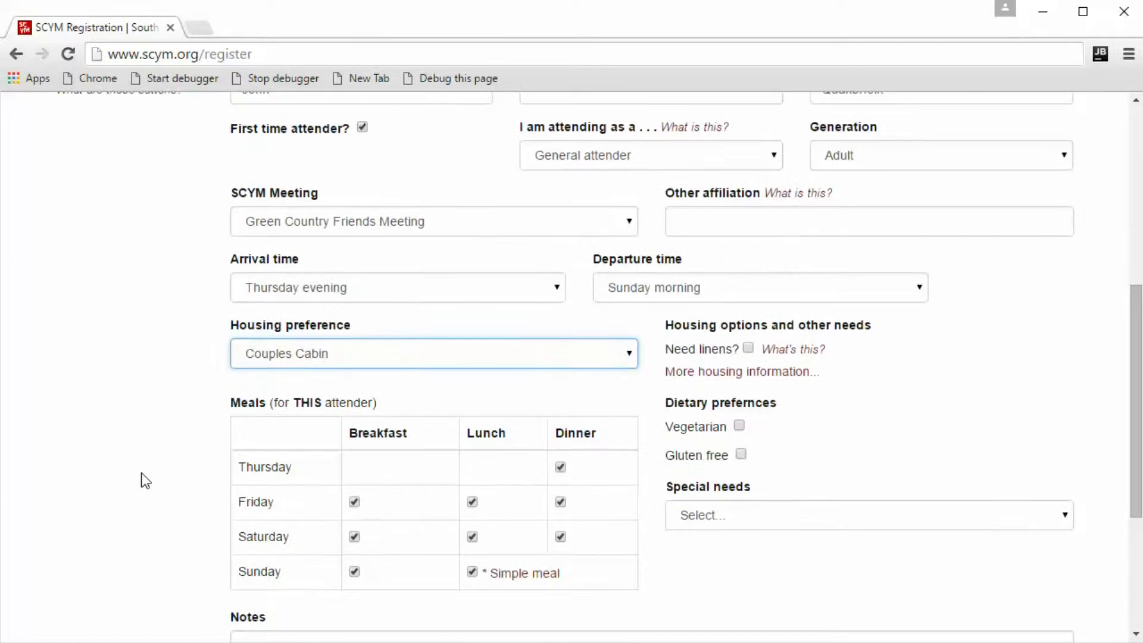
scroll(141, 473, down, 1)
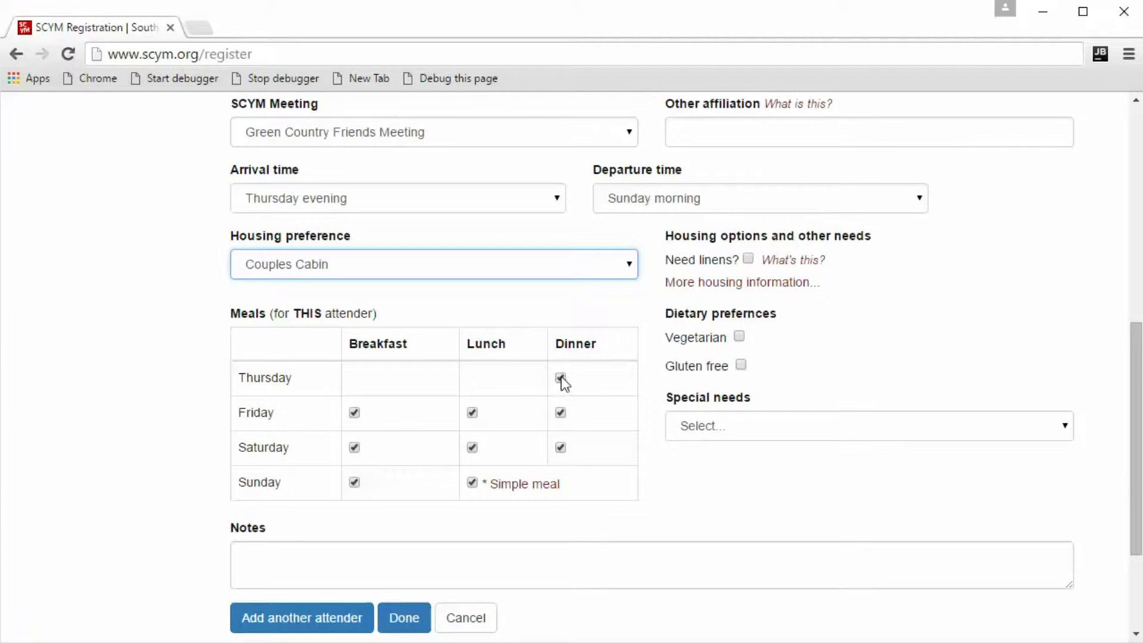
scroll(565, 381, up, 2)
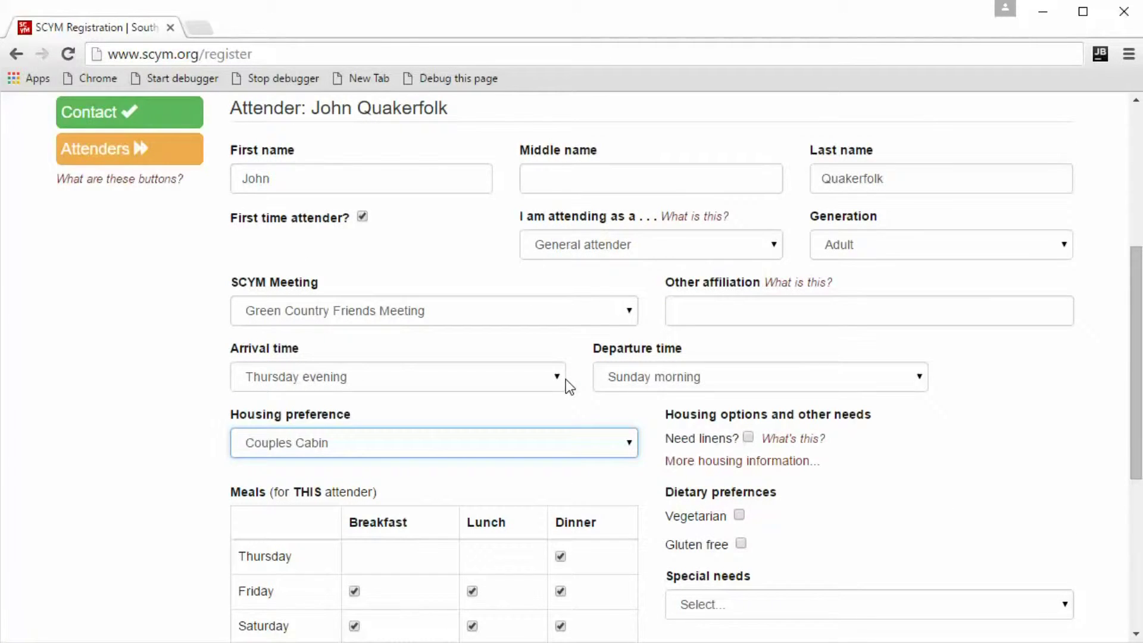
scroll(565, 380, down, 2)
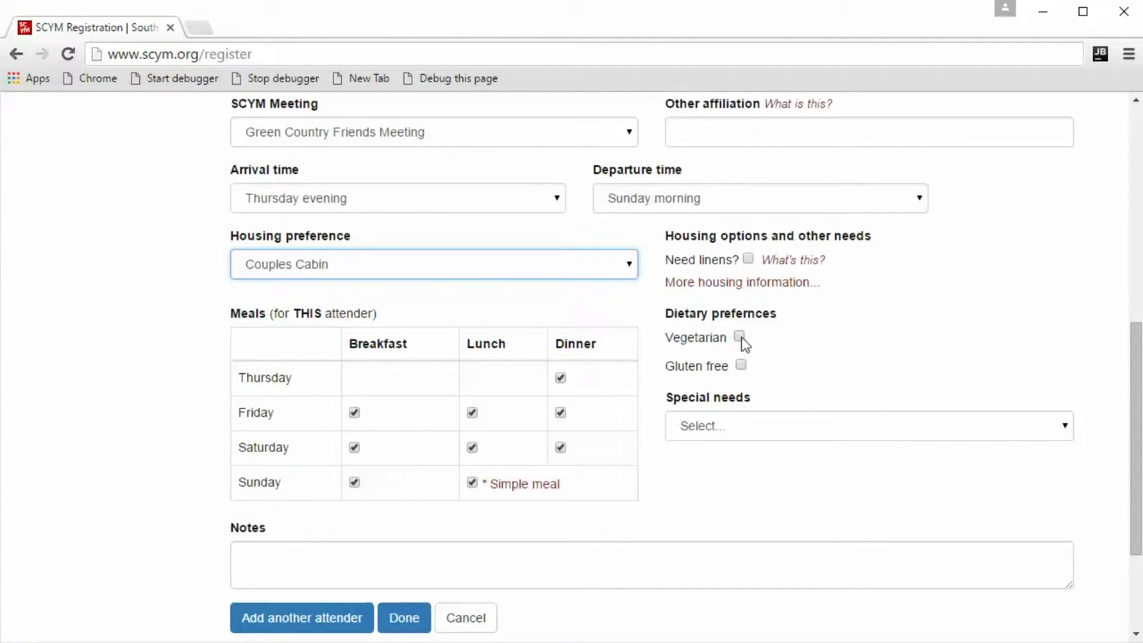
click(740, 366)
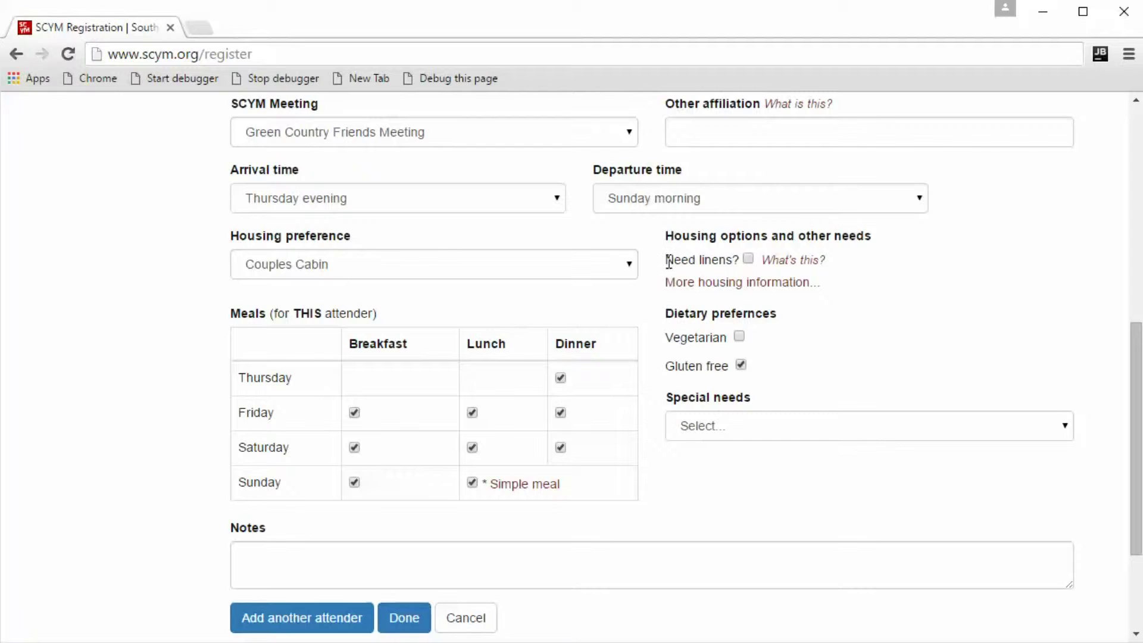
drag(665, 260, 742, 259)
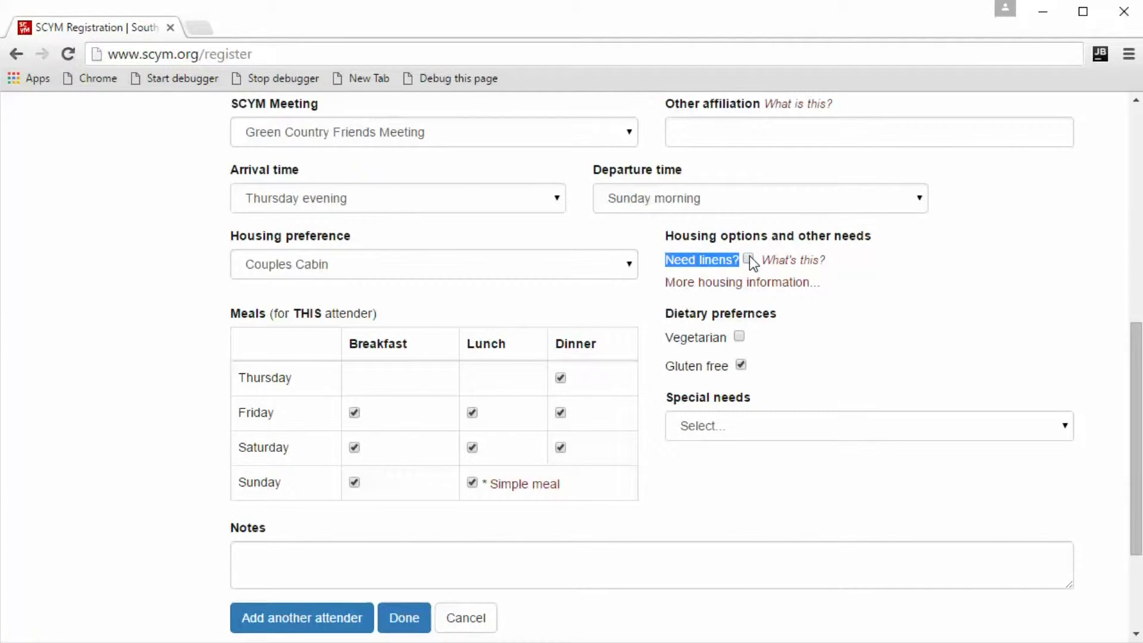
click(690, 259)
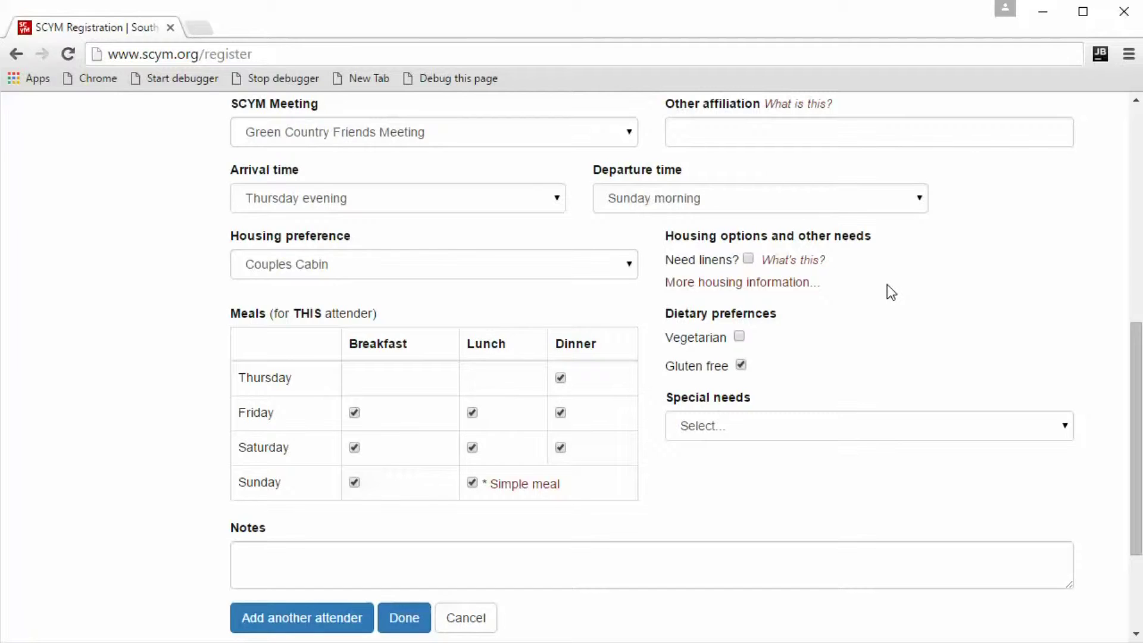
scroll(887, 285, down, 3)
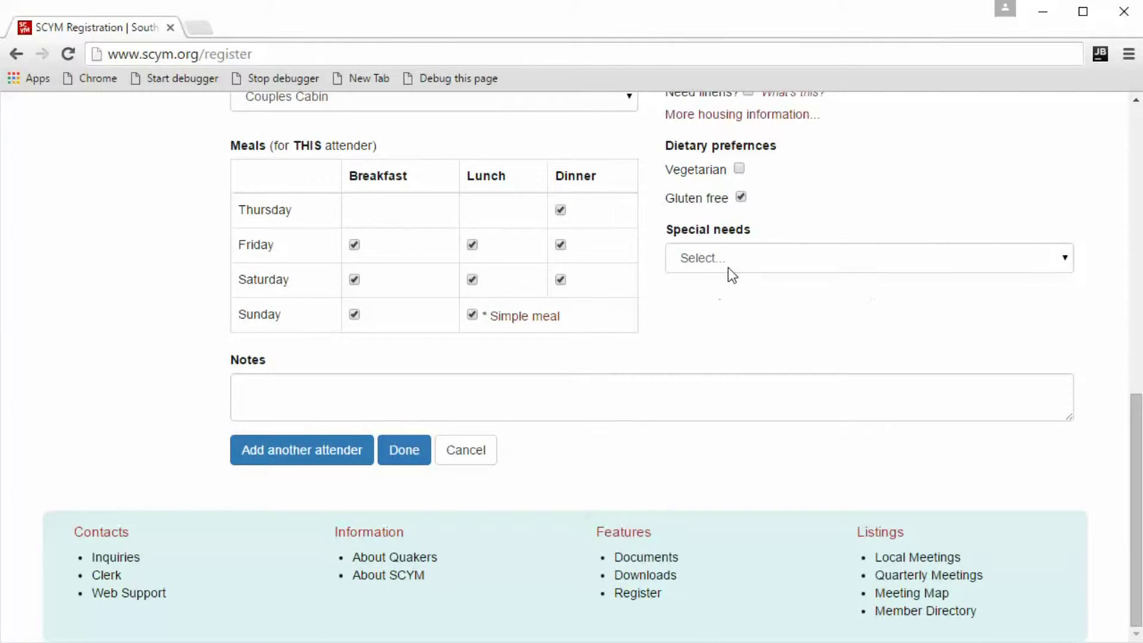
click(727, 268)
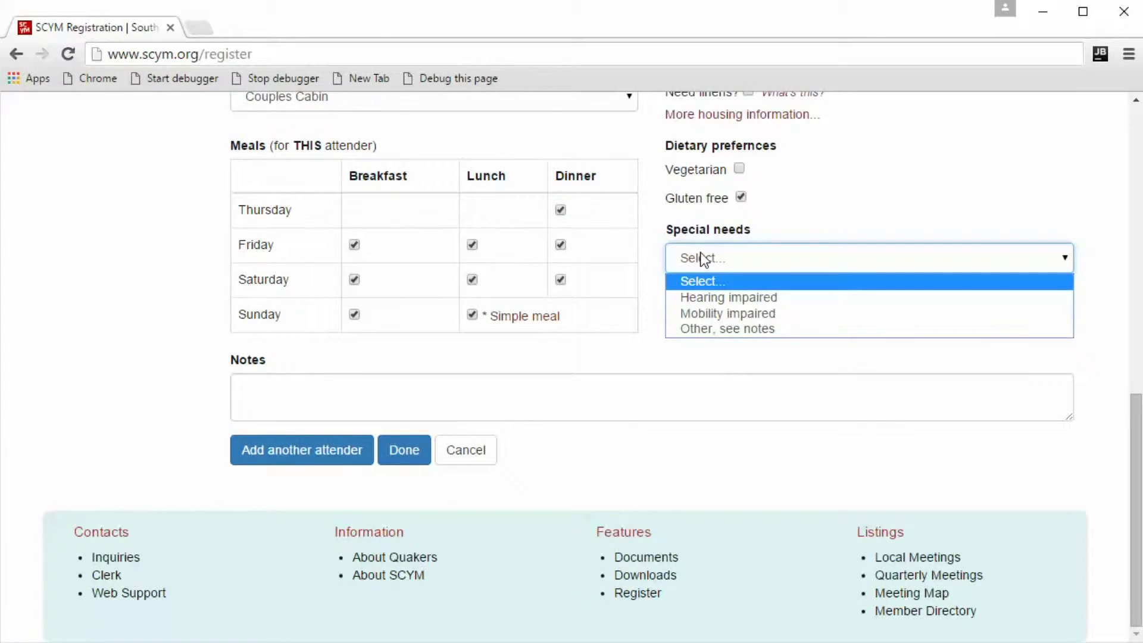
click(855, 257)
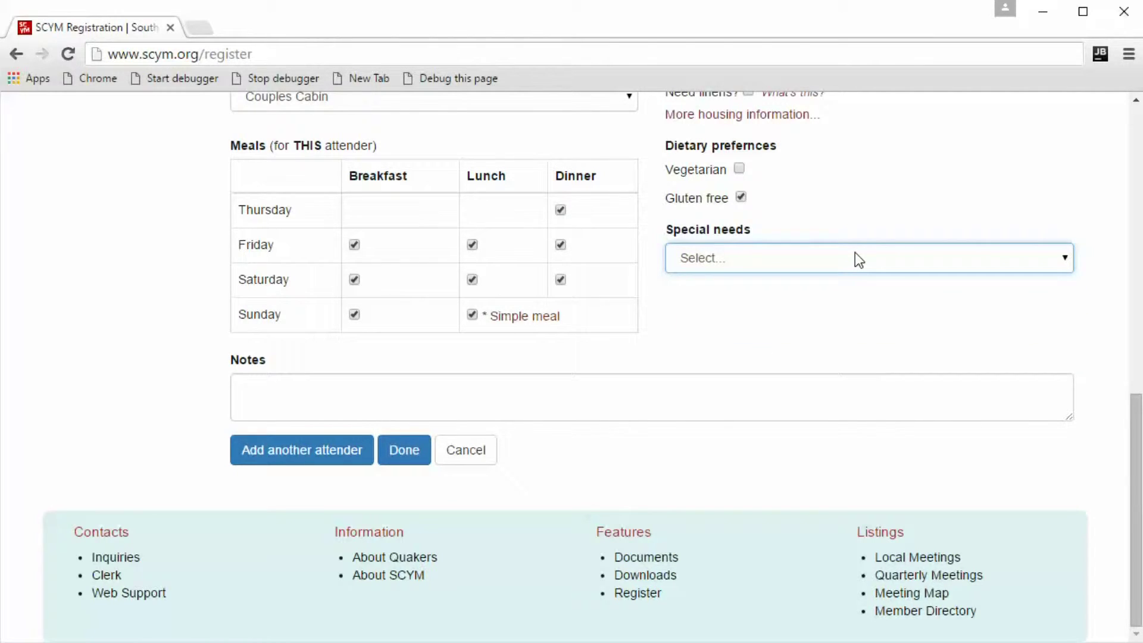
click(684, 256)
click(684, 256)
click(356, 403)
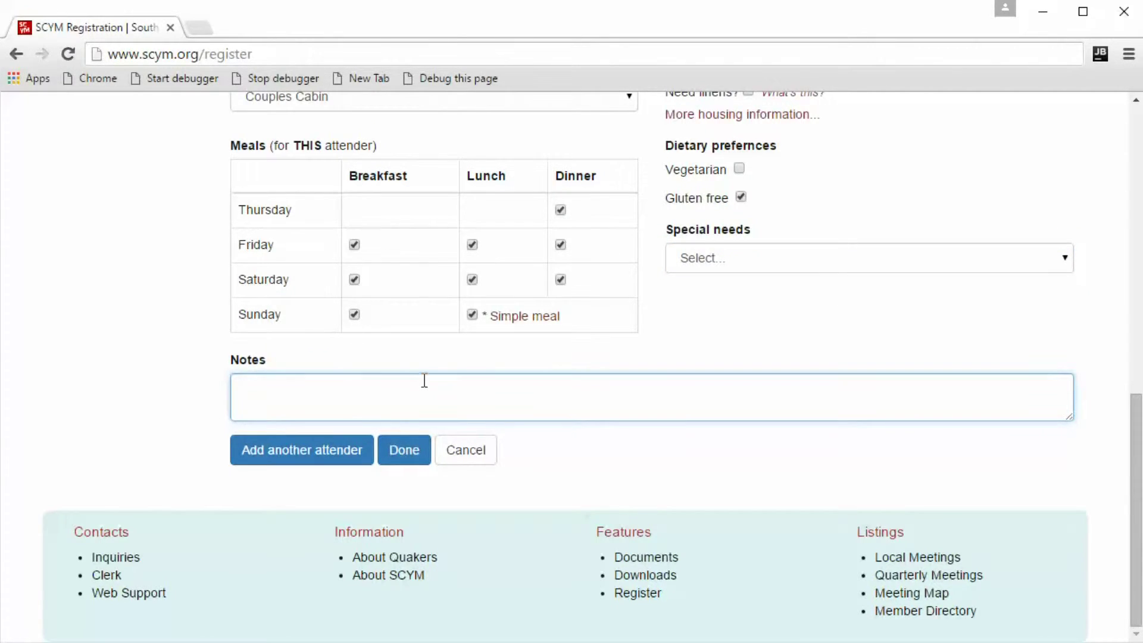
scroll(423, 379, up, 6)
scroll(422, 380, down, 6)
scroll(137, 383, up, 8)
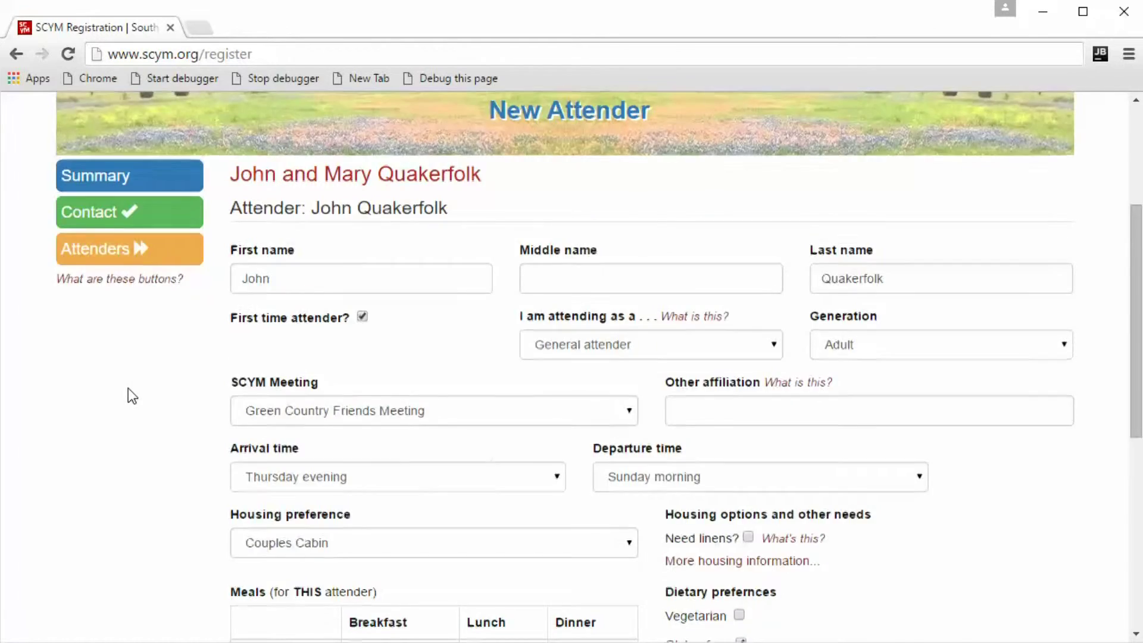
scroll(128, 388, down, 8)
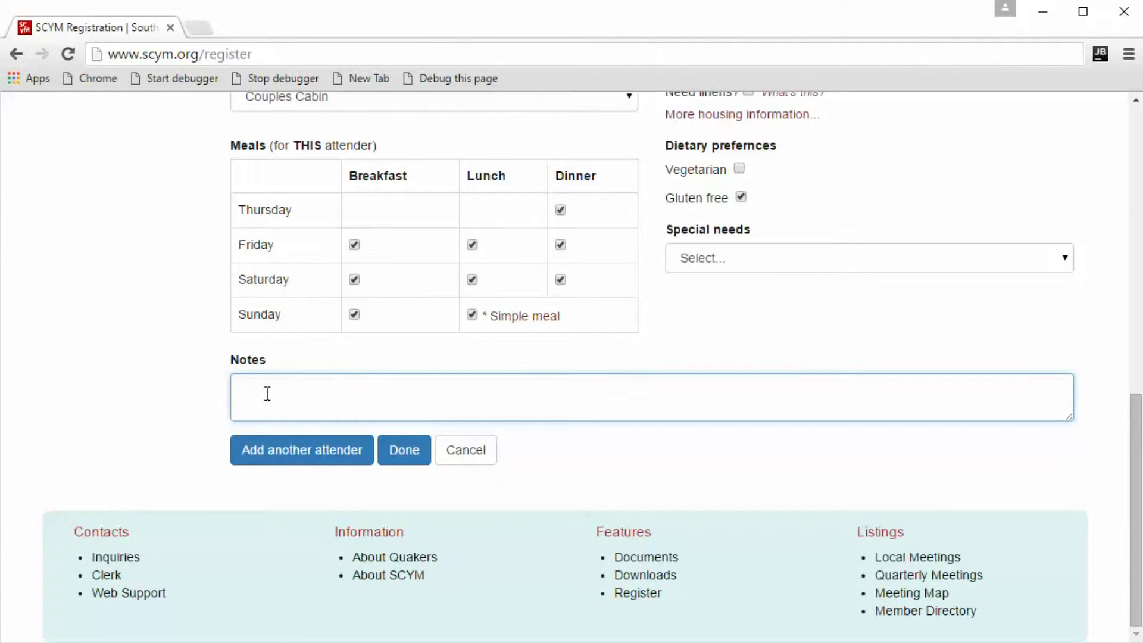
Add a second attender with first and last name and review the prefilled meeting, travel and housing details.
click(348, 458)
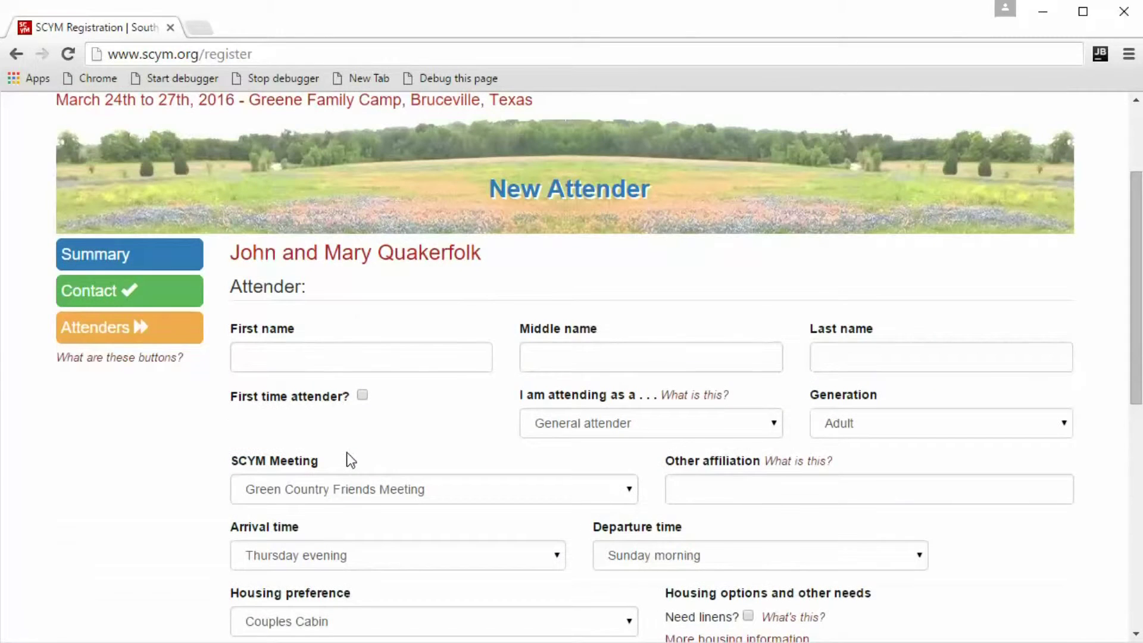
click(298, 355)
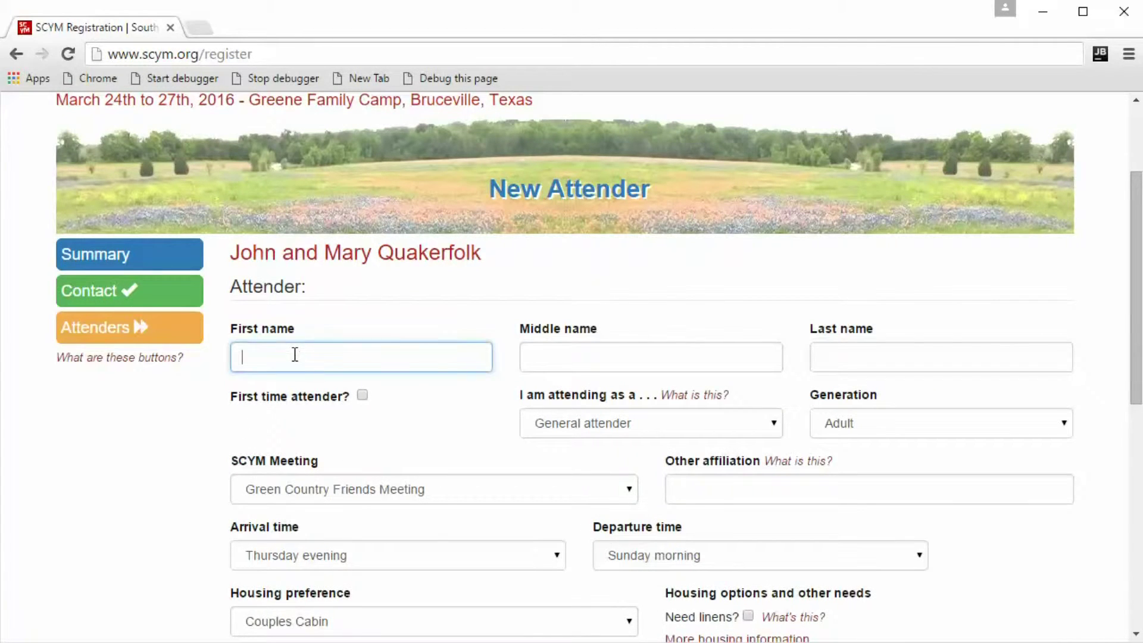
text(Mary)
key(Tab)
key(Tab)
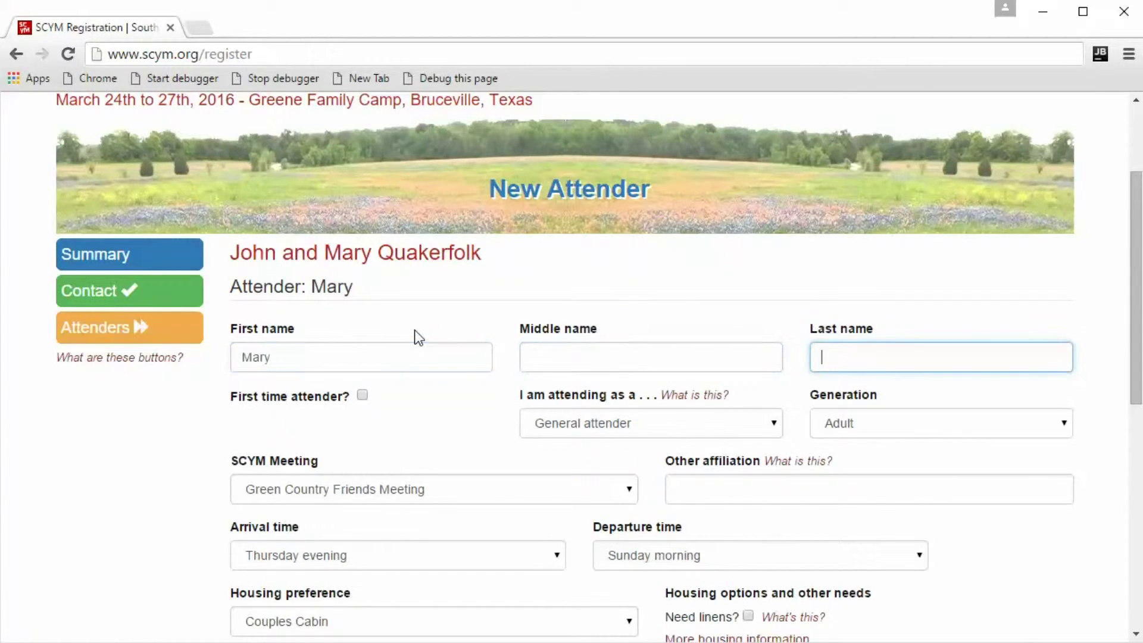
text(Quakerfolk)
scroll(416, 333, down, 2)
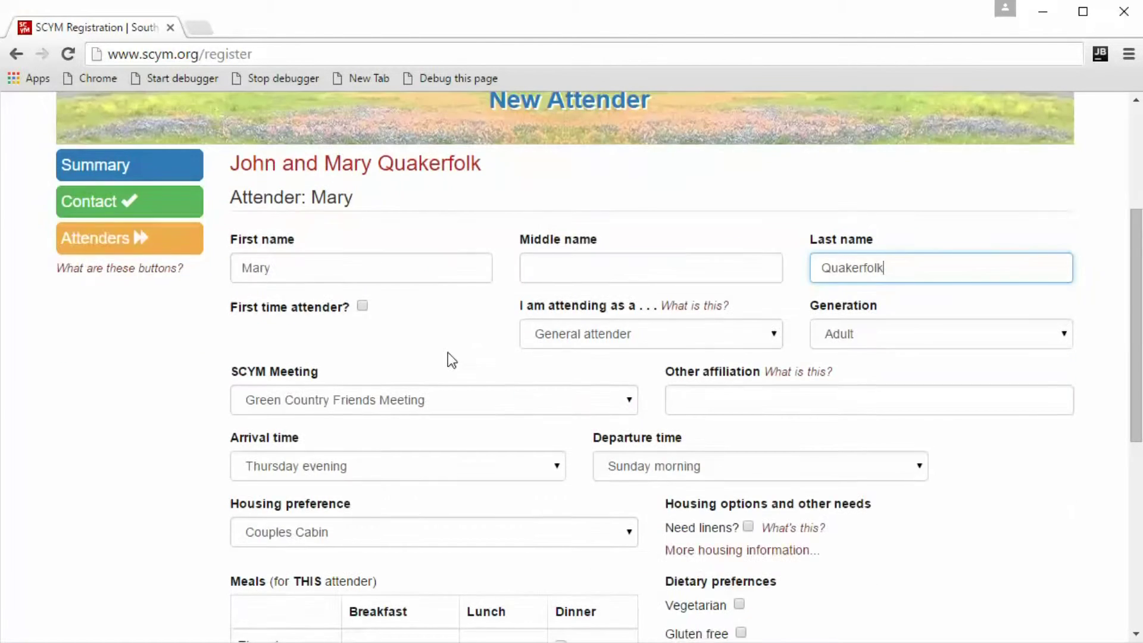
scroll(390, 156, up, 4)
scroll(291, 368, down, 2)
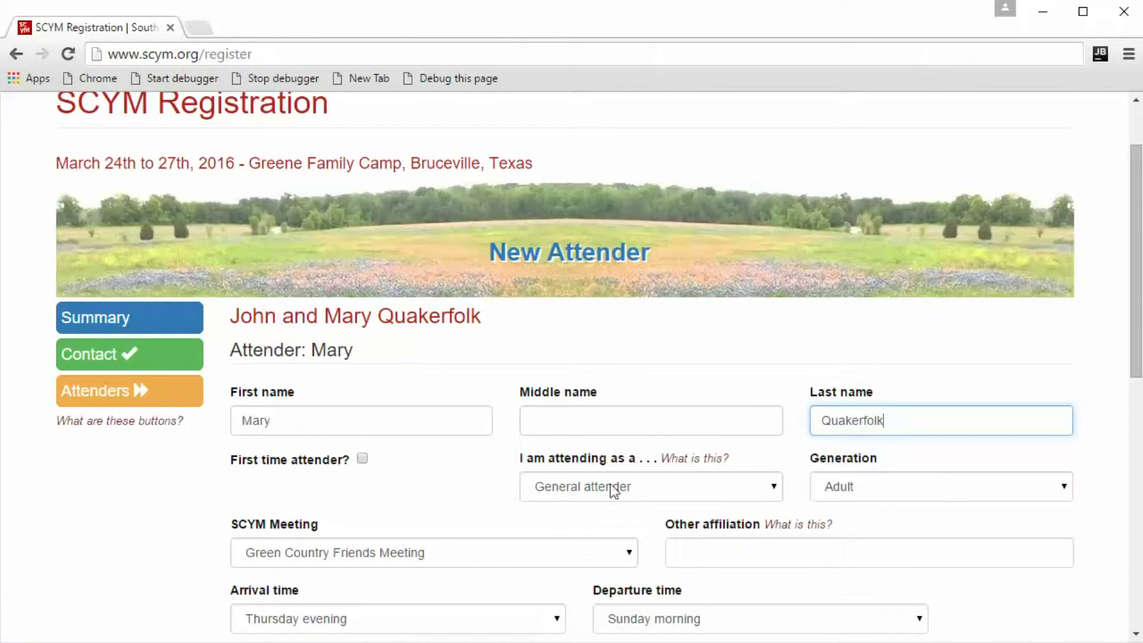
scroll(390, 538, down, 2)
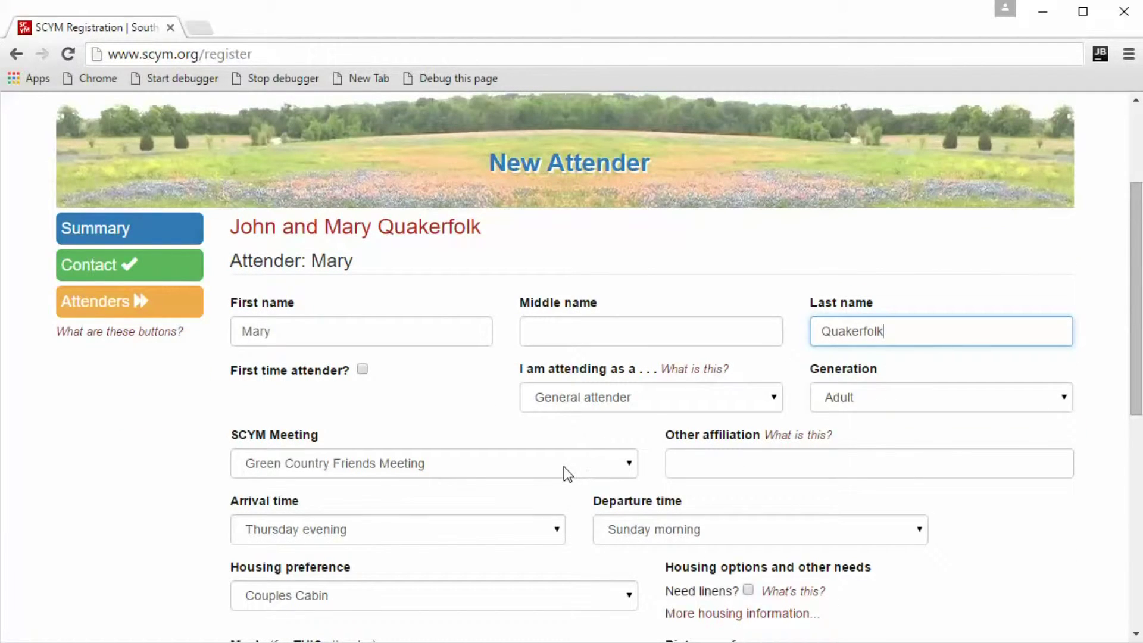
scroll(563, 466, down, 2)
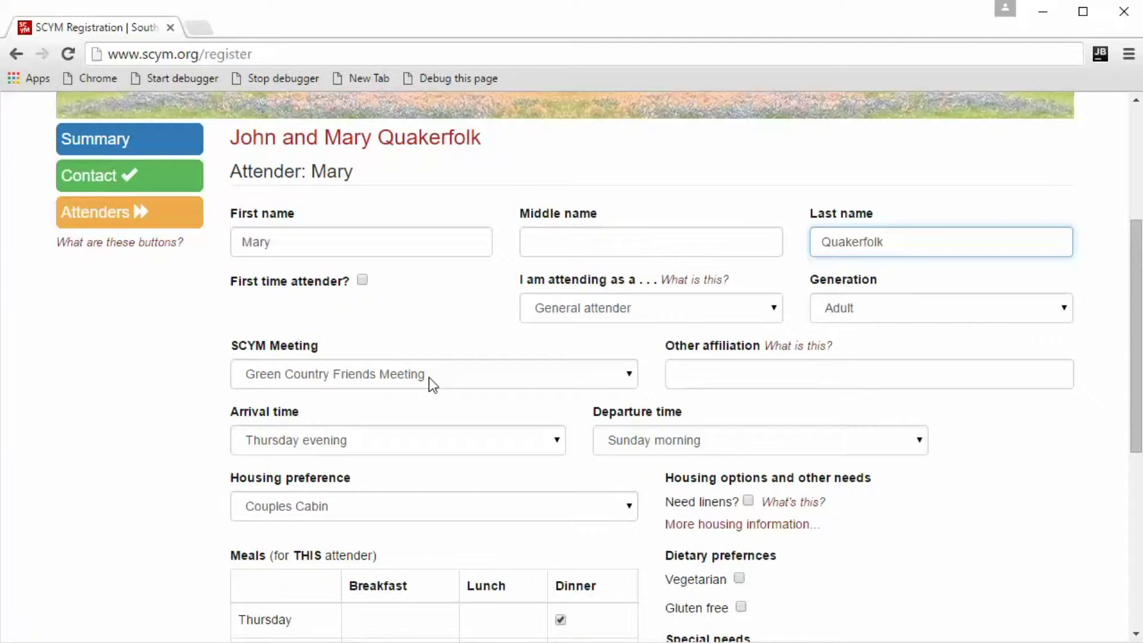
scroll(429, 378, down, 2)
scroll(429, 385, up, 2)
scroll(448, 340, down, 2)
scroll(447, 340, down, 4)
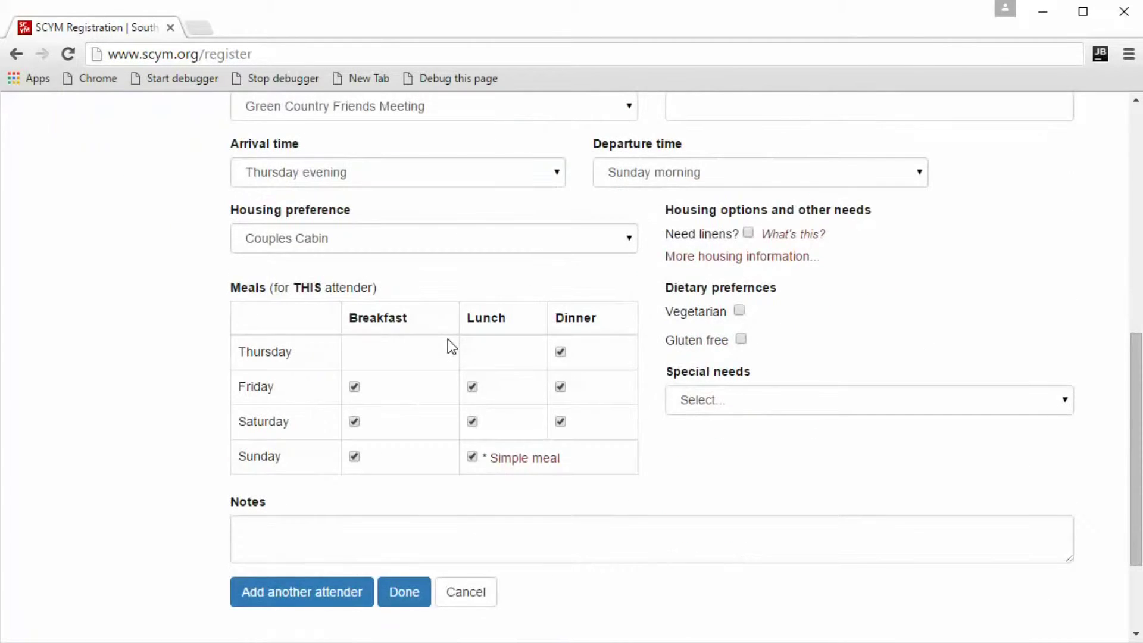
scroll(448, 340, up, 3)
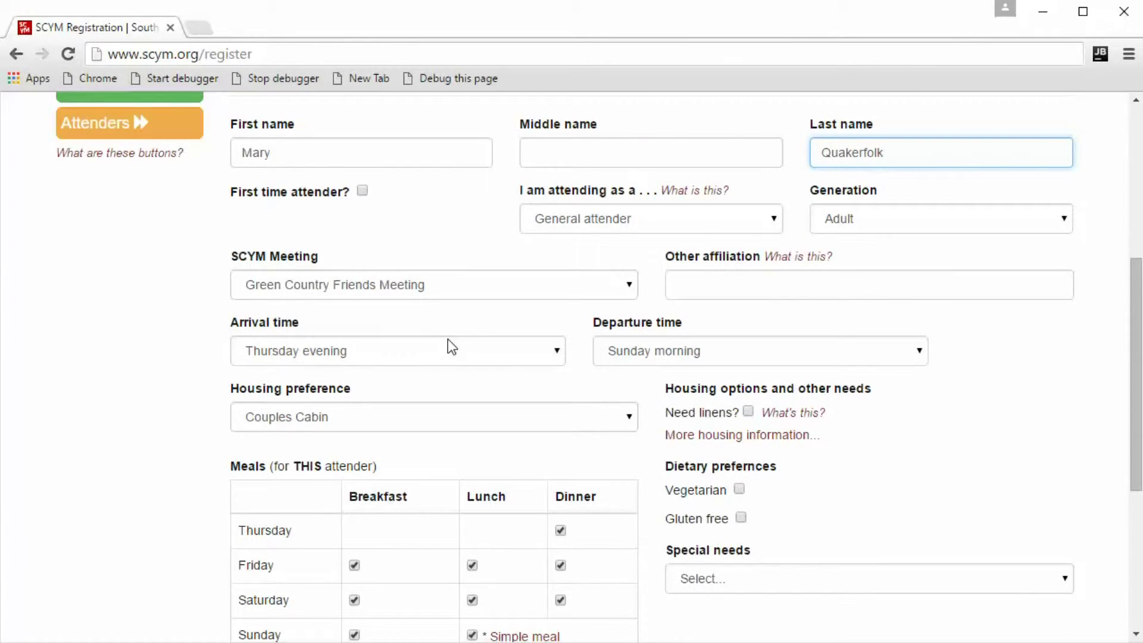
scroll(447, 342, down, 2)
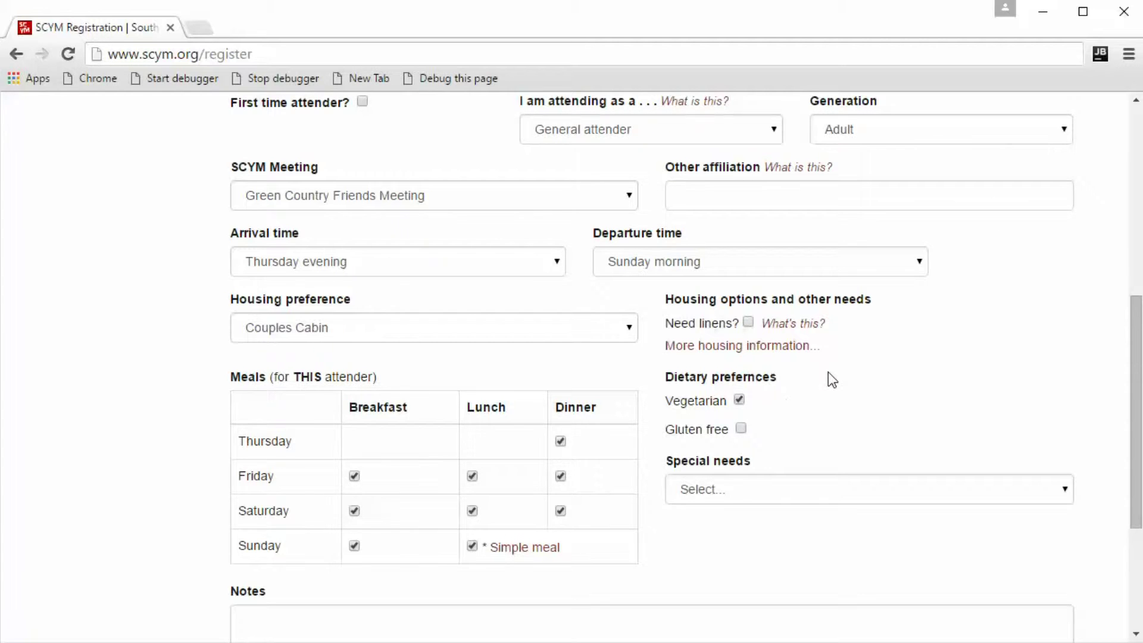
scroll(827, 372, down, 1)
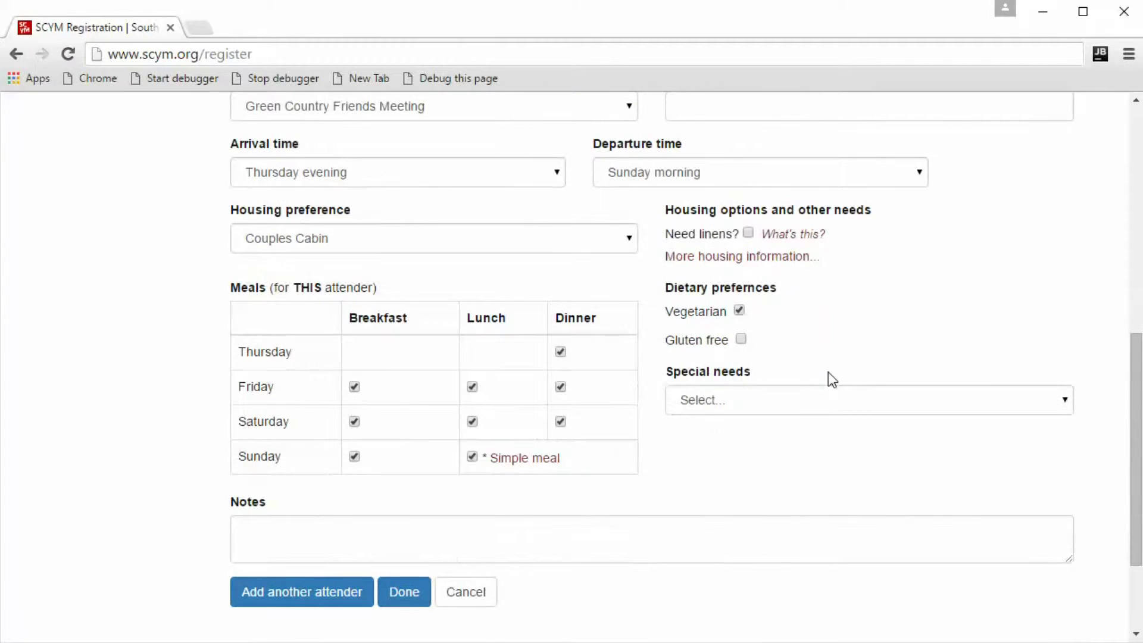
scroll(830, 375, up, 5)
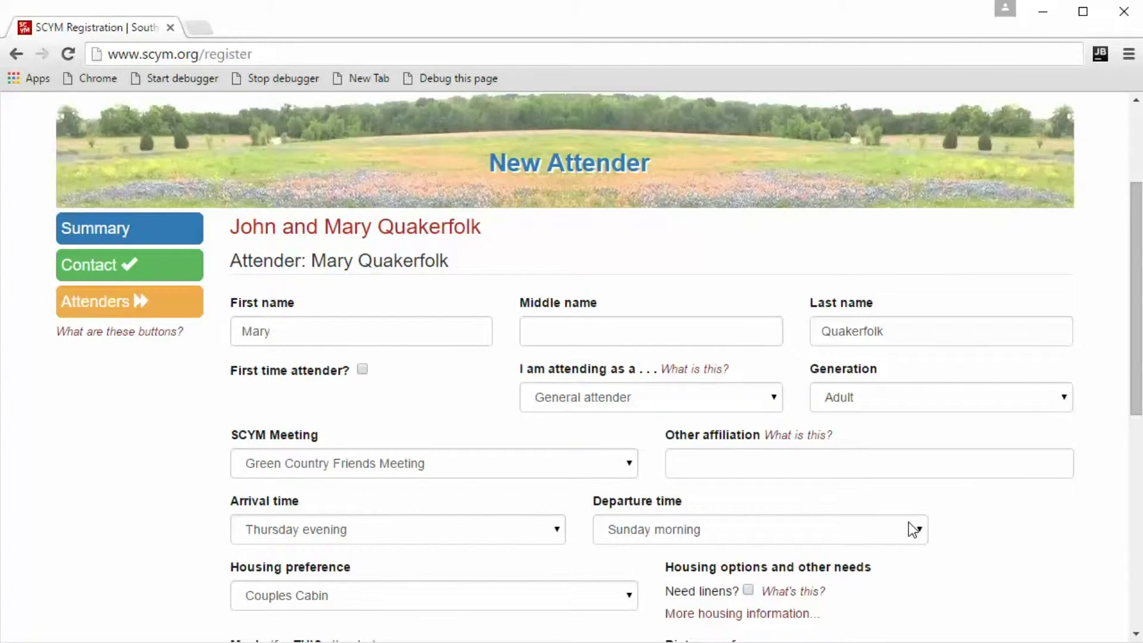
scroll(126, 512, down, 6)
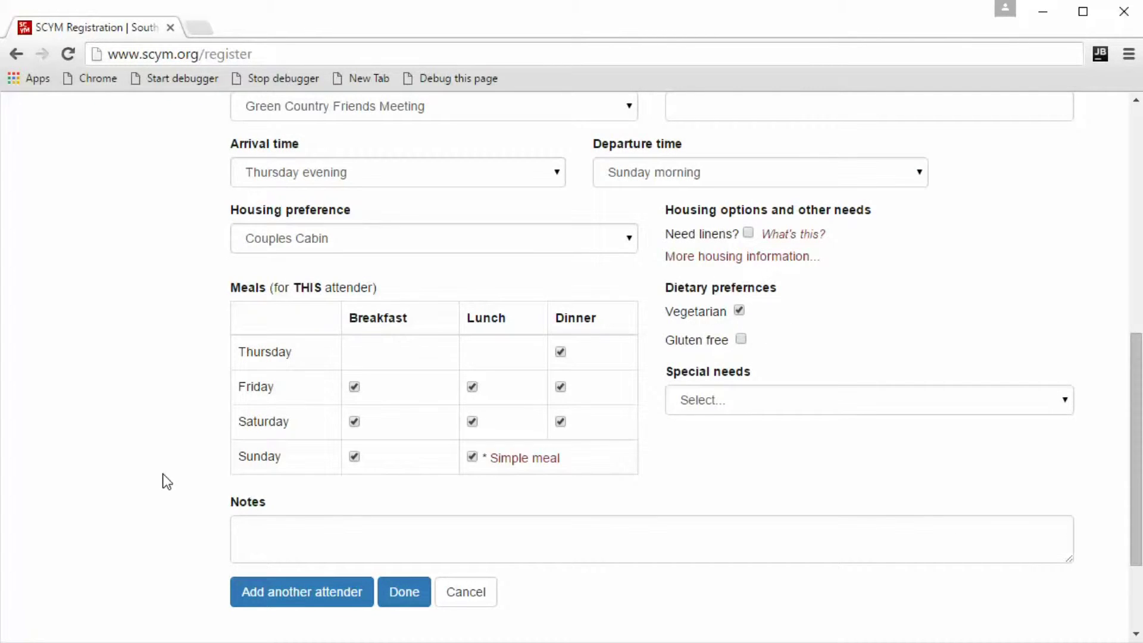
Add a third attender with first and last name and generation Youth (age 4 through 18).
click(356, 595)
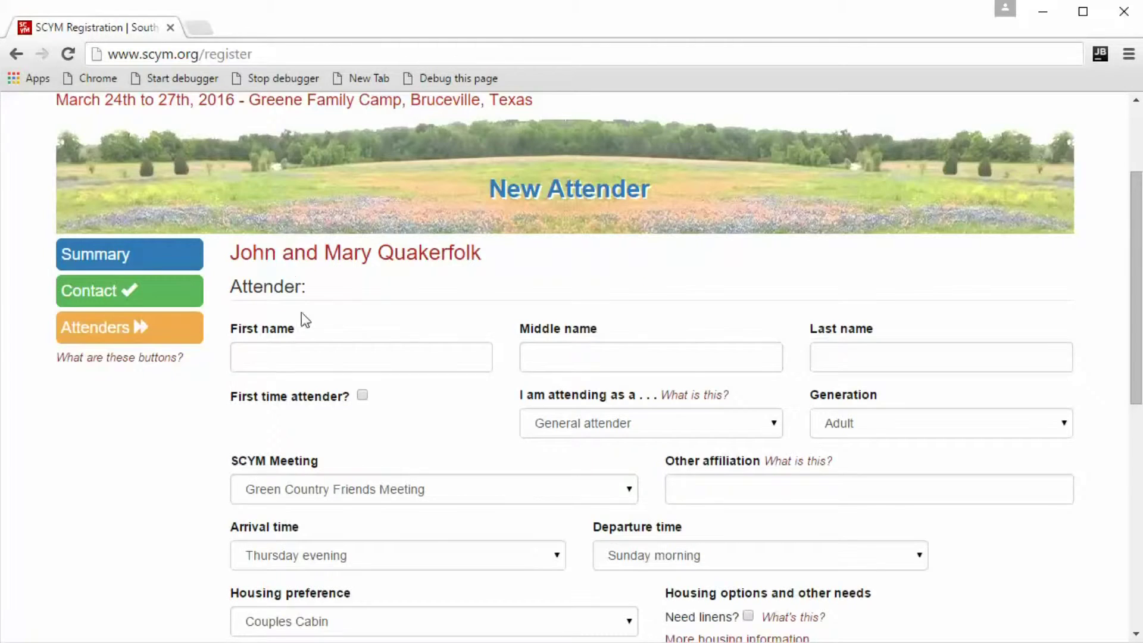
click(304, 356)
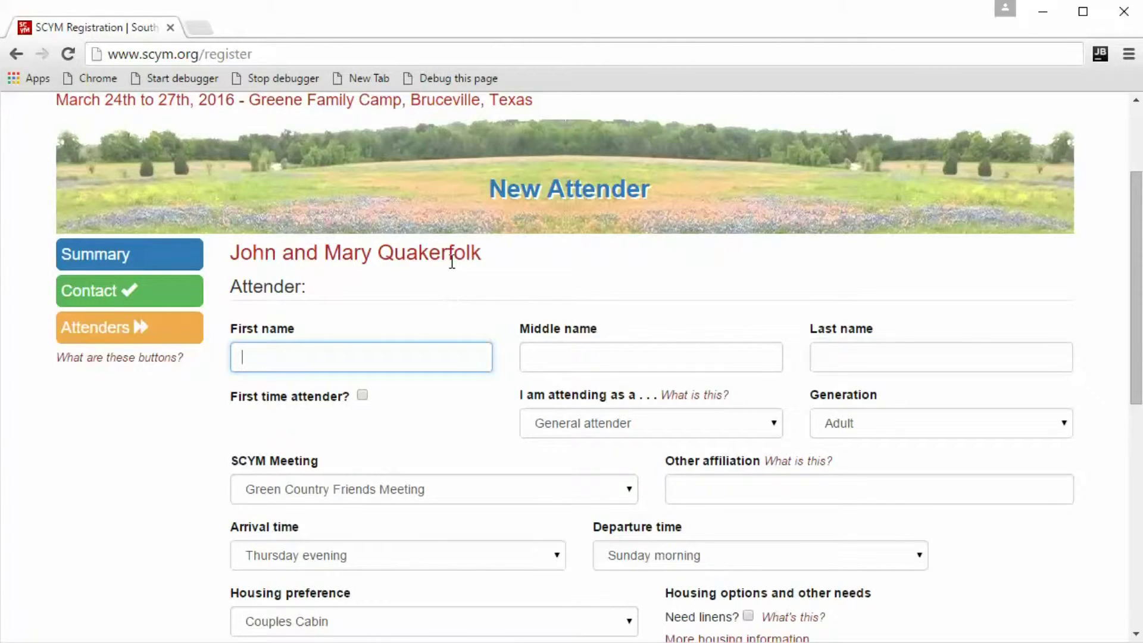
text(Suzie)
key(Tab)
key(Tab)
text(Q)
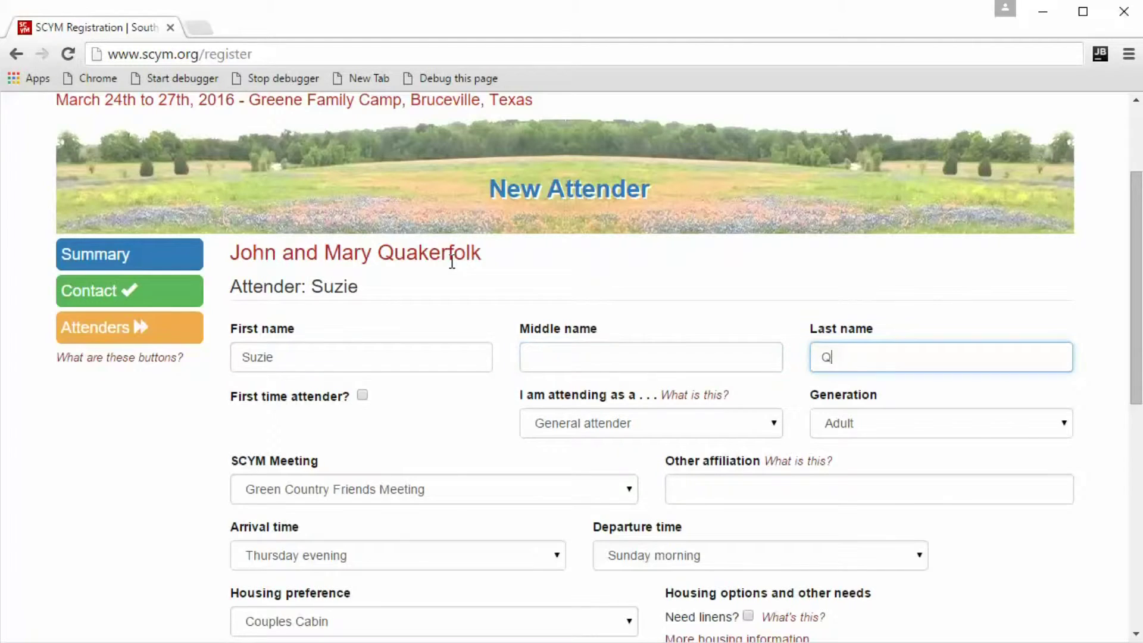
text(uakerfolk)
click(854, 420)
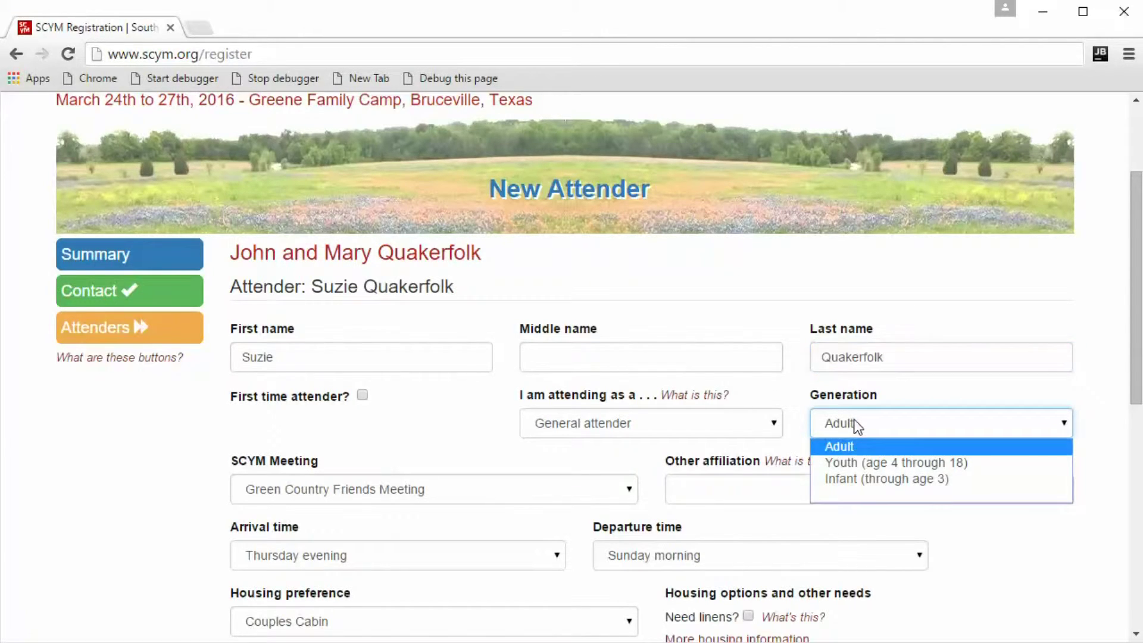
click(868, 462)
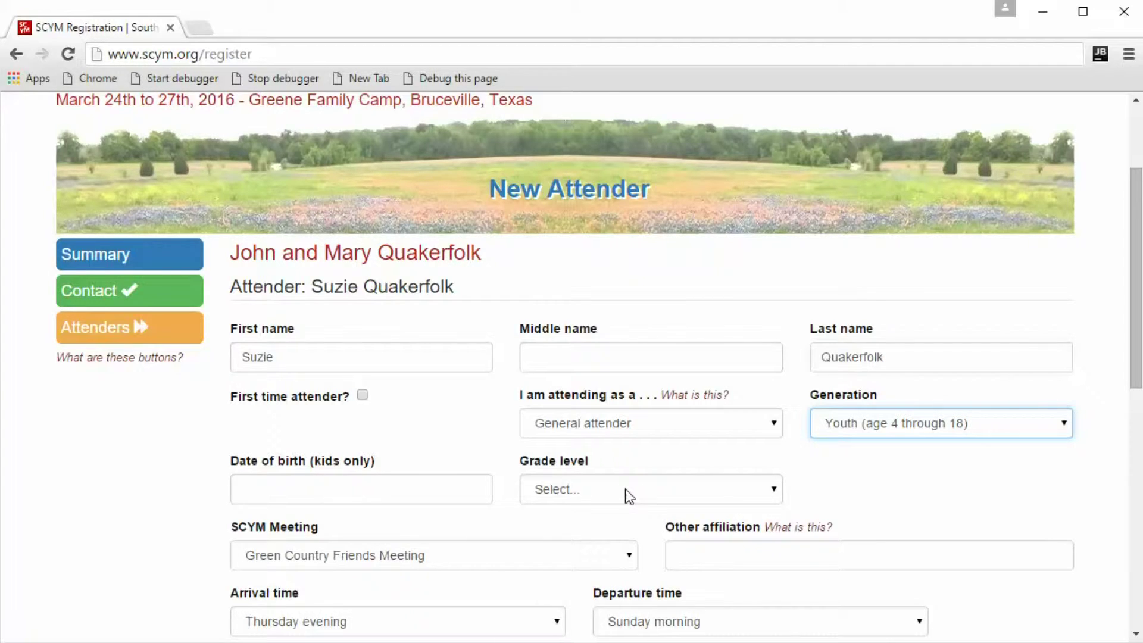
Set the youth attender's date of birth to 04/14/2010 using the calendar.
click(265, 490)
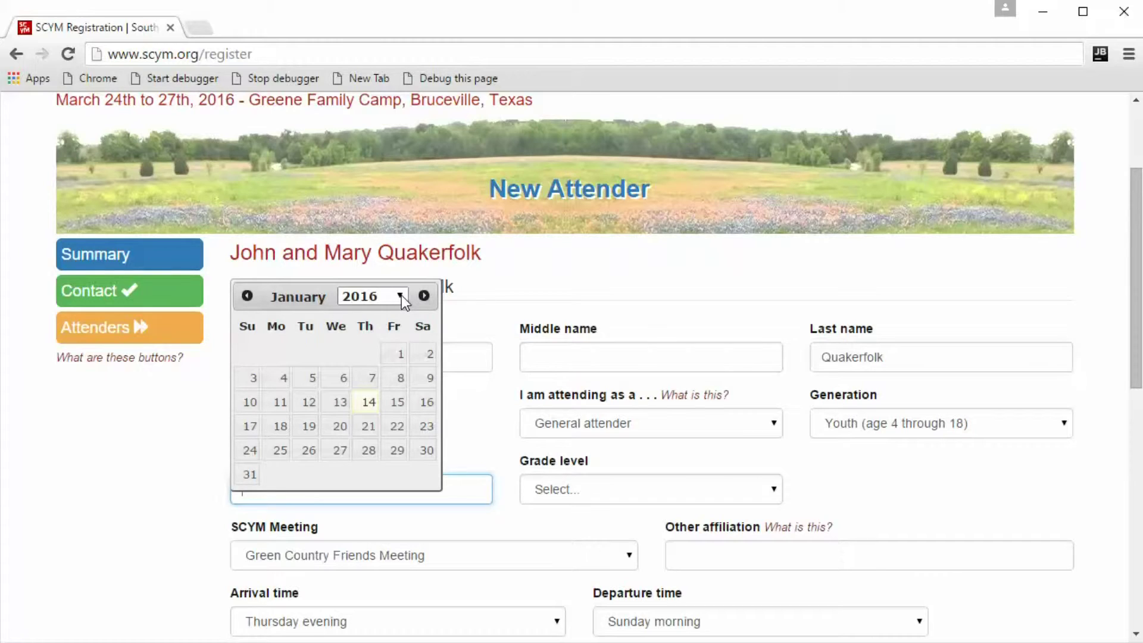
click(401, 296)
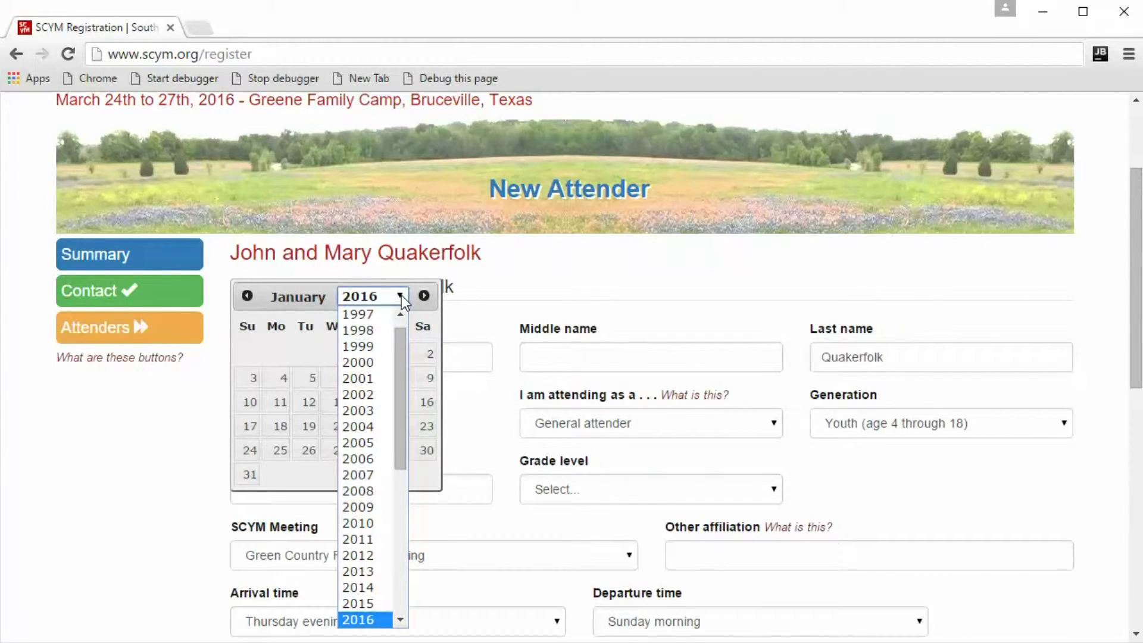
click(355, 522)
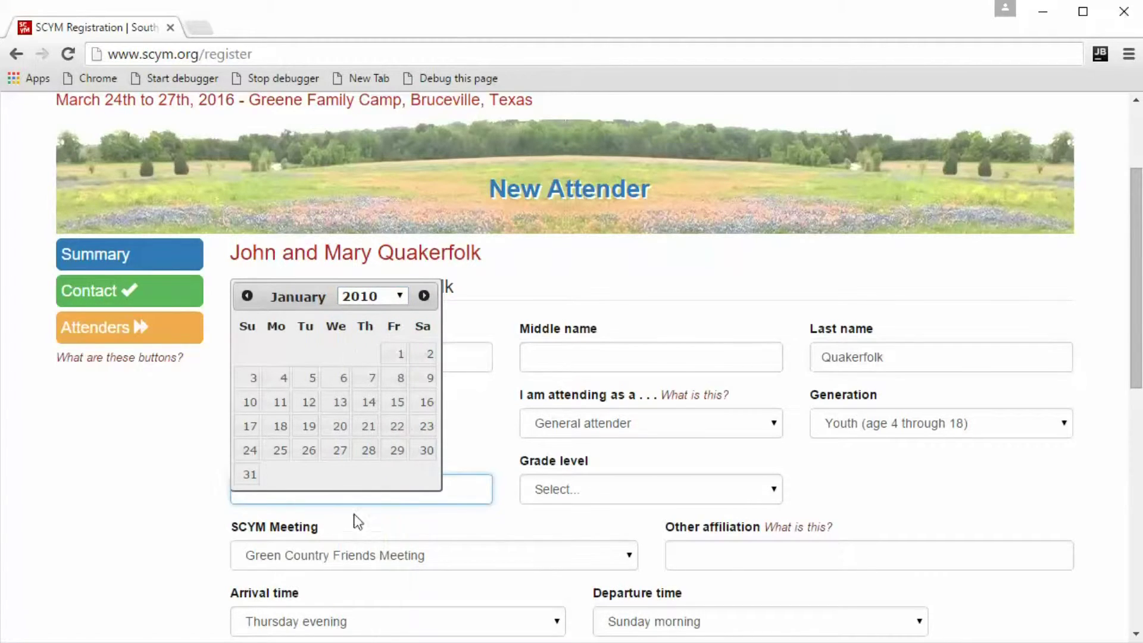
click(430, 295)
click(430, 295)
click(430, 295)
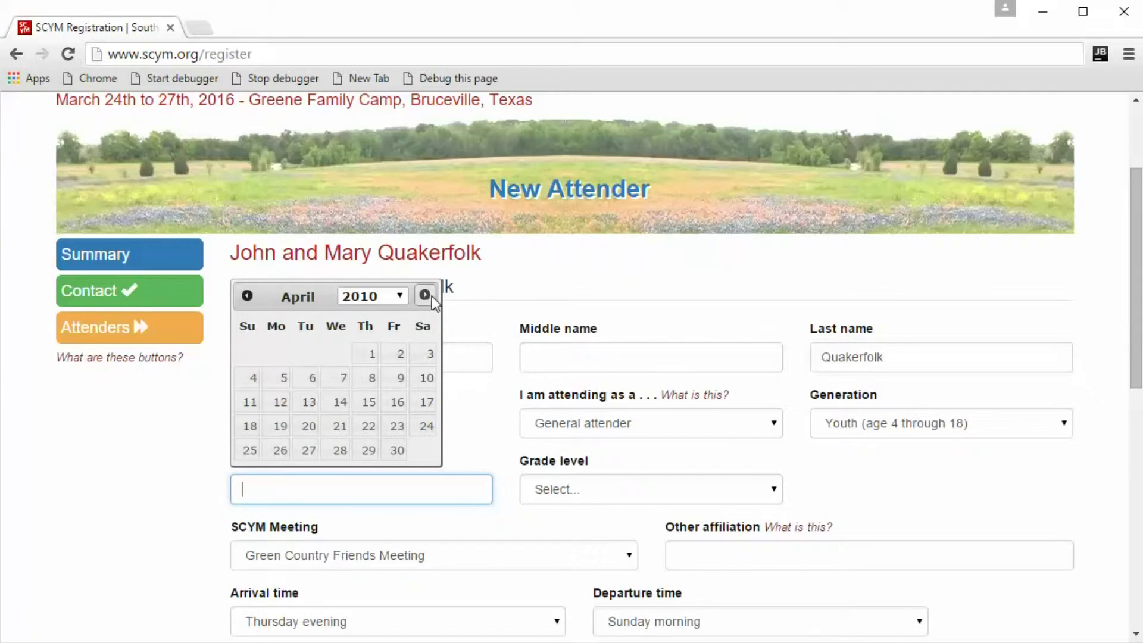
click(344, 404)
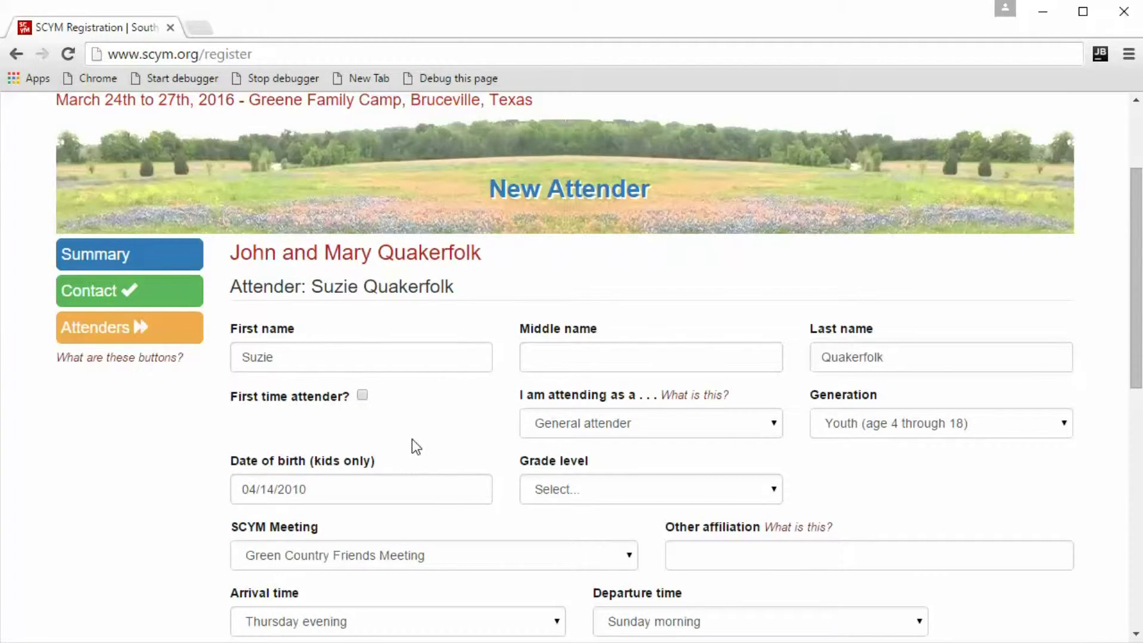
Set the grade level to First and review the housing and meals below.
click(553, 490)
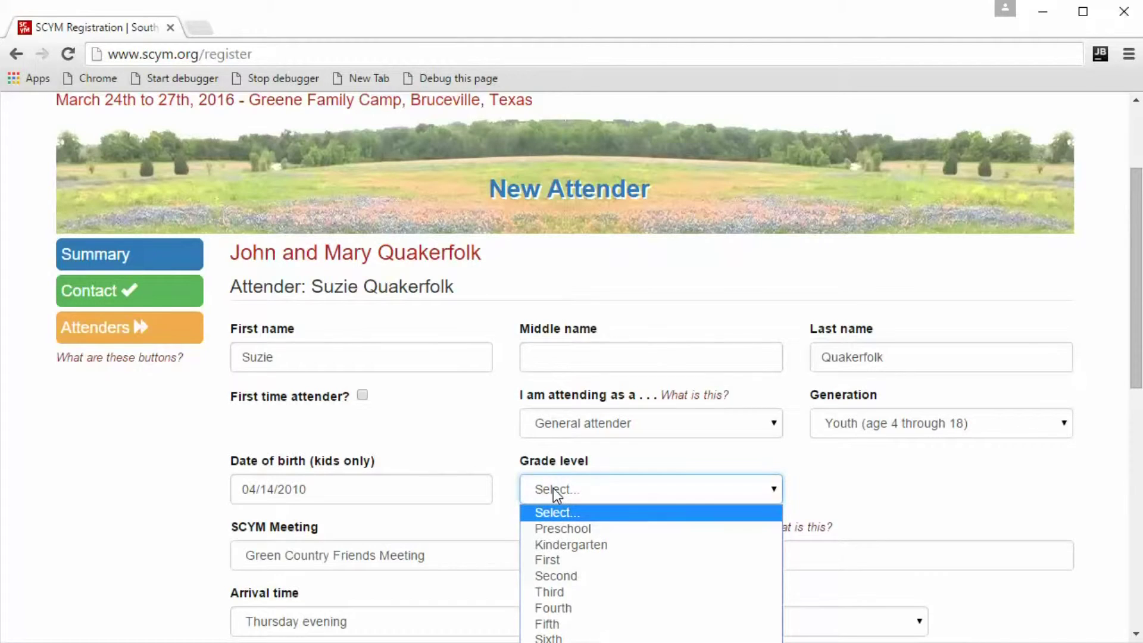
click(570, 559)
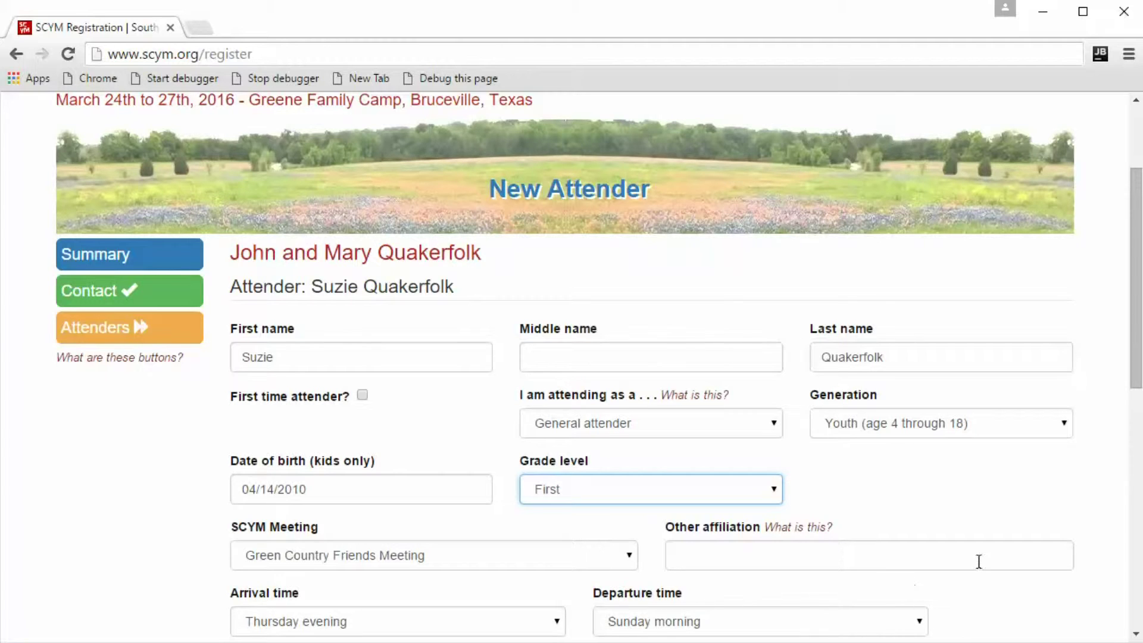
scroll(1023, 556, down, 3)
scroll(1000, 546, down, 3)
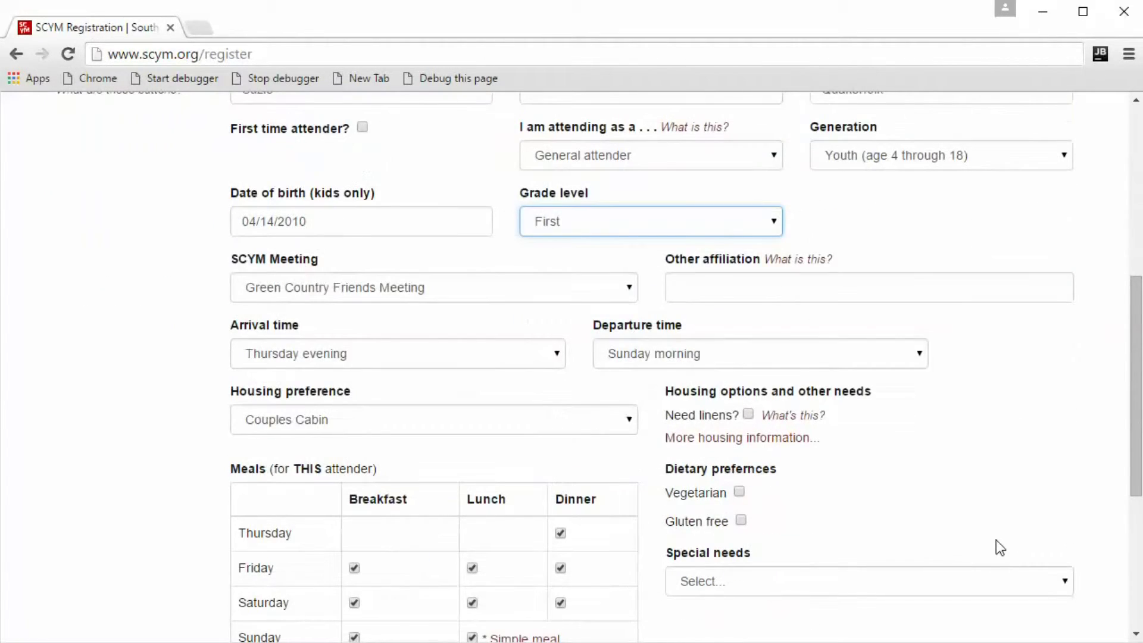
scroll(995, 540, down, 3)
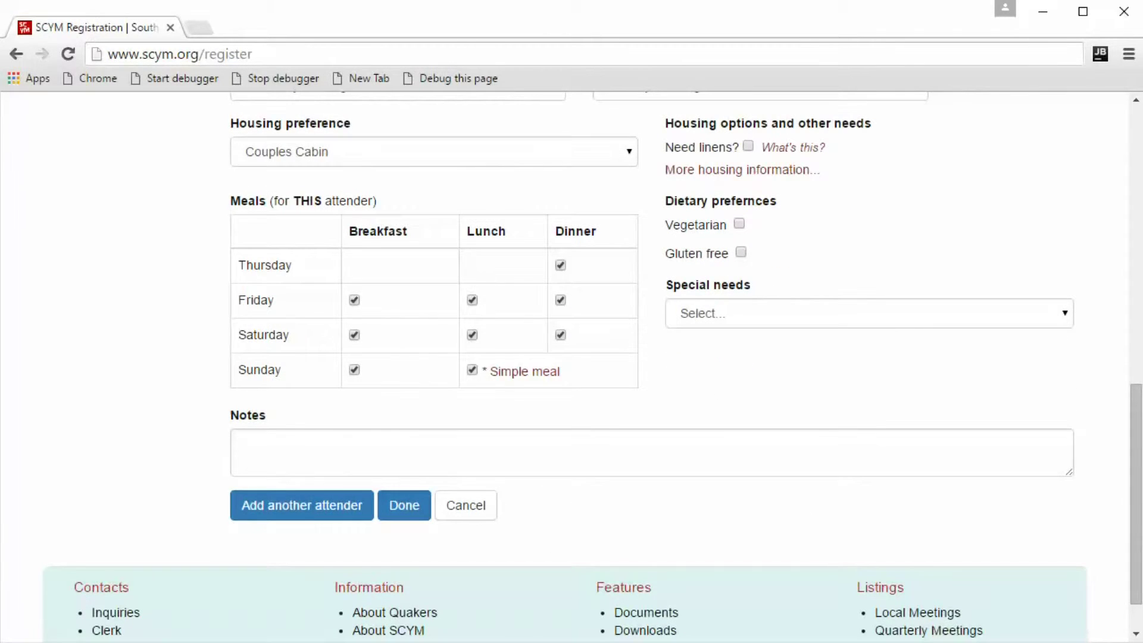
scroll(156, 494, up, 10)
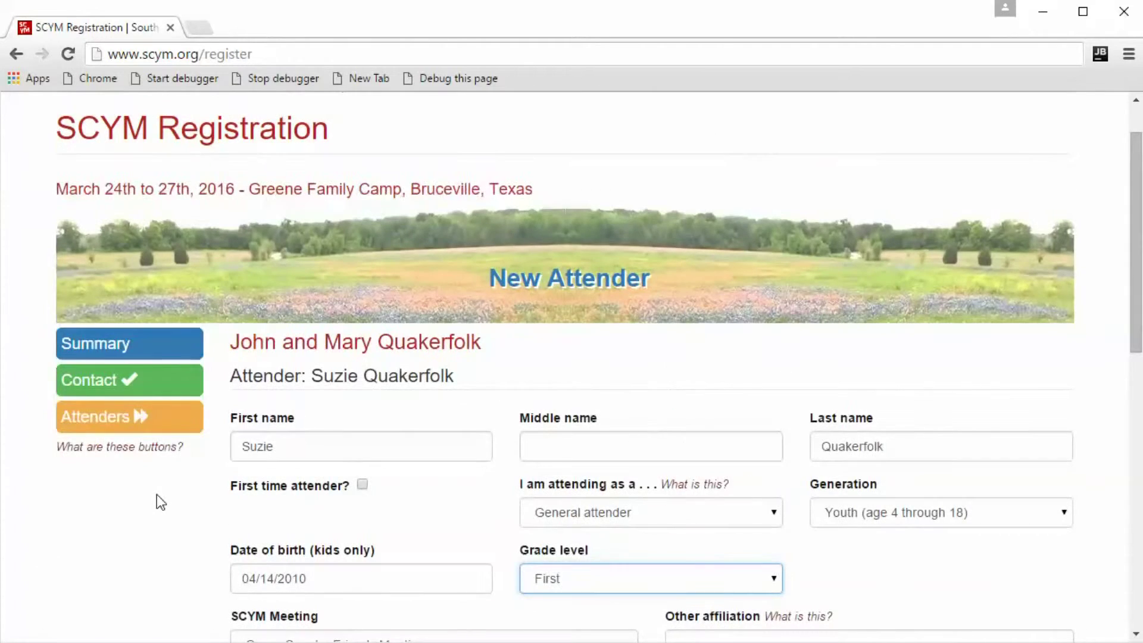
scroll(156, 494, down, 6)
scroll(156, 494, down, 5)
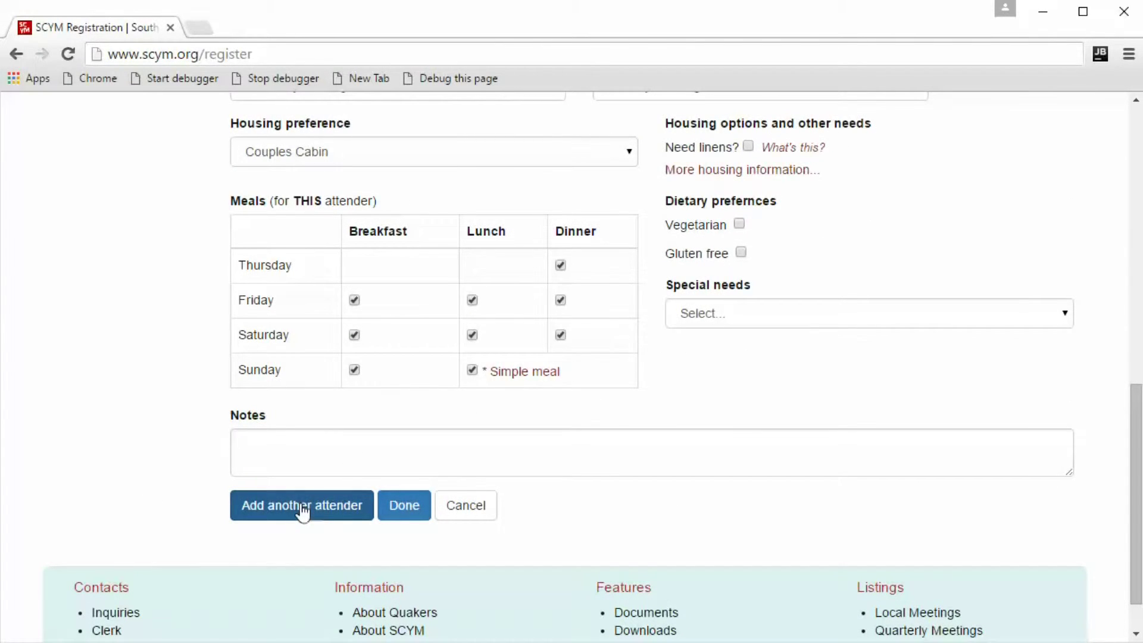
Save the third attender and view the detailed breakdown of the $565.00 balance.
click(404, 506)
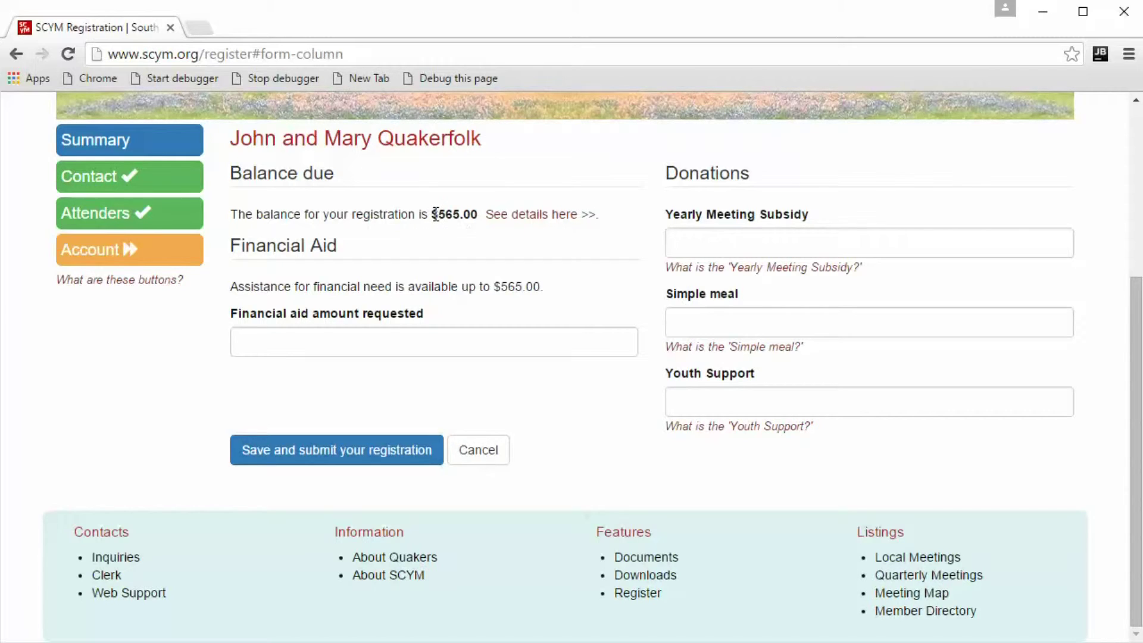
drag(434, 215, 477, 213)
click(586, 221)
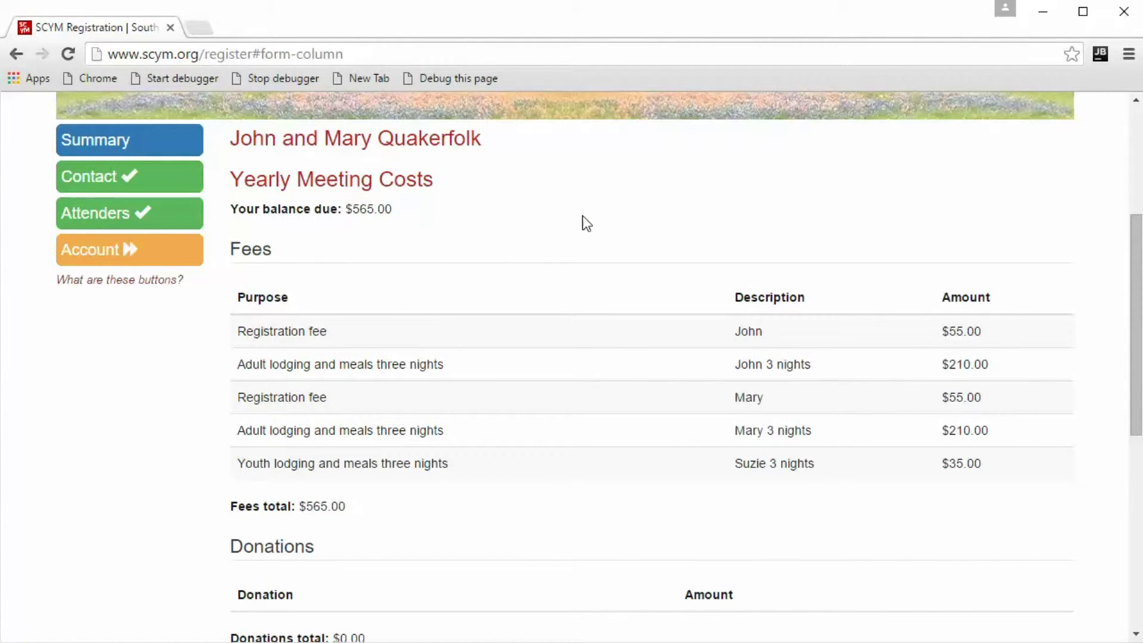
Go to the financial aid and donations form from the fees page.
scroll(586, 223, down, 8)
scroll(582, 215, up, 5)
scroll(582, 215, down, 5)
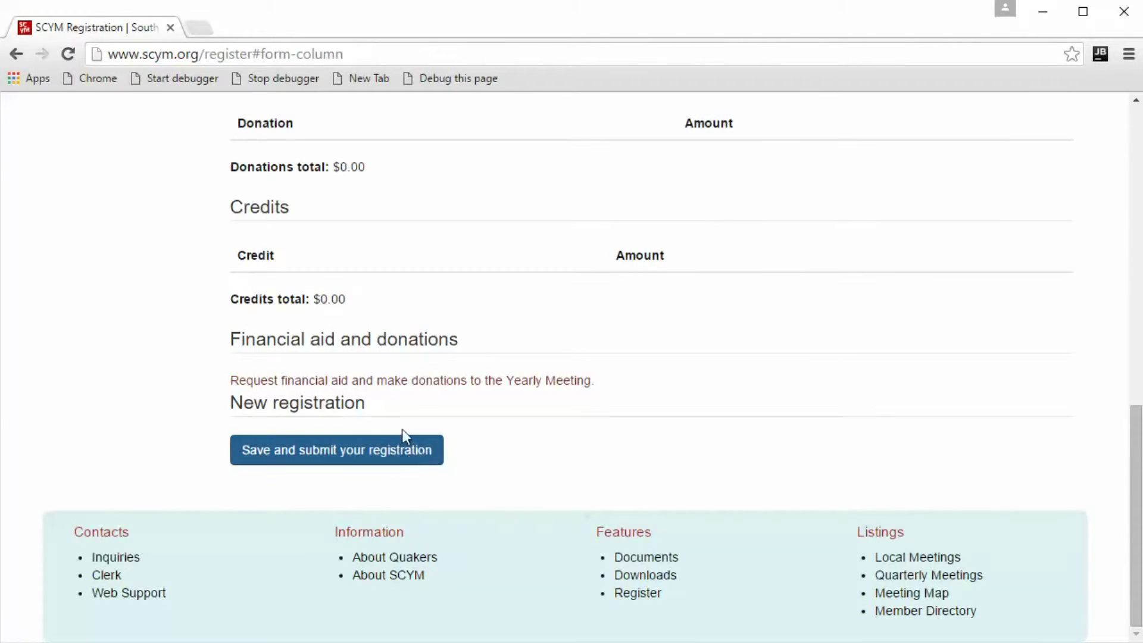
click(464, 384)
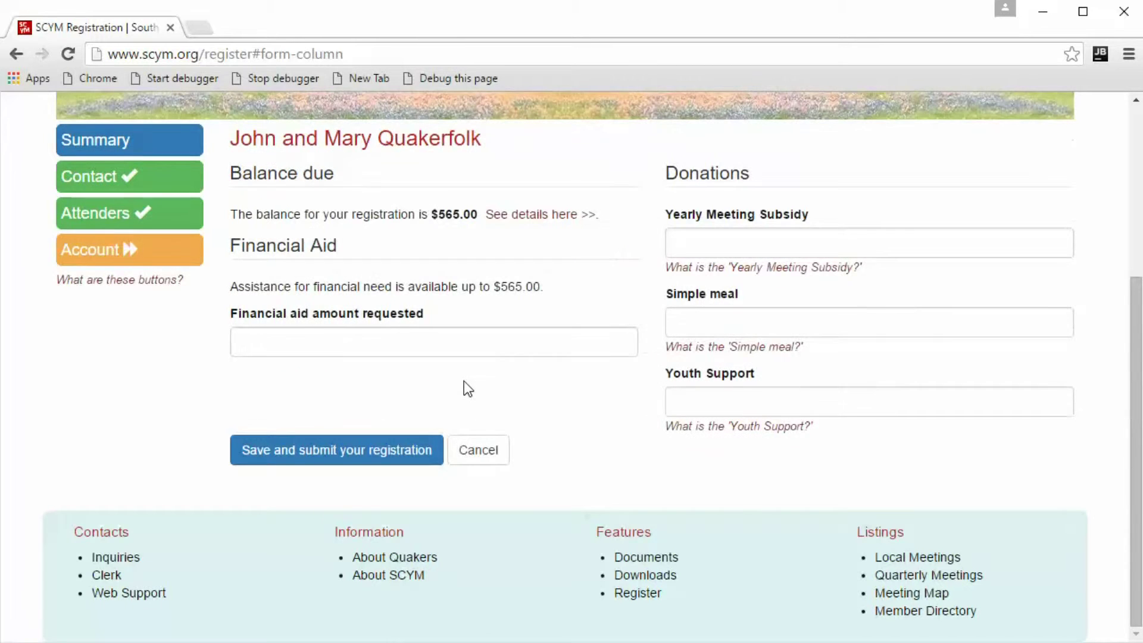
Request 100 in financial aid after checking the maximum available assistance.
click(280, 344)
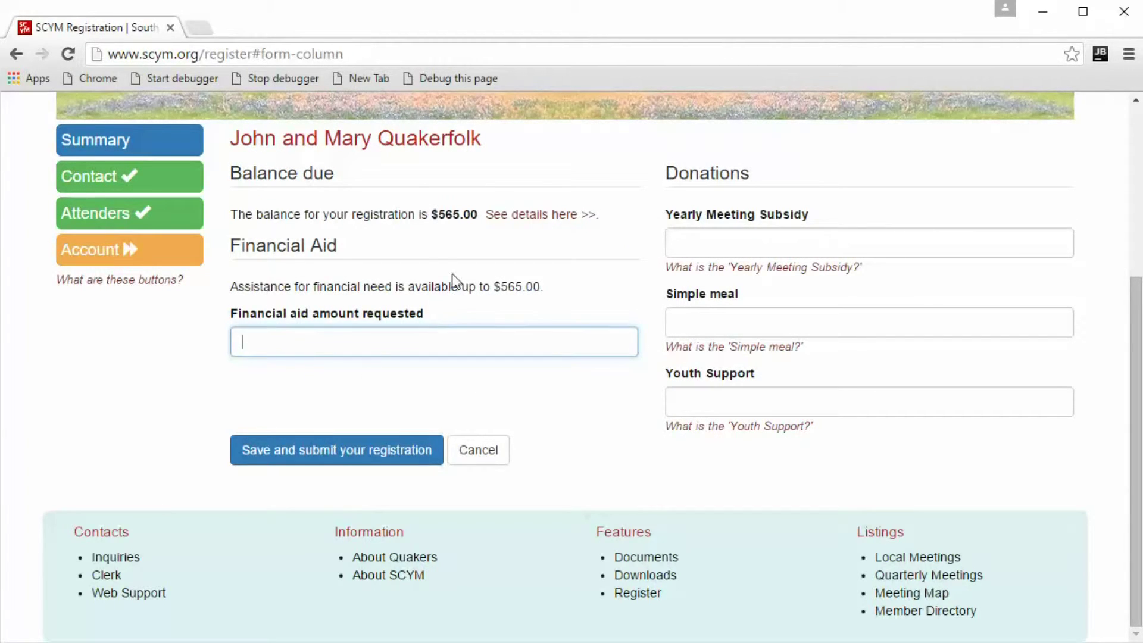
scroll(443, 286, up, 1)
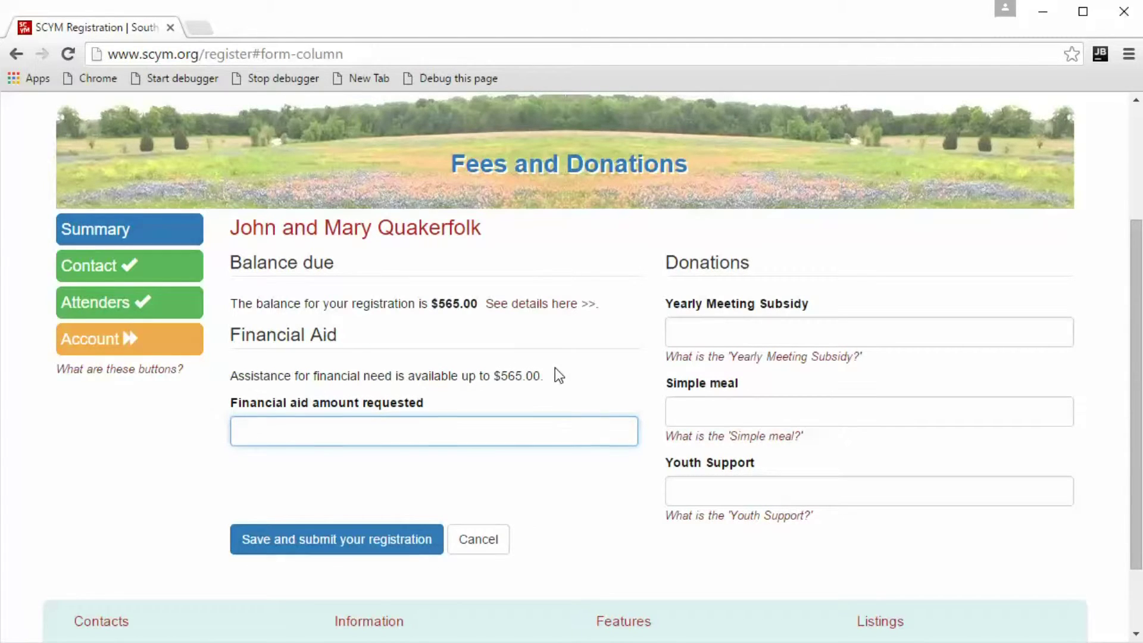
drag(543, 375, 500, 378)
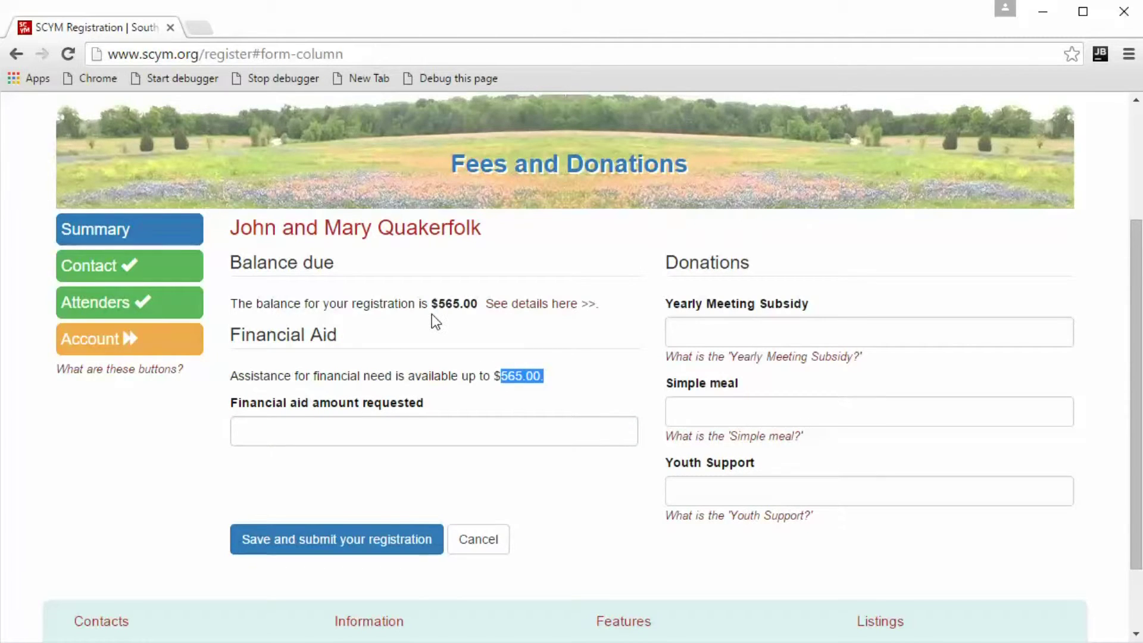
click(451, 378)
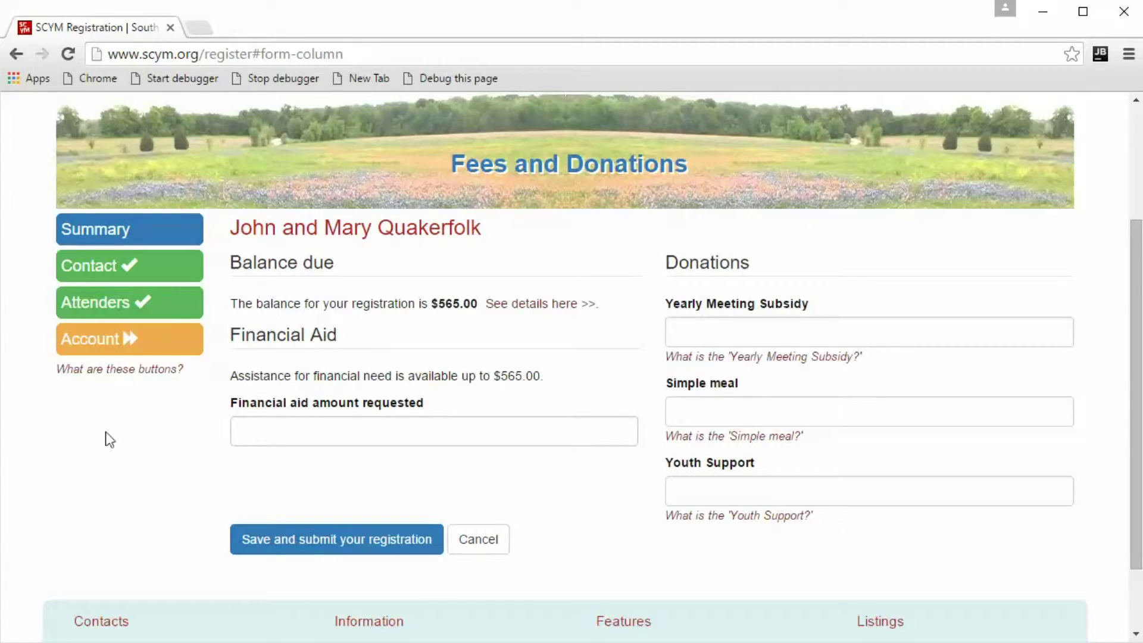
click(262, 425)
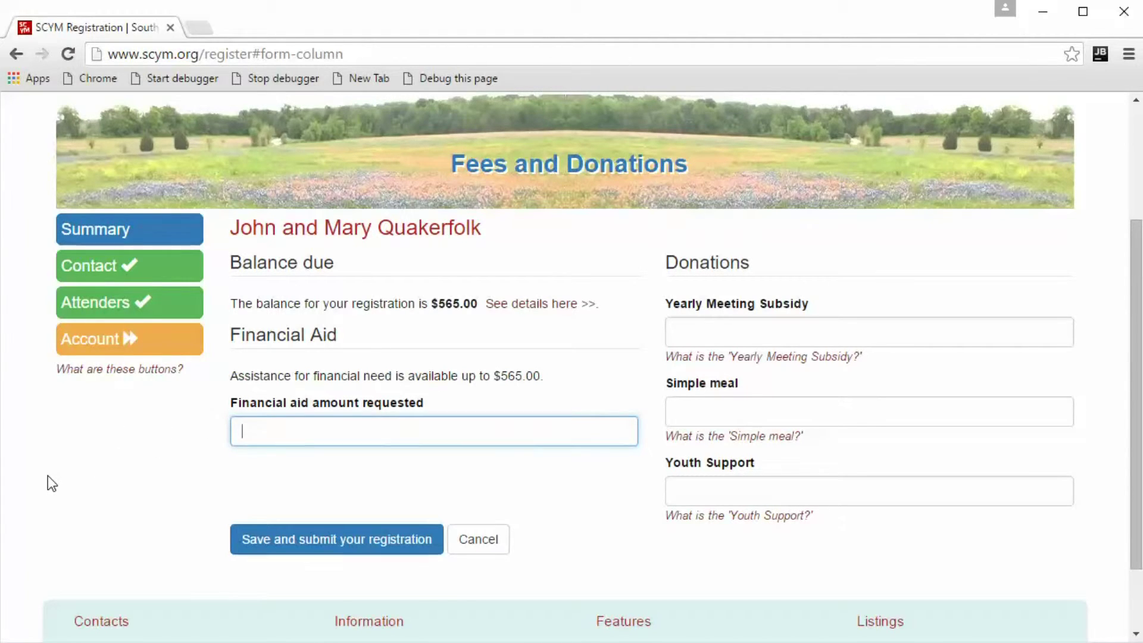
text(100)
Donate 20 to Simple meal and 10 to Youth Support.
click(739, 414)
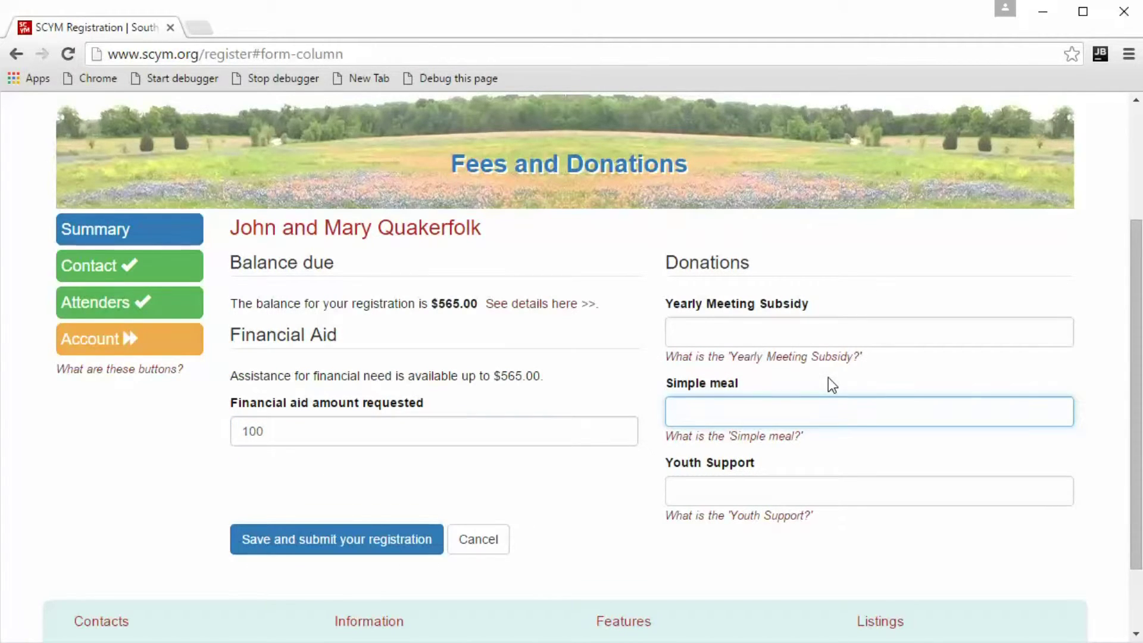
text(20)
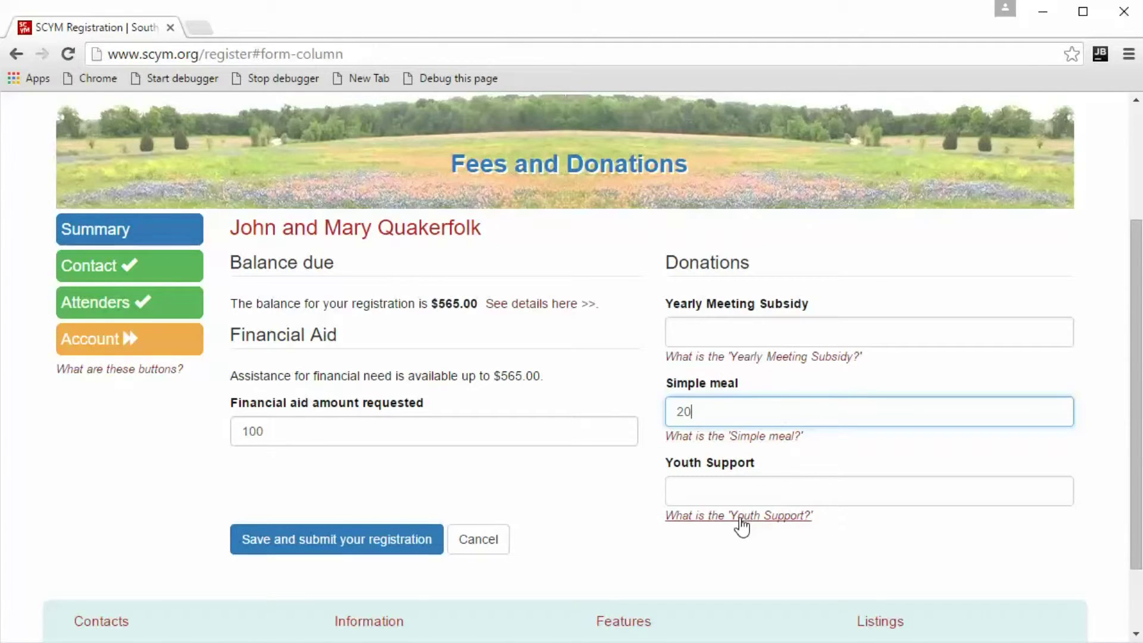
click(693, 493)
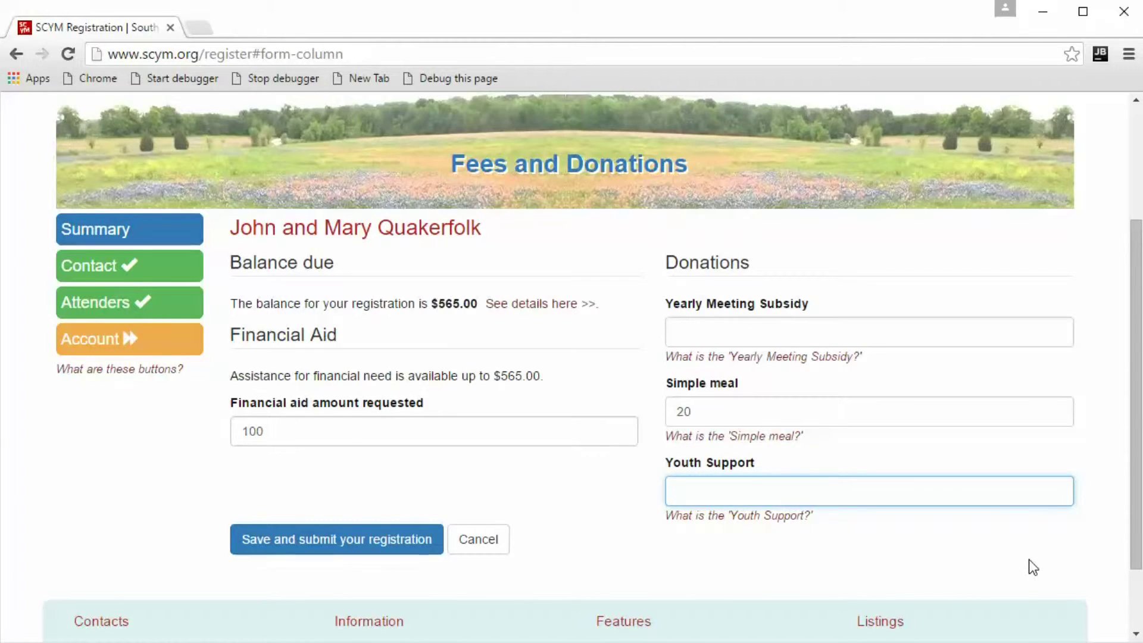
text(10)
click(203, 513)
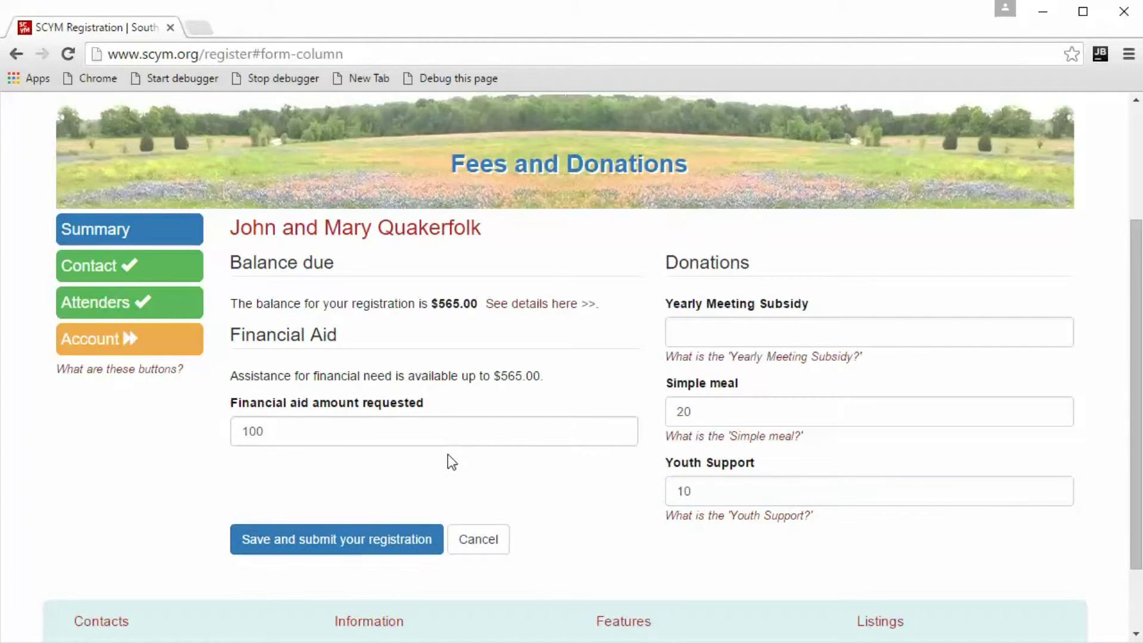
scroll(179, 491, down, 1)
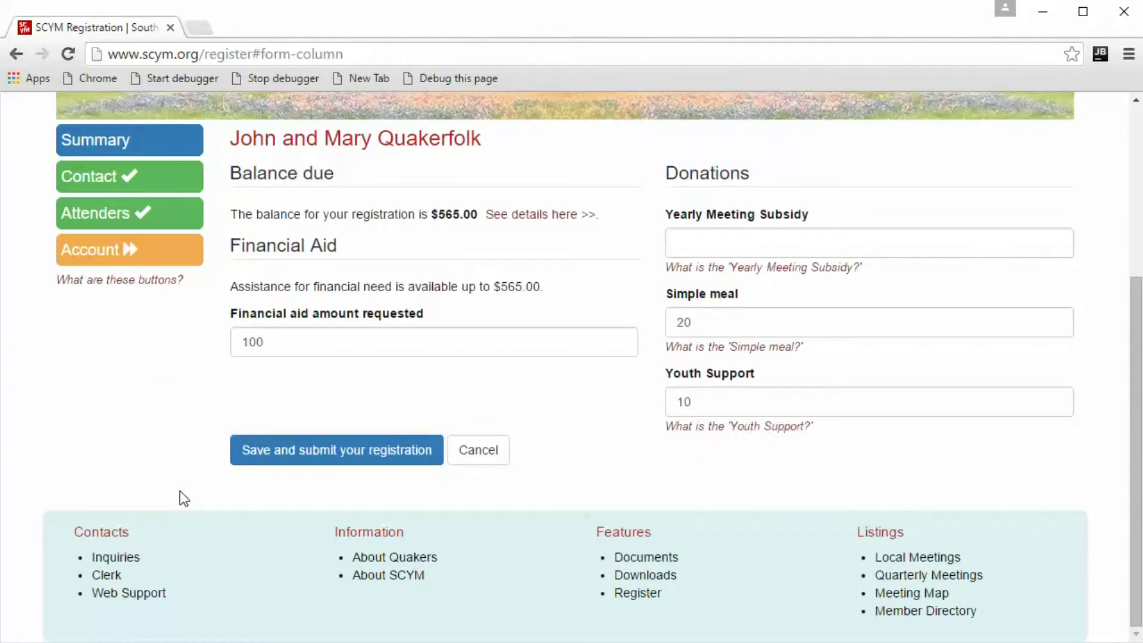
scroll(180, 488, up, 1)
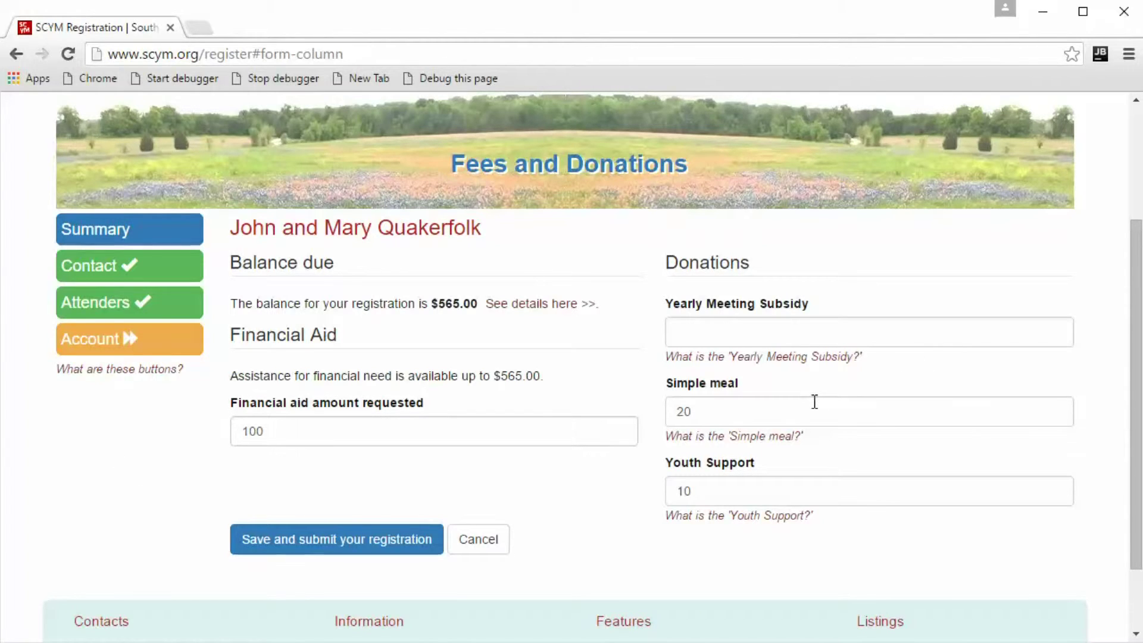
Submit the registration and note its lookup code on the $495.00 balance summary.
click(330, 545)
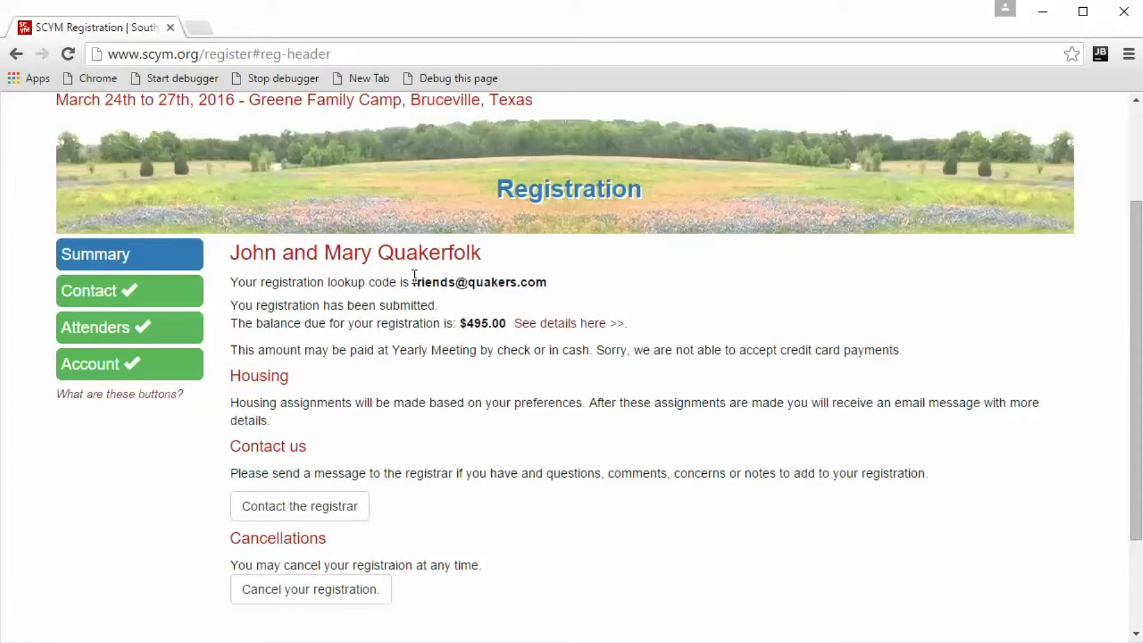
drag(414, 275, 551, 286)
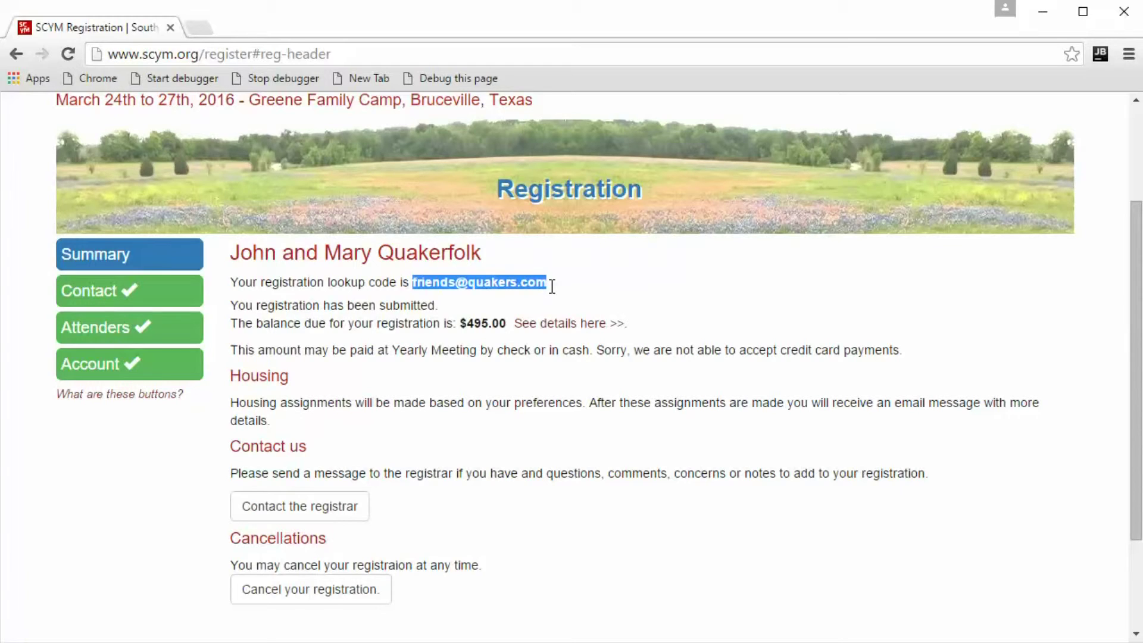
click(553, 297)
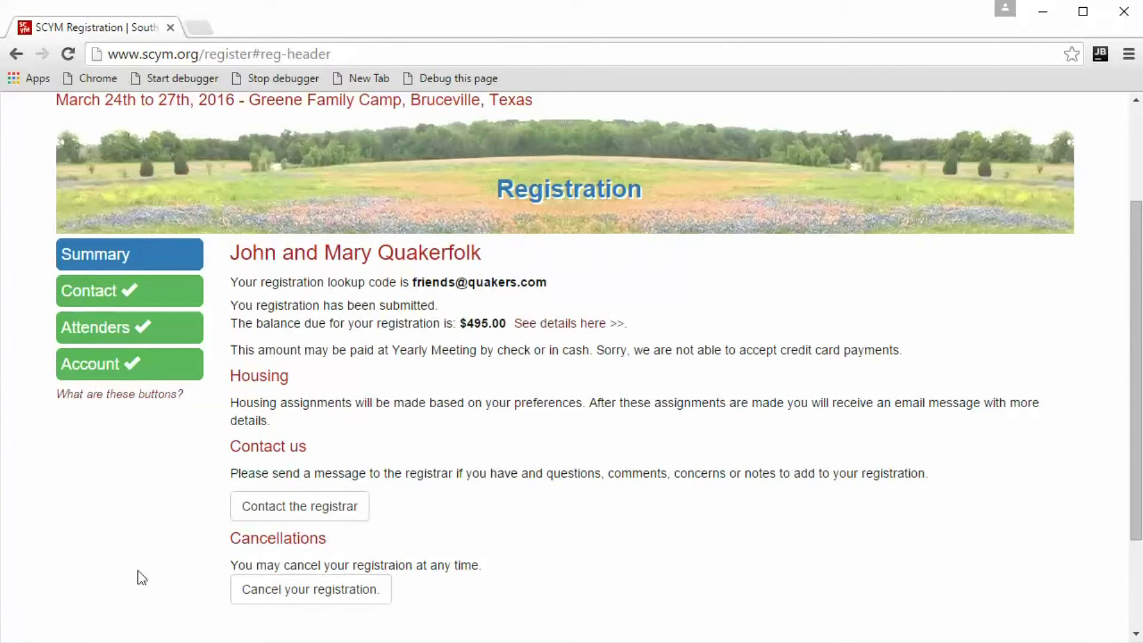
Review the submitted registration's Contact, Attenders and Costs pages, then reload the site.
click(114, 305)
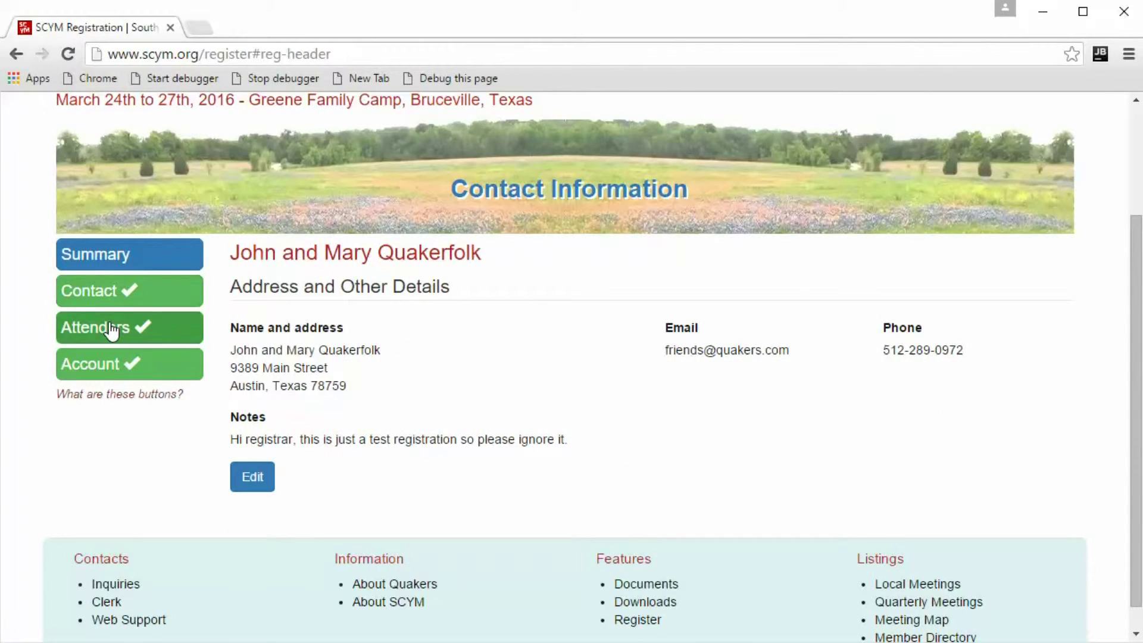
click(113, 327)
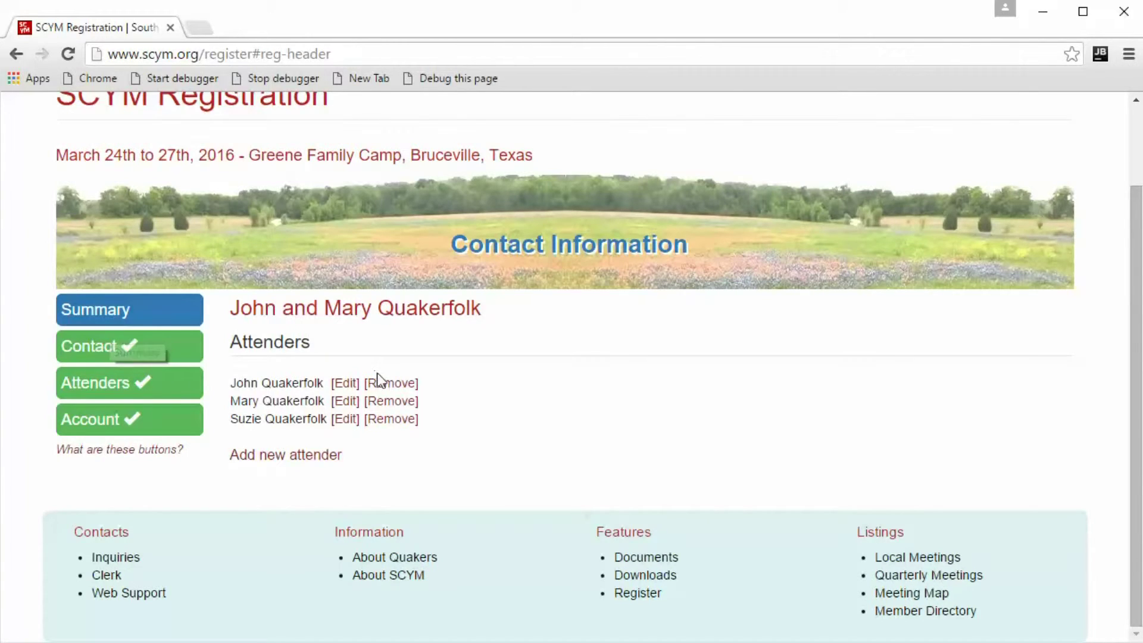
click(130, 357)
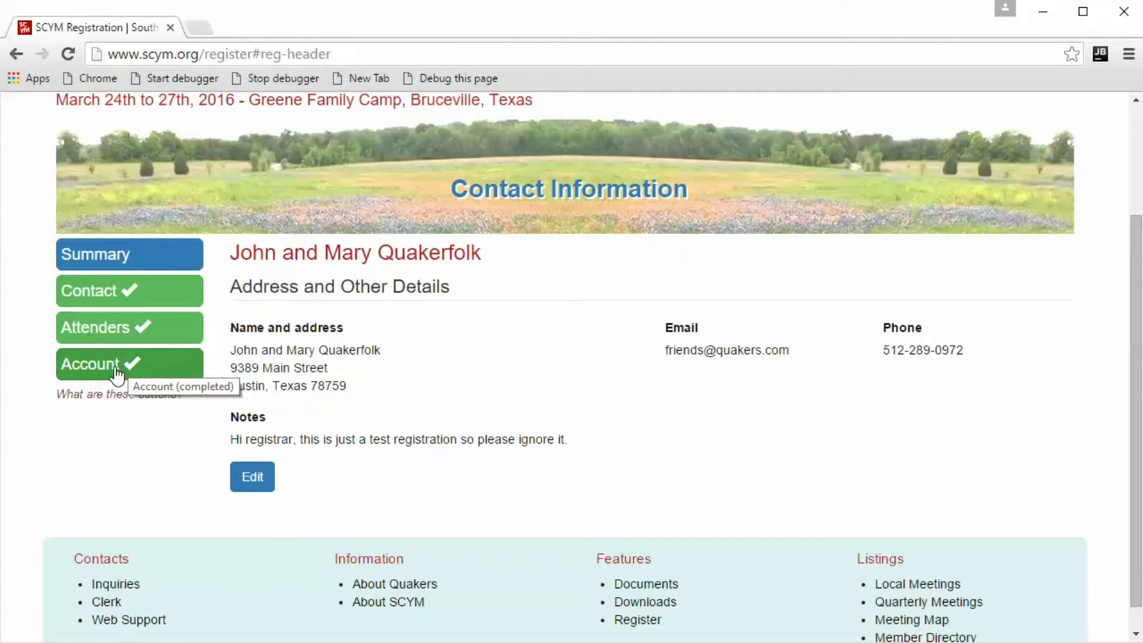
click(127, 375)
scroll(365, 351, down, 6)
scroll(365, 352, up, 9)
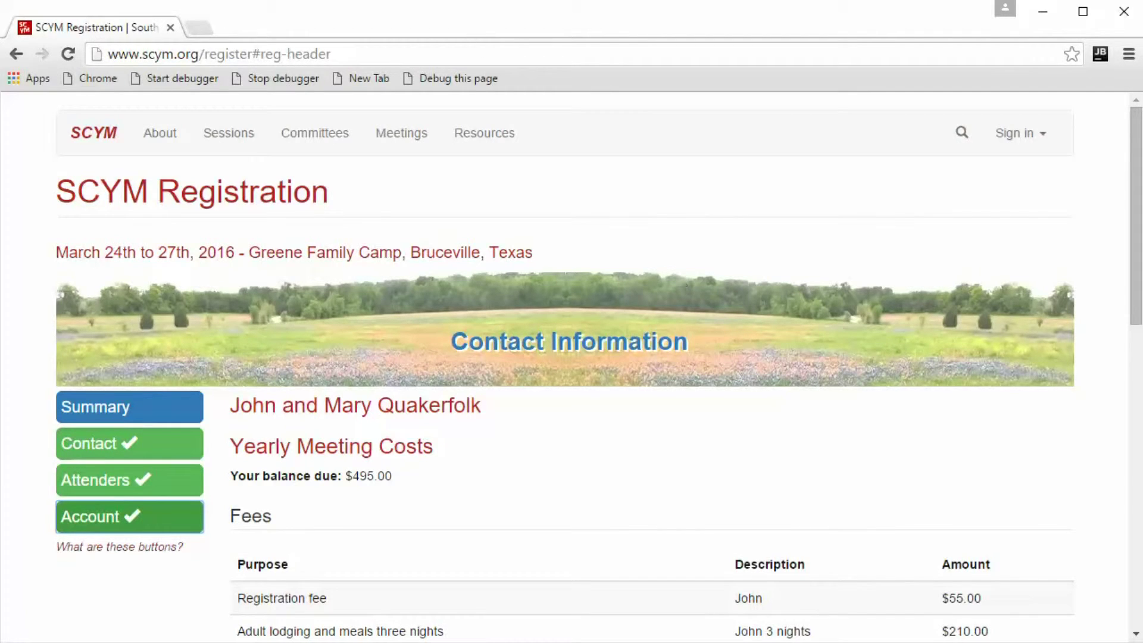
click(69, 58)
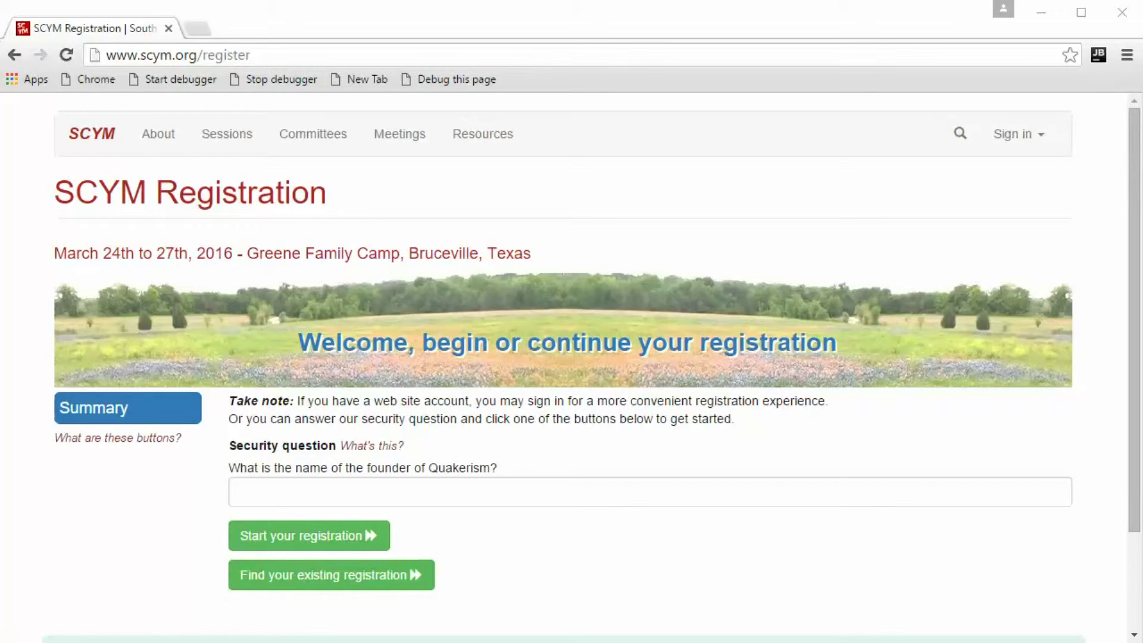
Enter the security answer to get past the welcome question.
click(286, 492)
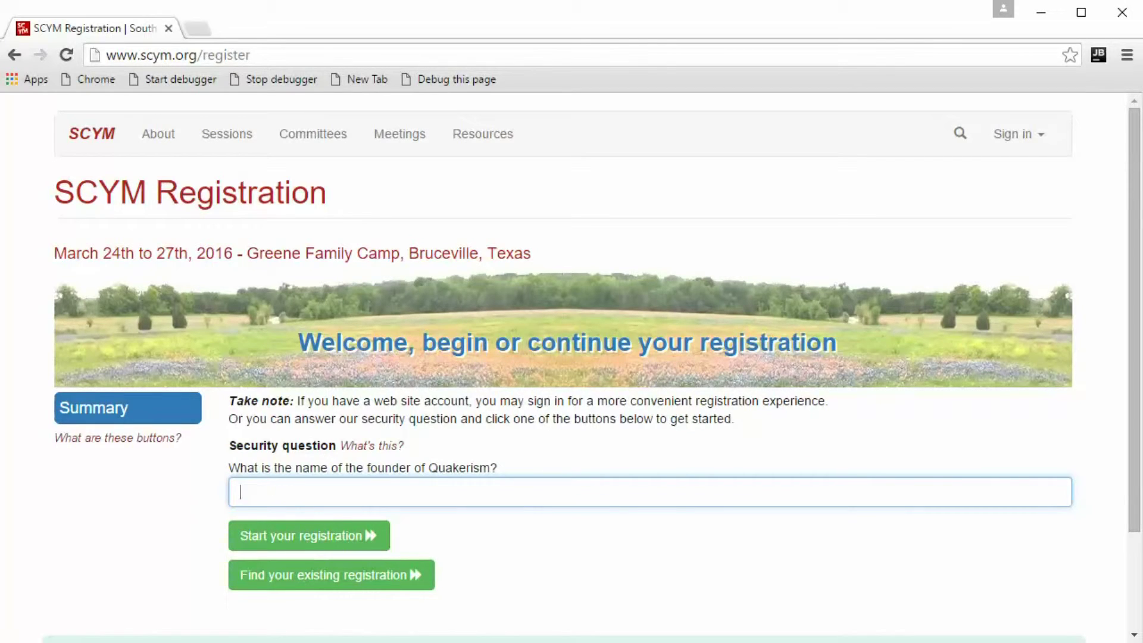
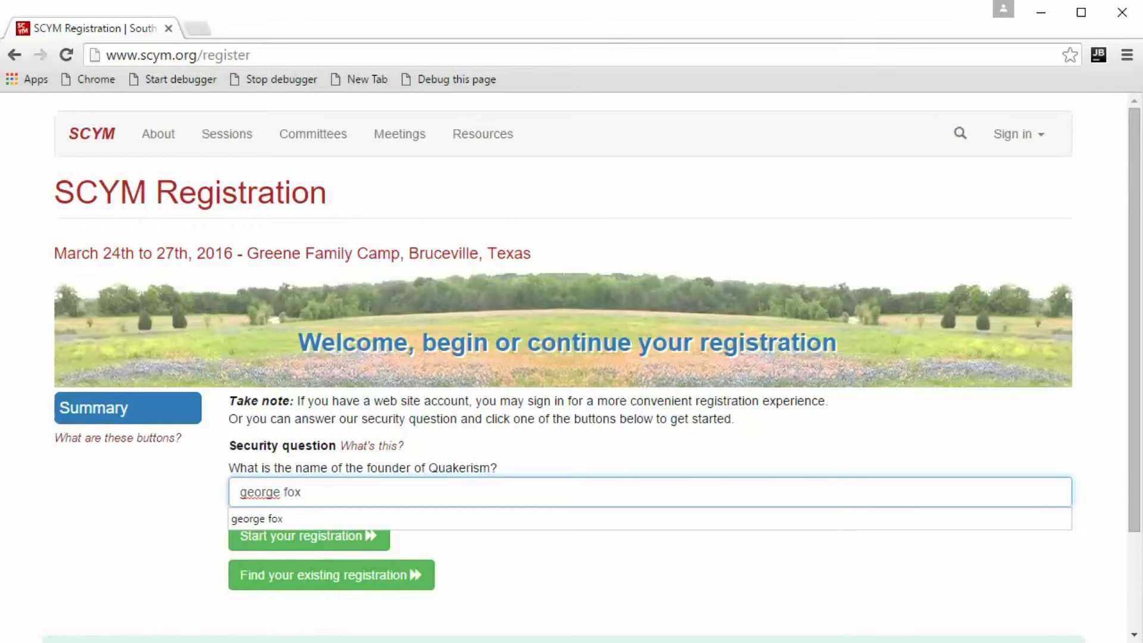
key(Tab)
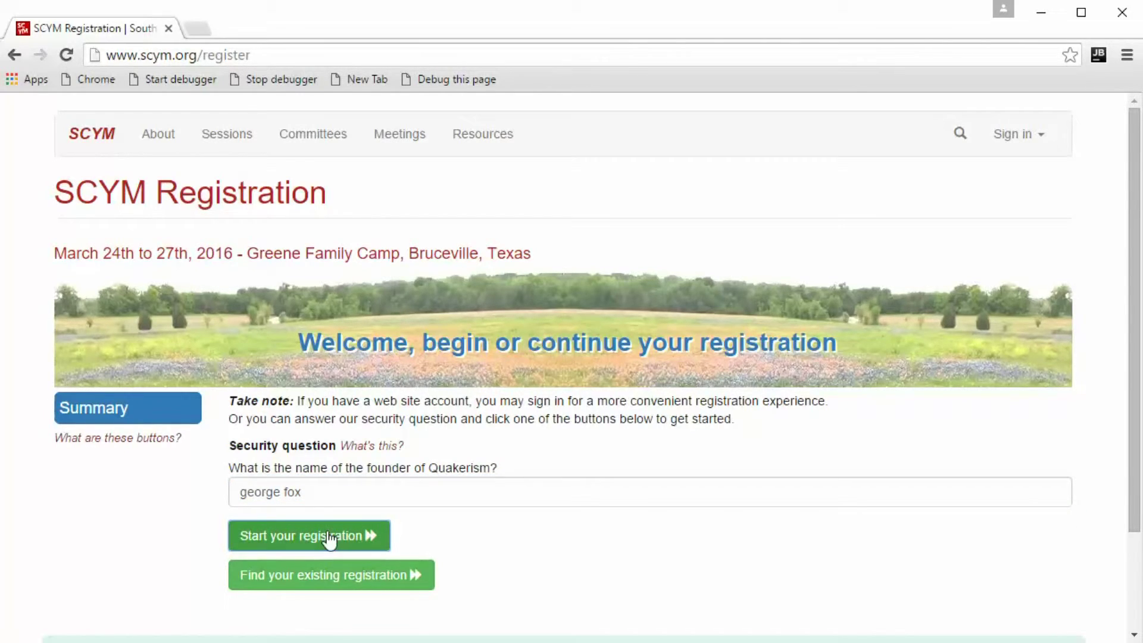
click(324, 575)
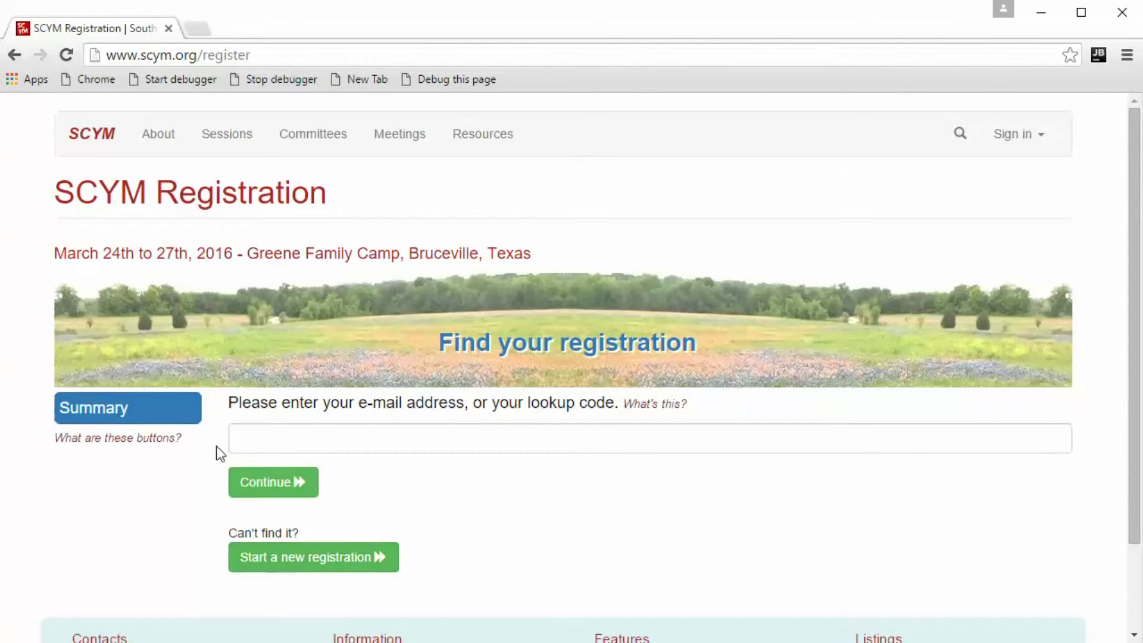
Retrieve the existing registration using its lookup e-mail address.
click(250, 431)
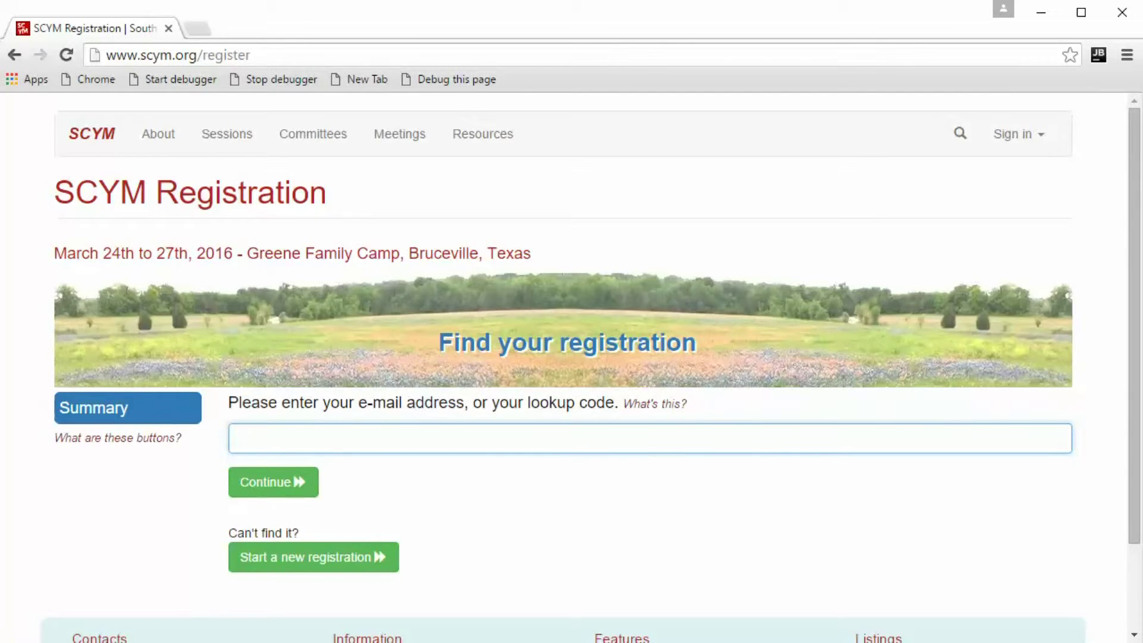
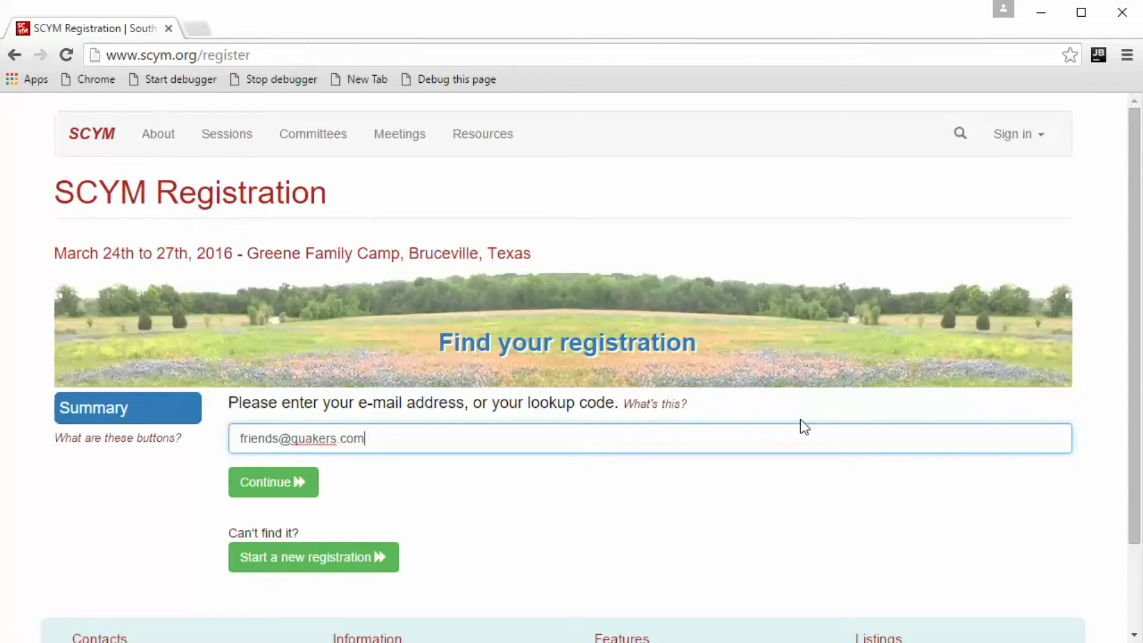
click(281, 482)
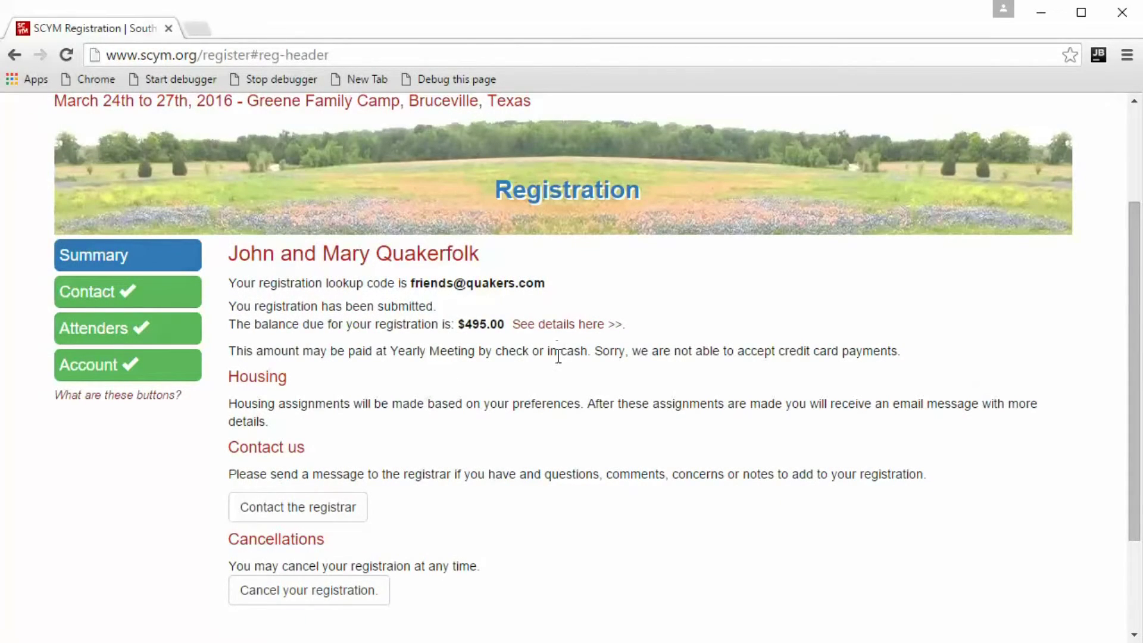
Revisit the retrieved registration's Contact, Attenders and Account pages.
scroll(558, 356, down, 2)
scroll(556, 369, up, 4)
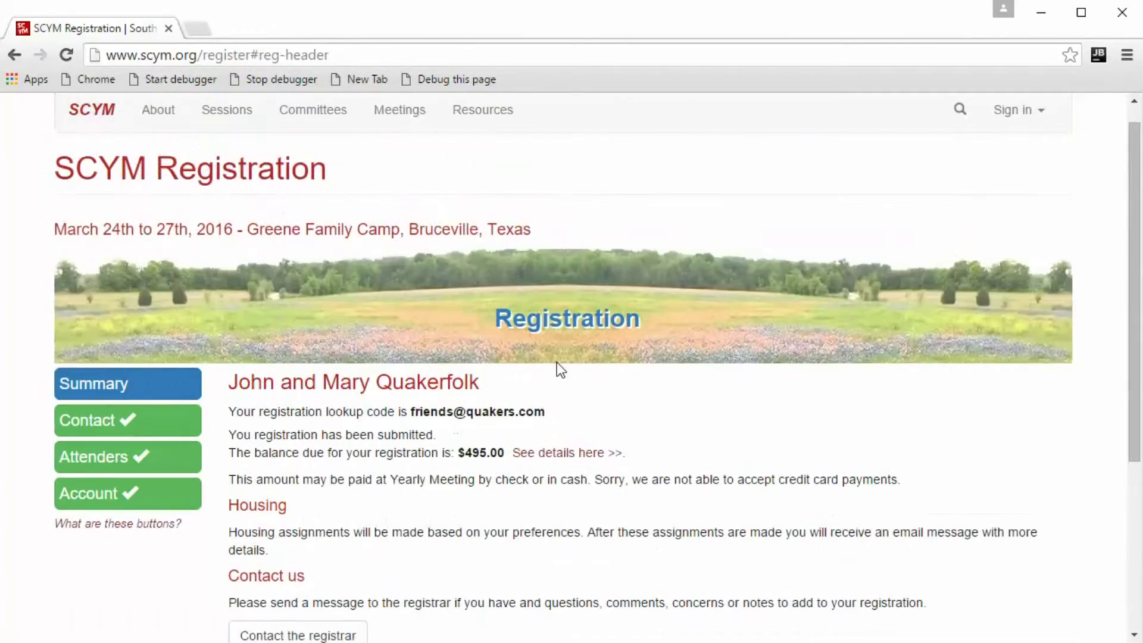
click(165, 430)
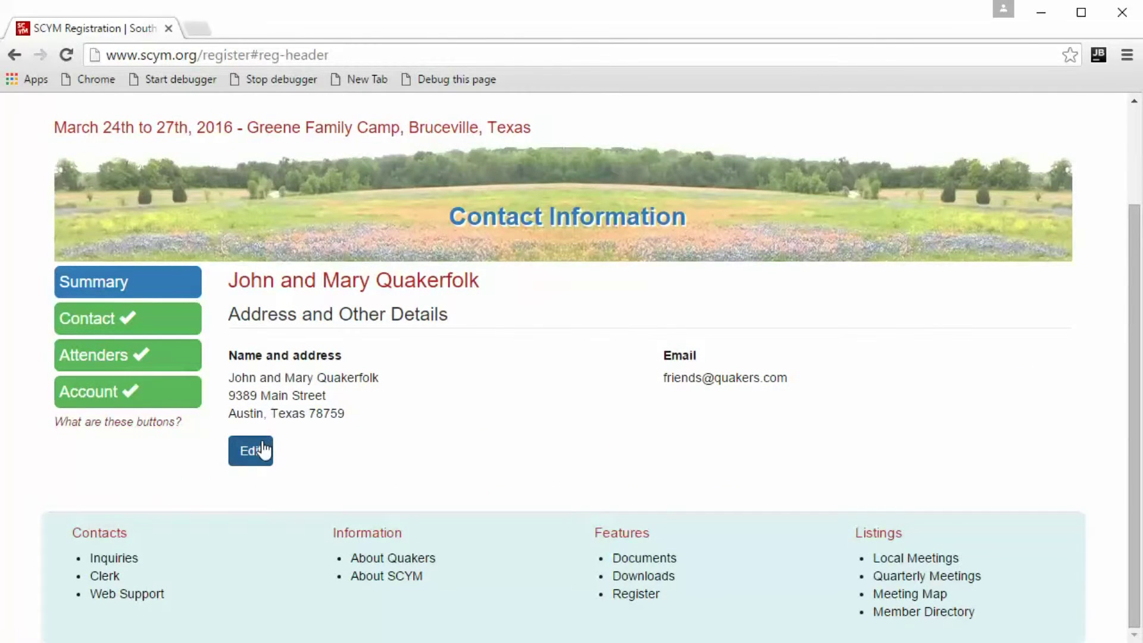
click(148, 363)
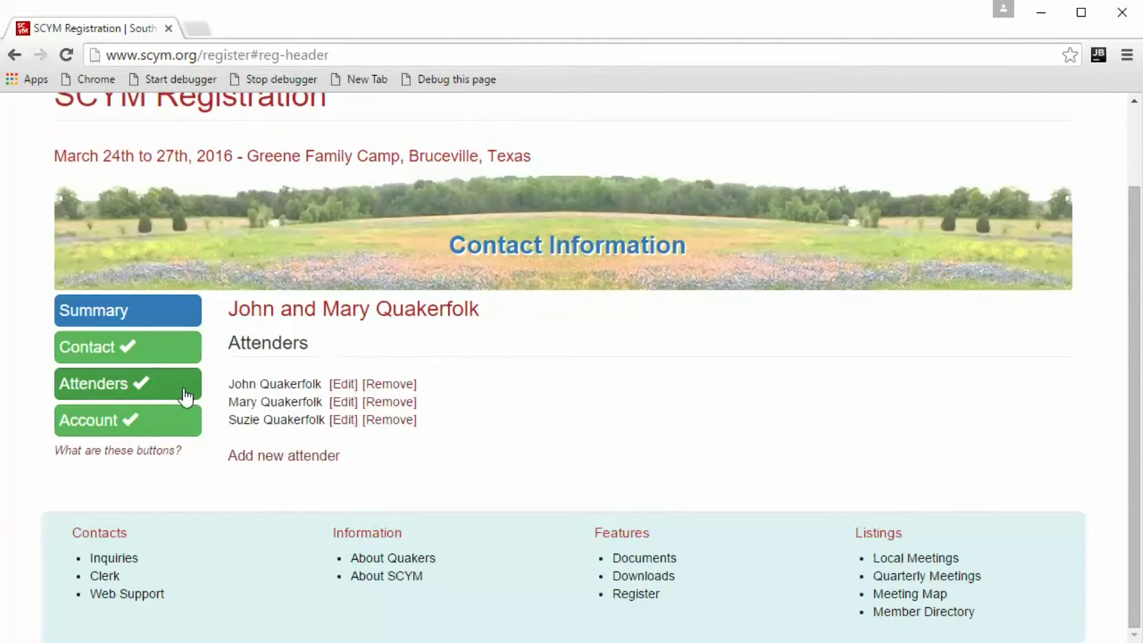
click(120, 432)
Open the financial aid and donations form and cancel it unchanged.
scroll(401, 418, down, 8)
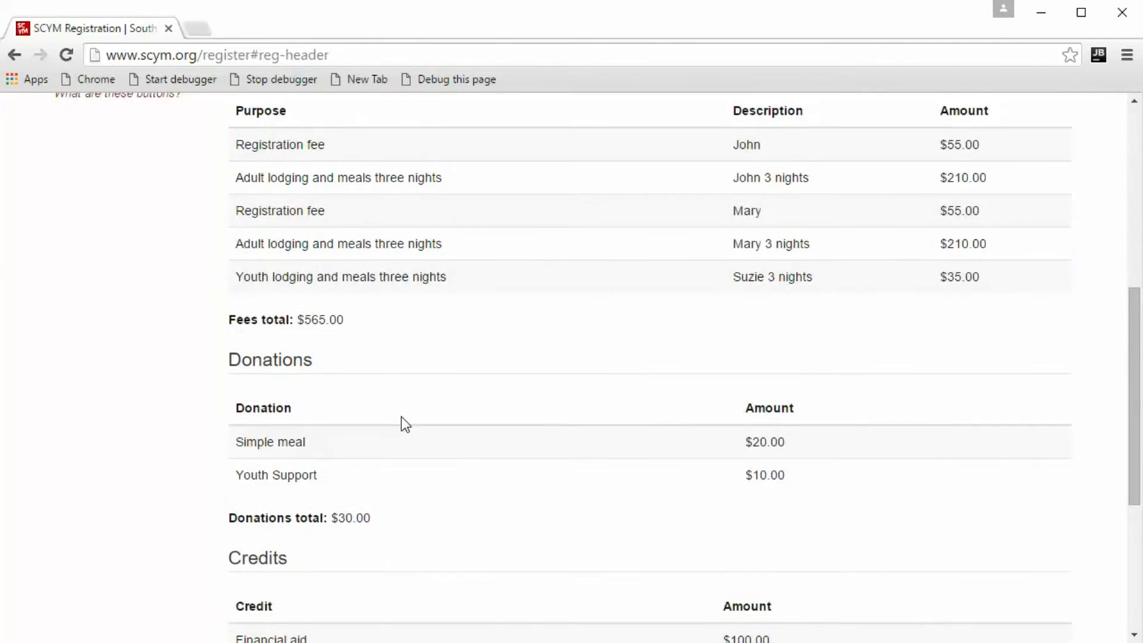
scroll(403, 427, down, 3)
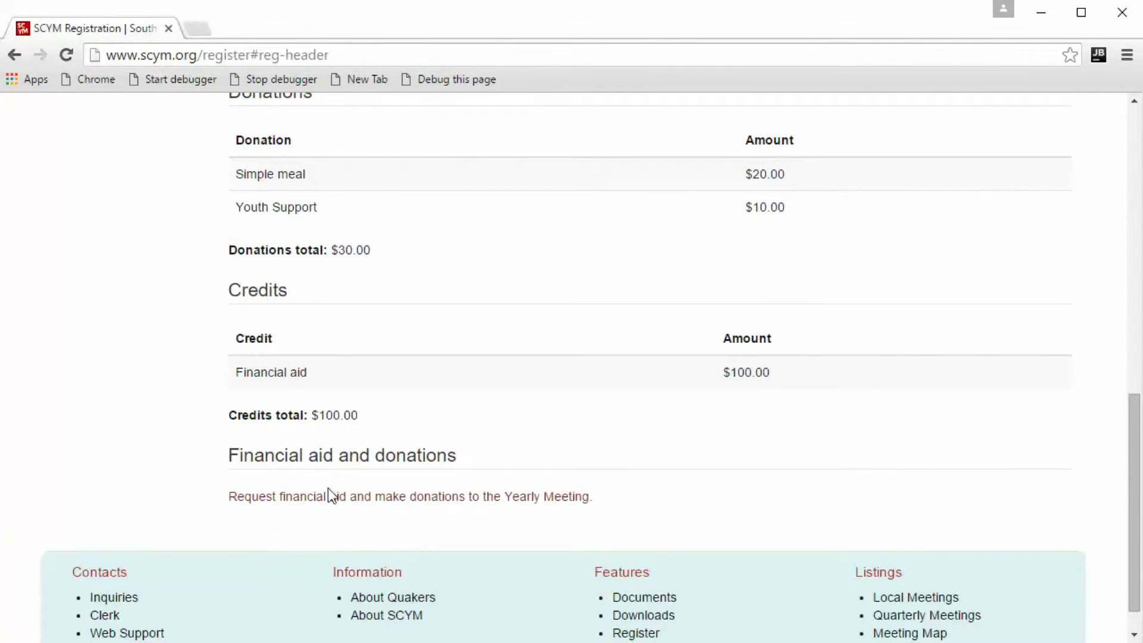
click(378, 502)
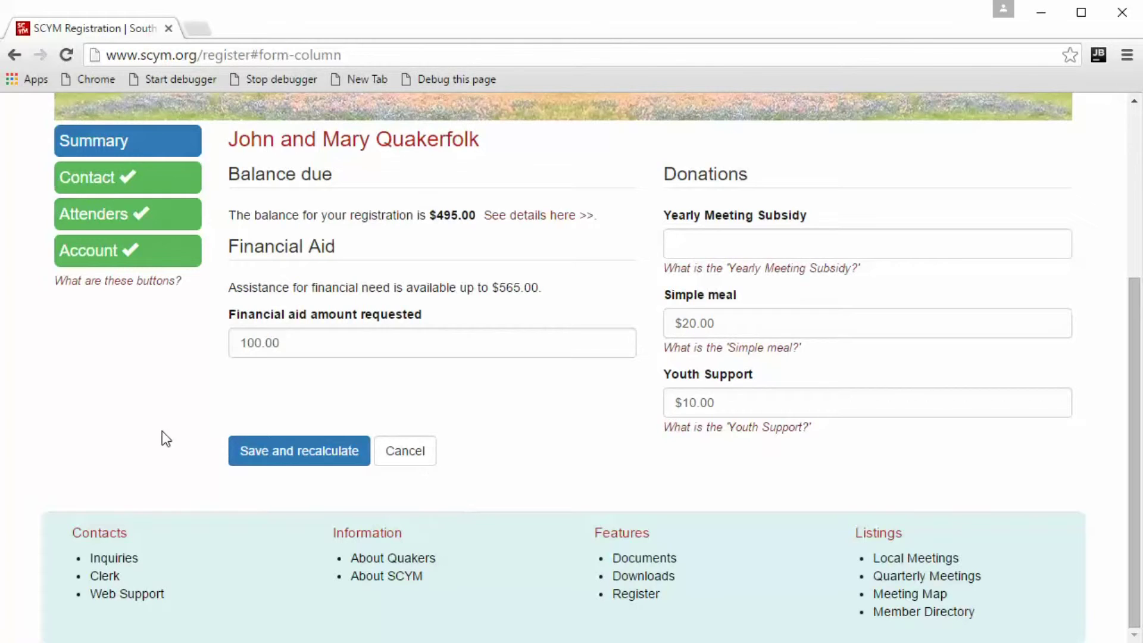
click(421, 459)
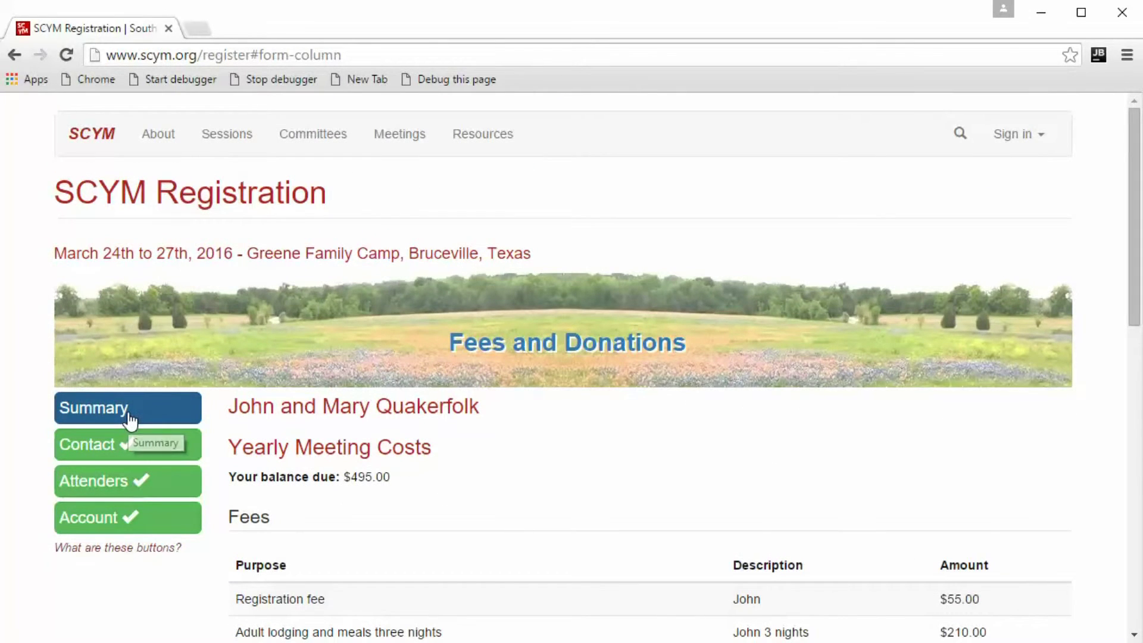
Return to the start page and sign in with the account's username and password.
click(131, 422)
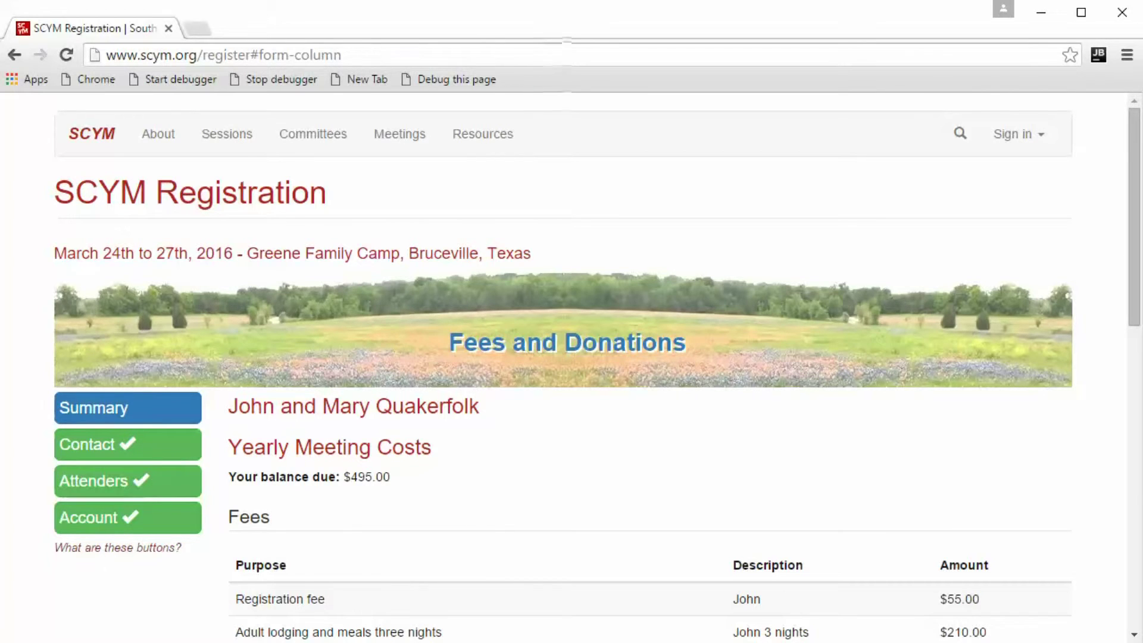
click(1023, 137)
click(931, 184)
key(Tab)
text(*****)
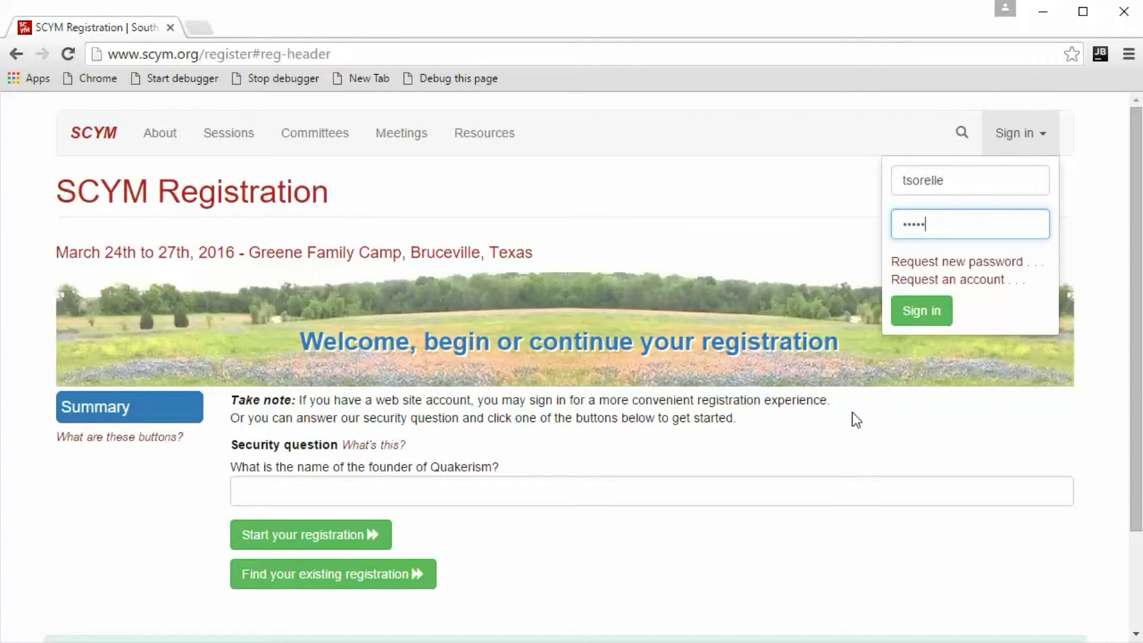
text(****)
click(942, 312)
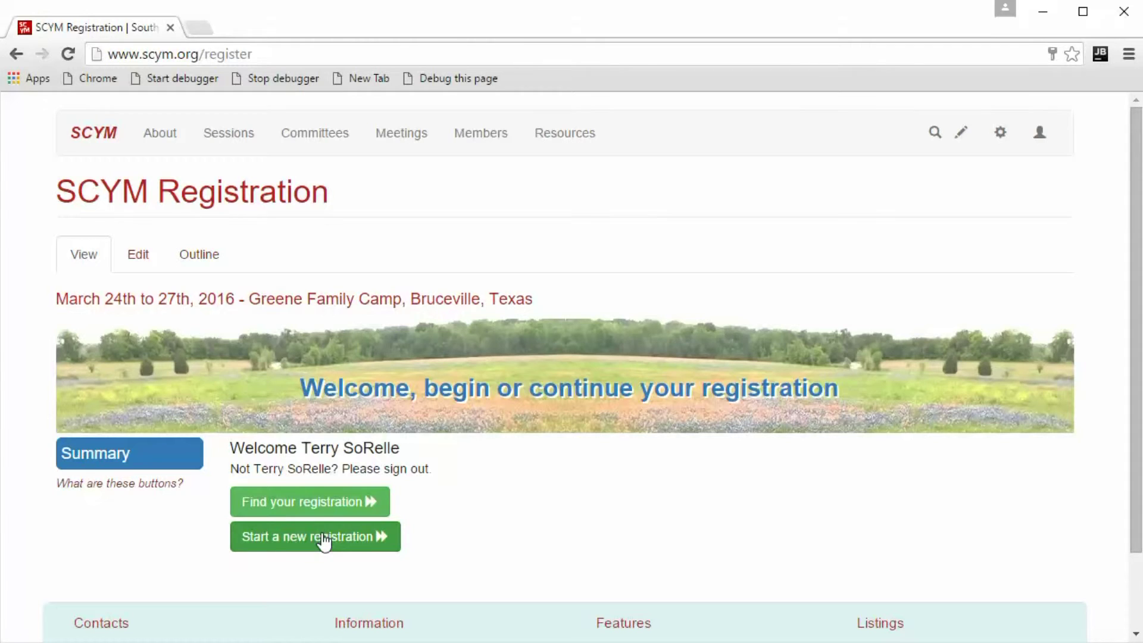
Start a new registration and submit the contact's e-mail address.
click(300, 542)
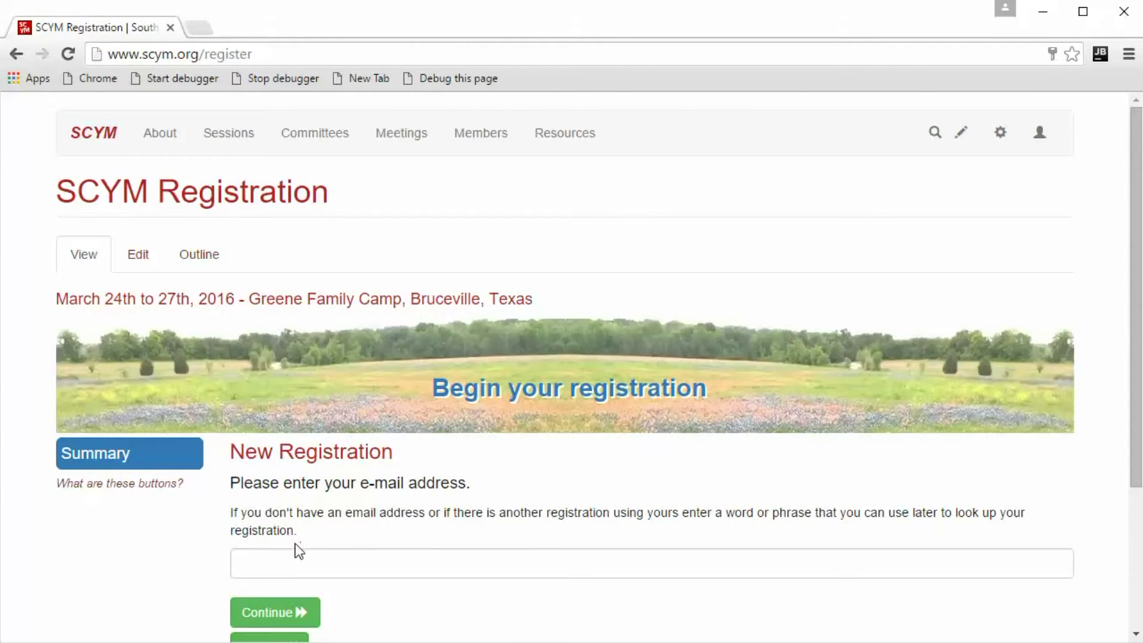
scroll(298, 551, down, 3)
click(375, 376)
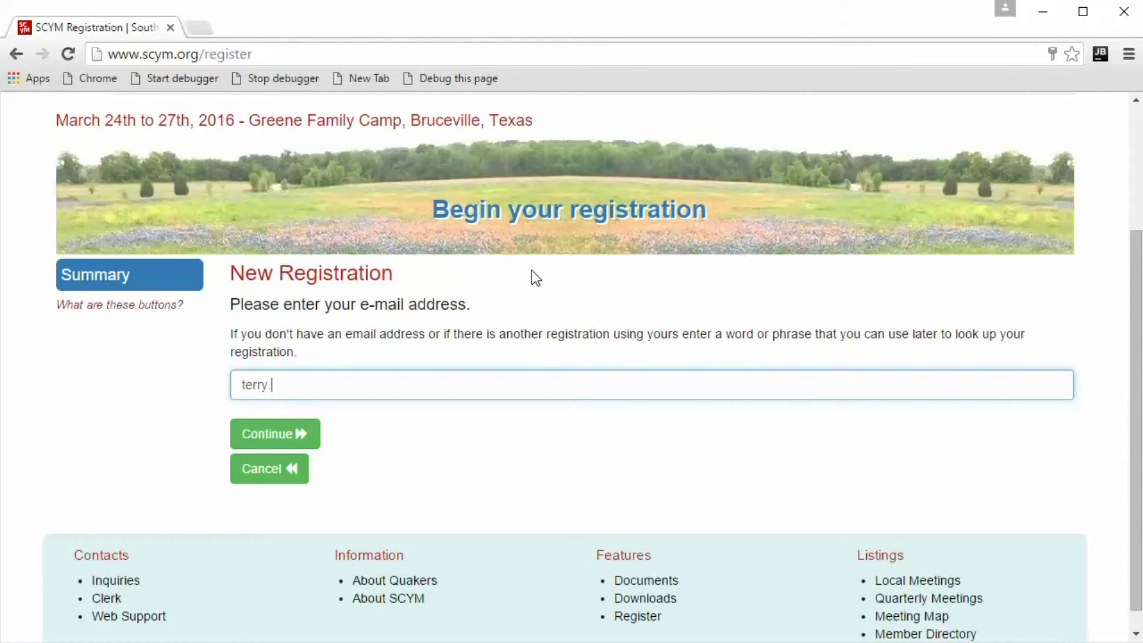
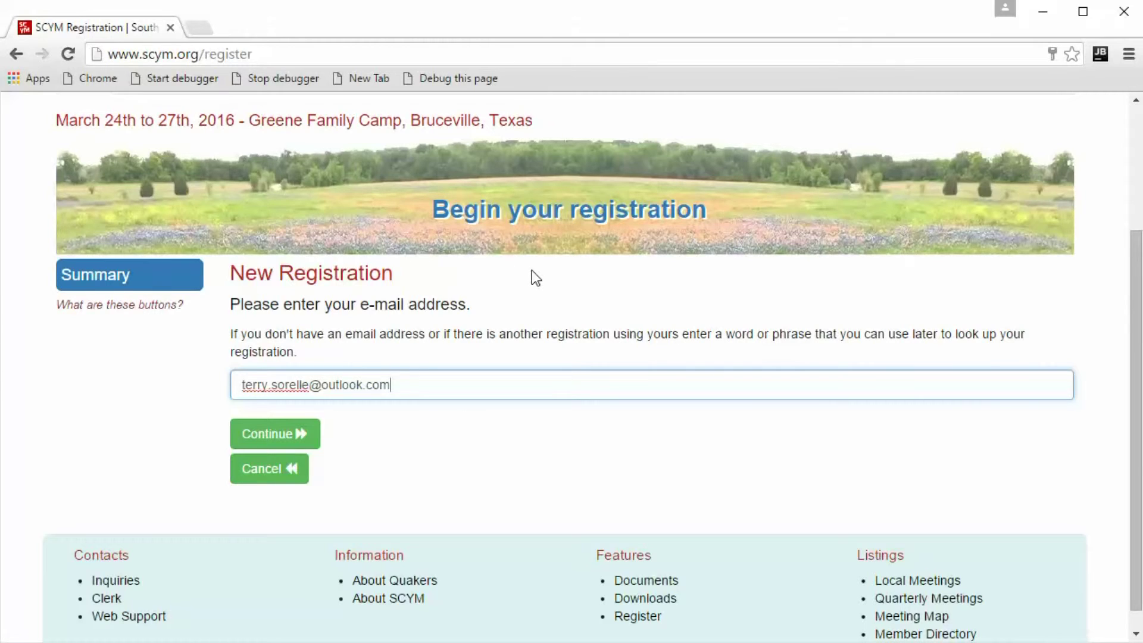
key(Tab)
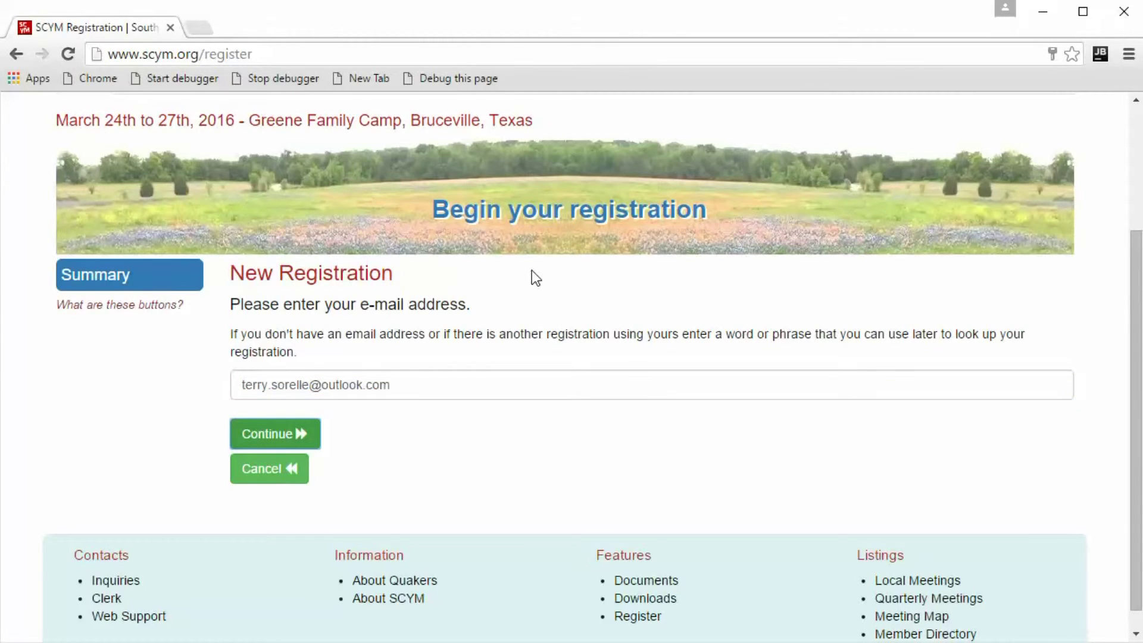
click(274, 436)
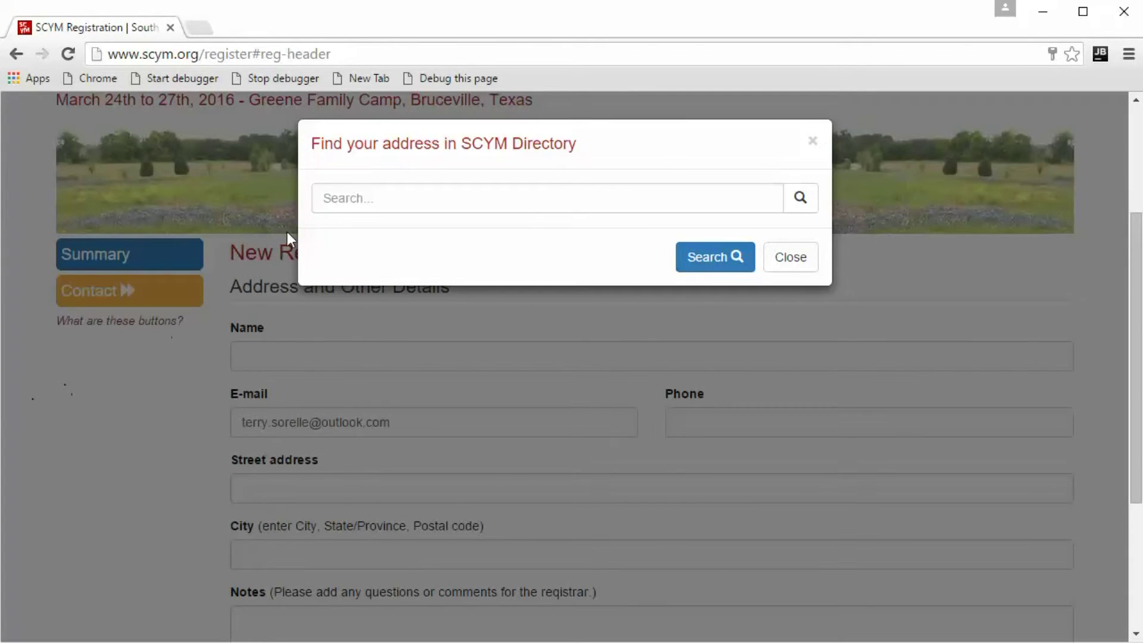
Search the SCYM Directory for the contact and fill the form from the matching address.
click(352, 203)
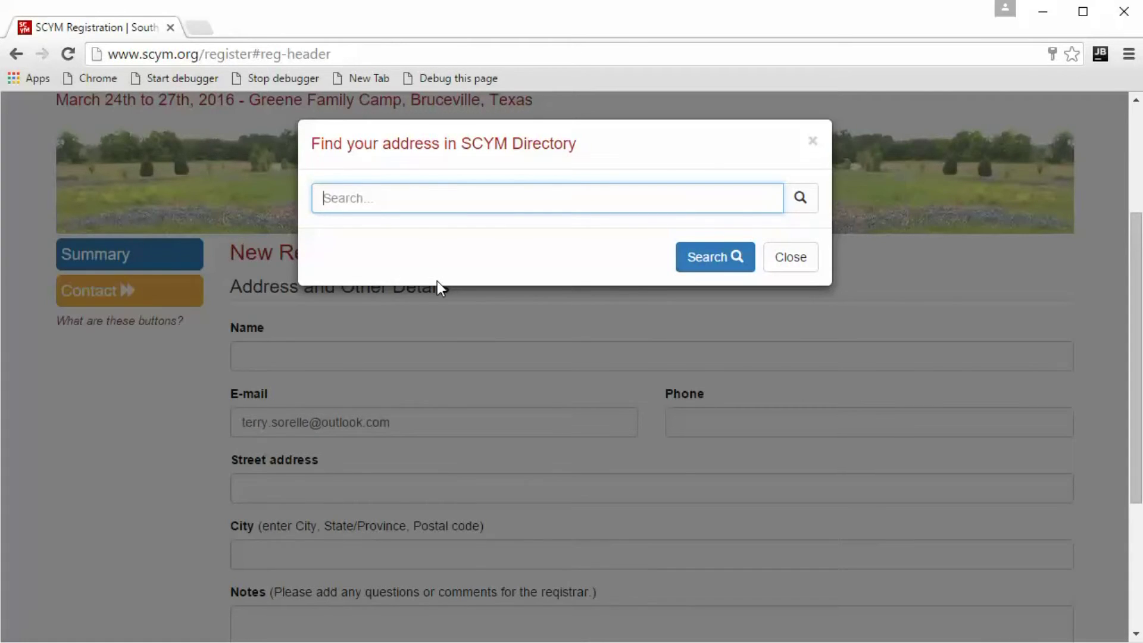
text(terry)
click(695, 262)
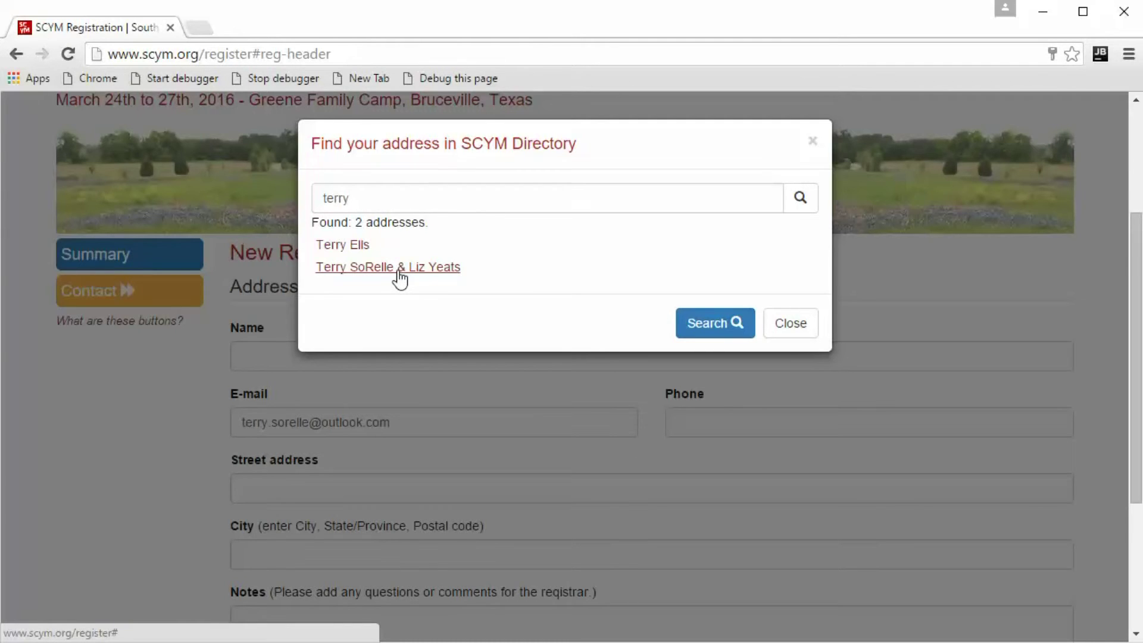
click(398, 269)
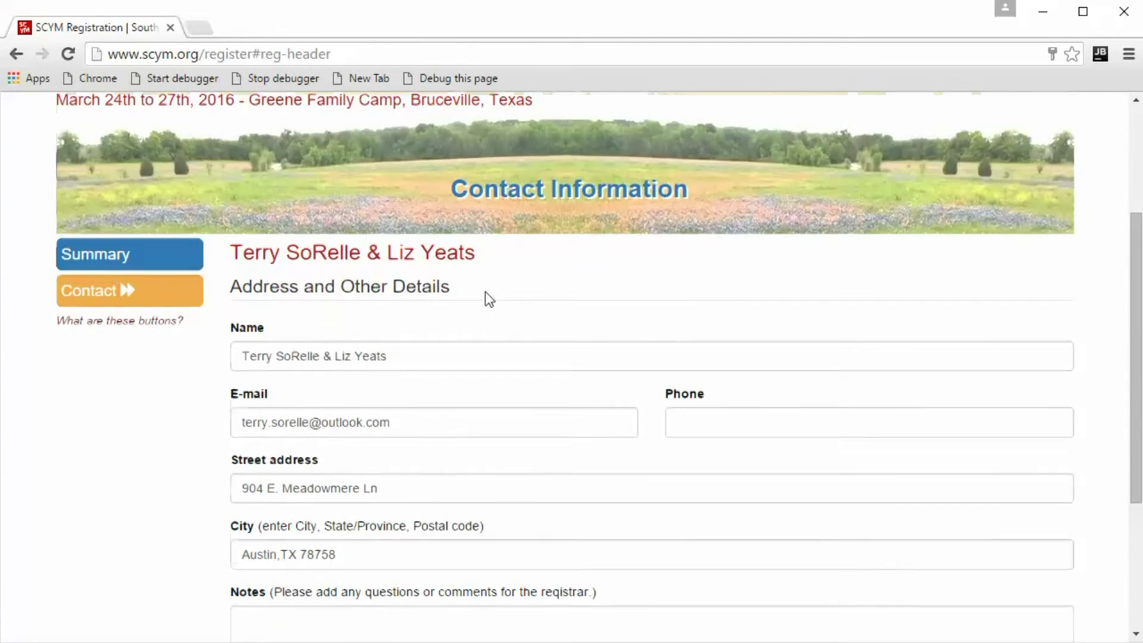
Save the prefilled contact details and continue to the attenders step.
scroll(484, 298, down, 3)
scroll(497, 263, up, 3)
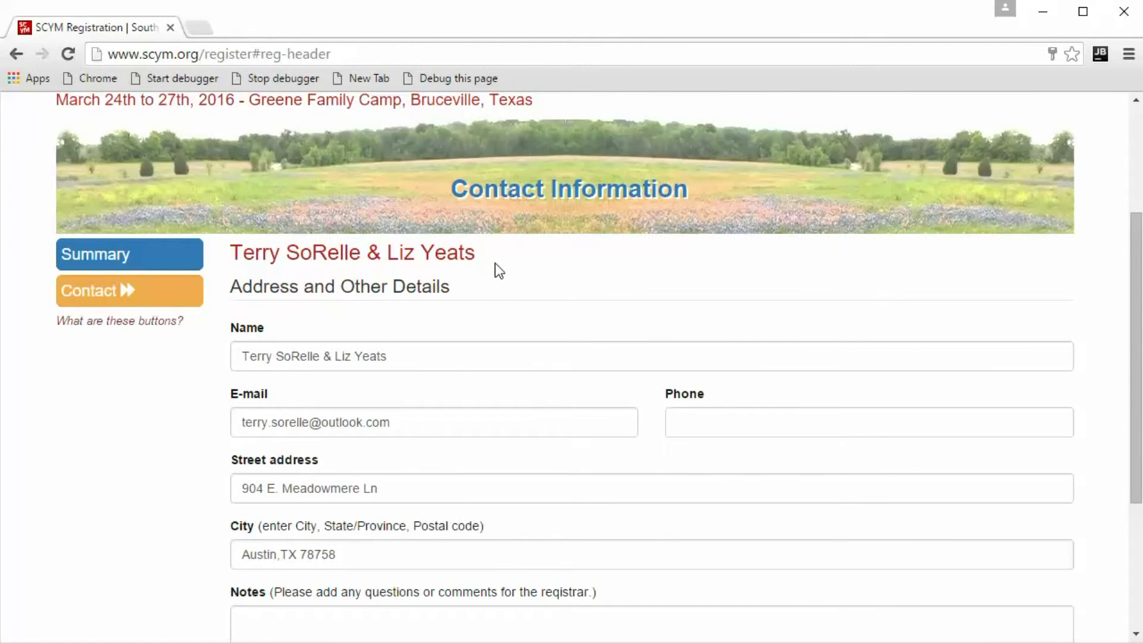
scroll(499, 271, down, 3)
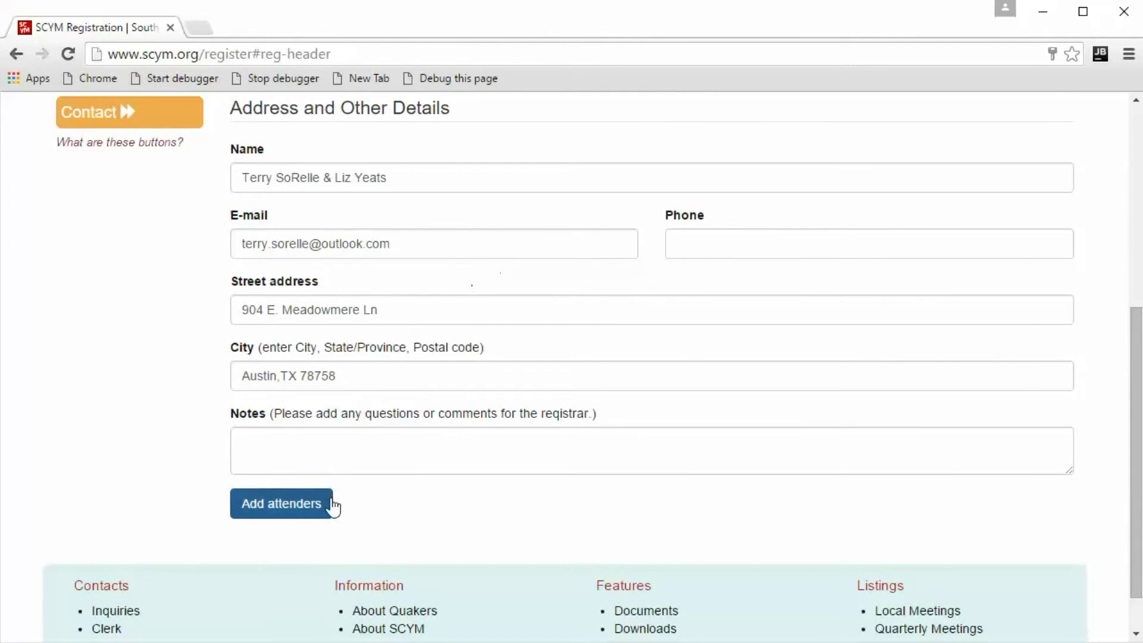
click(312, 505)
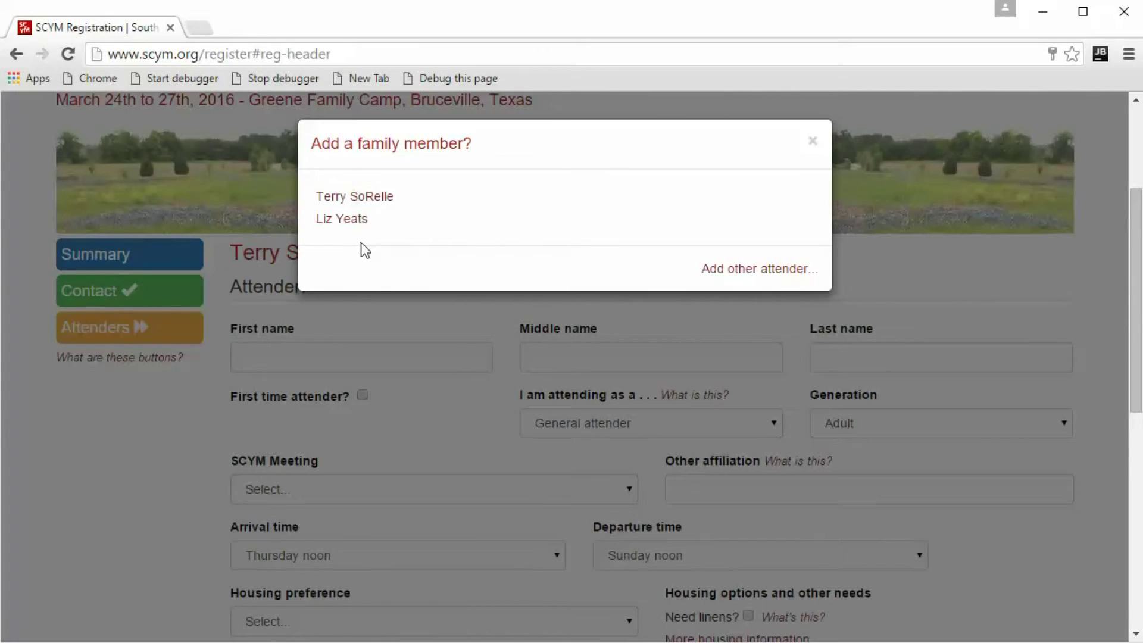
Fill the attender form with the first household member, with meeting Friends Meeting of Austin.
click(364, 194)
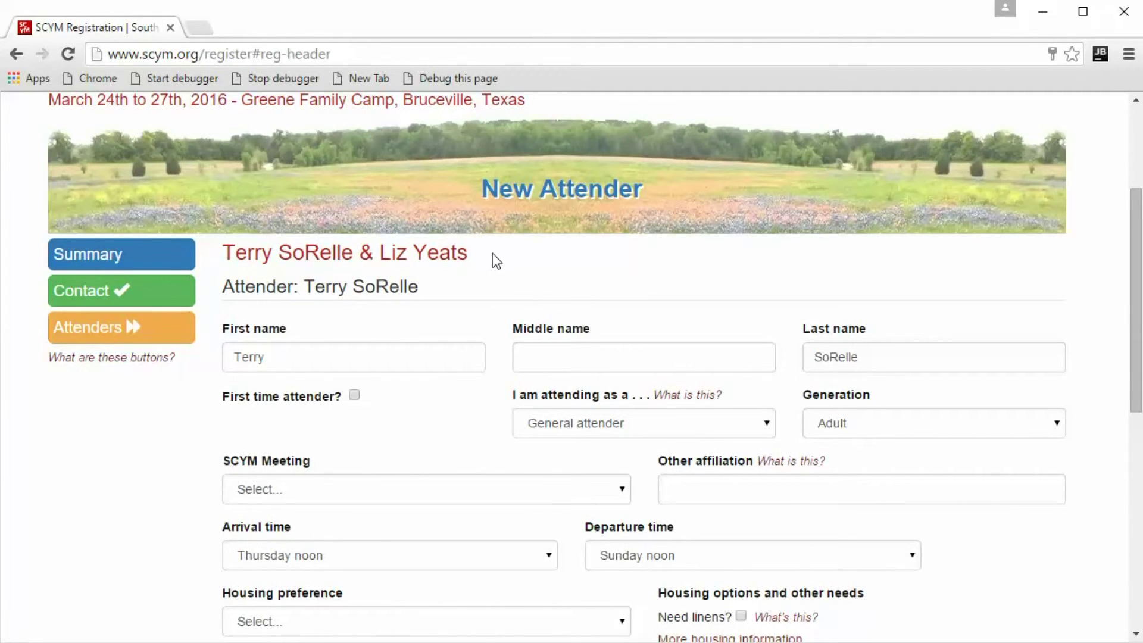
scroll(491, 253, down, 1)
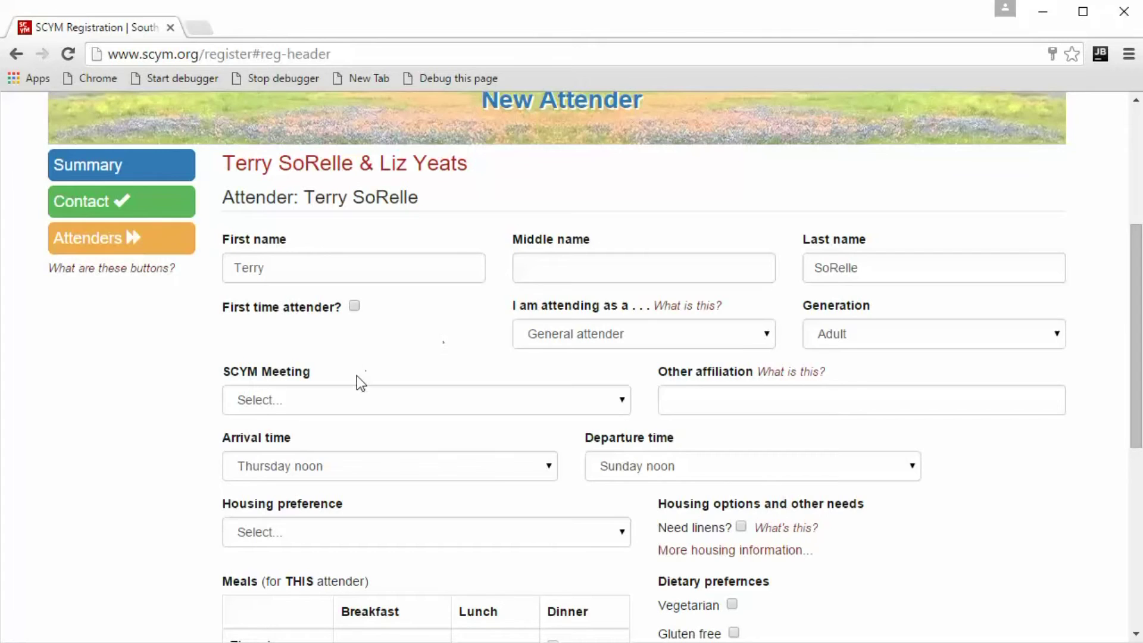
click(348, 400)
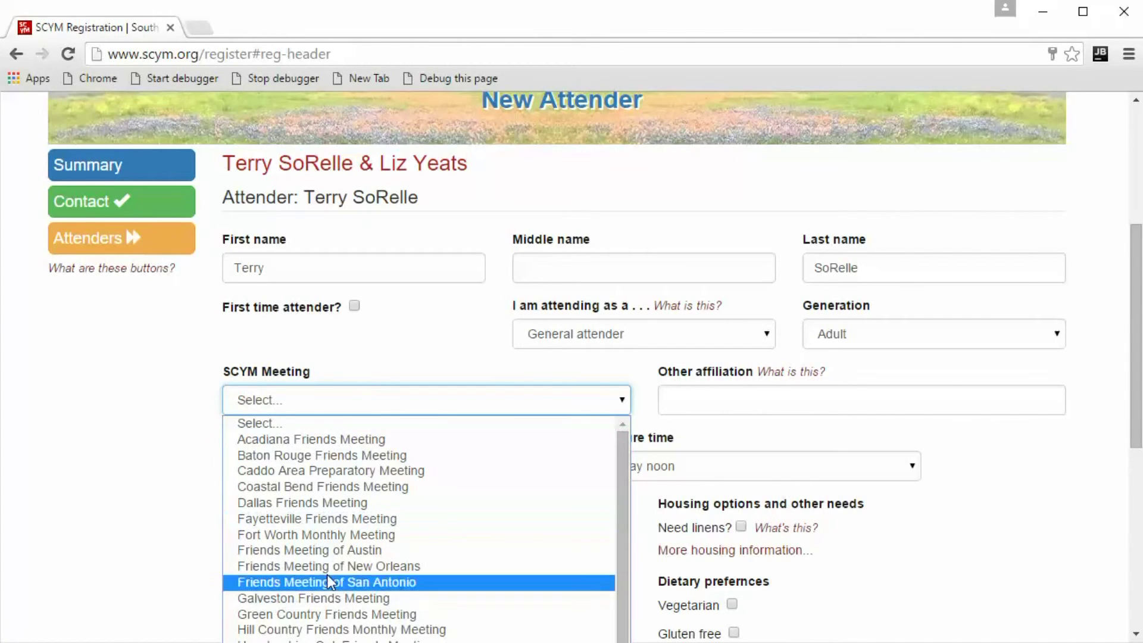
scroll(328, 519, down, 1)
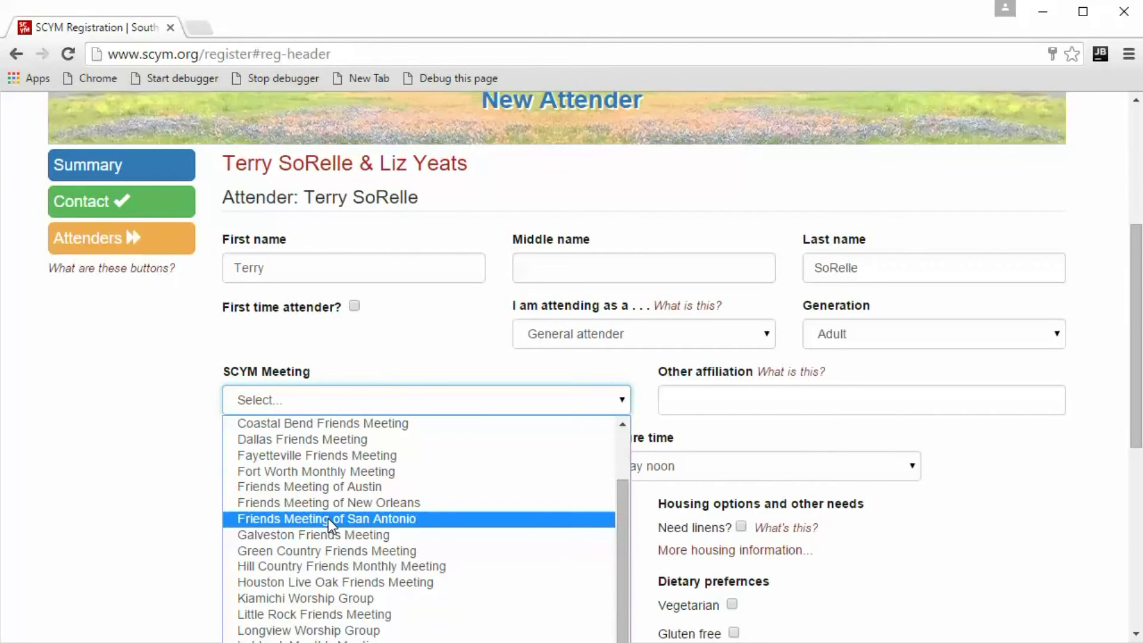
click(327, 519)
click(437, 402)
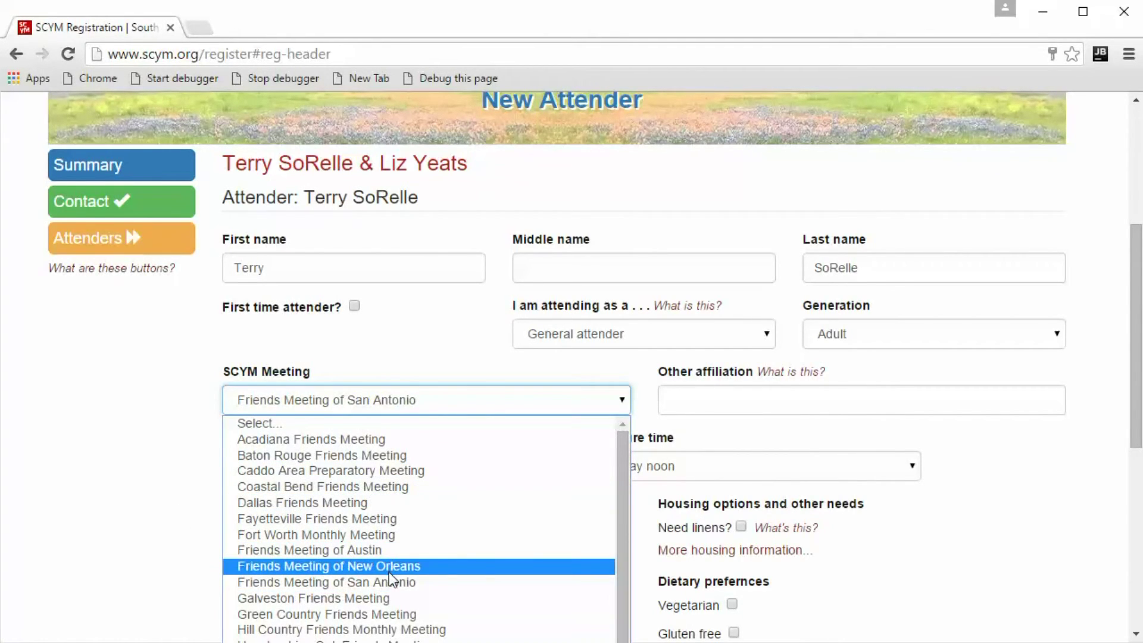
click(372, 550)
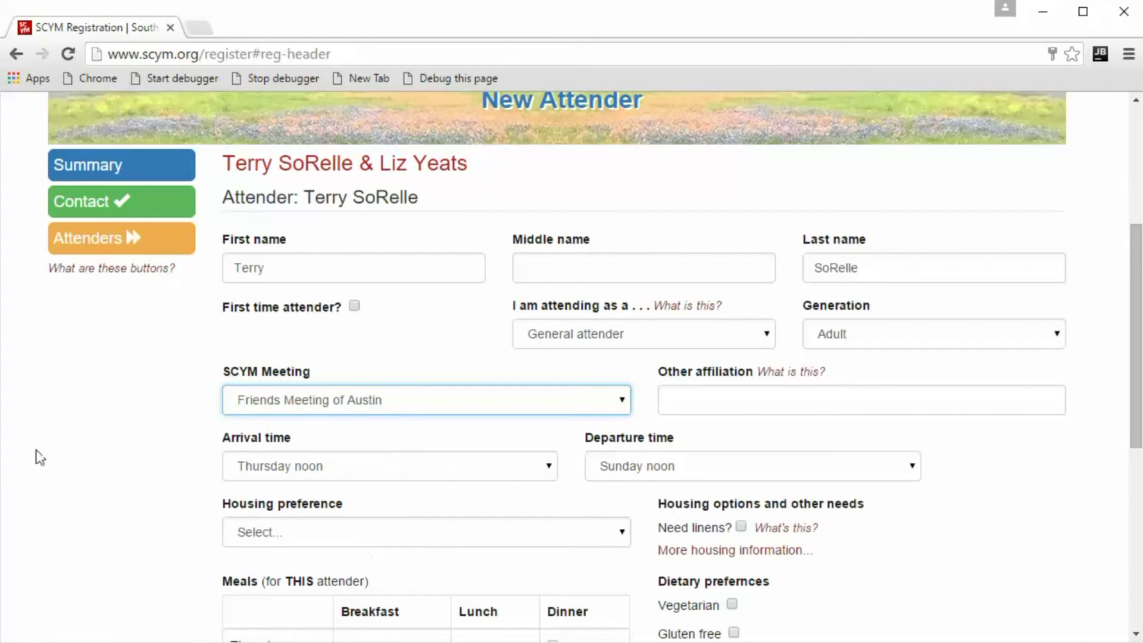
Set the housing preference to Camp Motel and save, starting another attender.
click(425, 541)
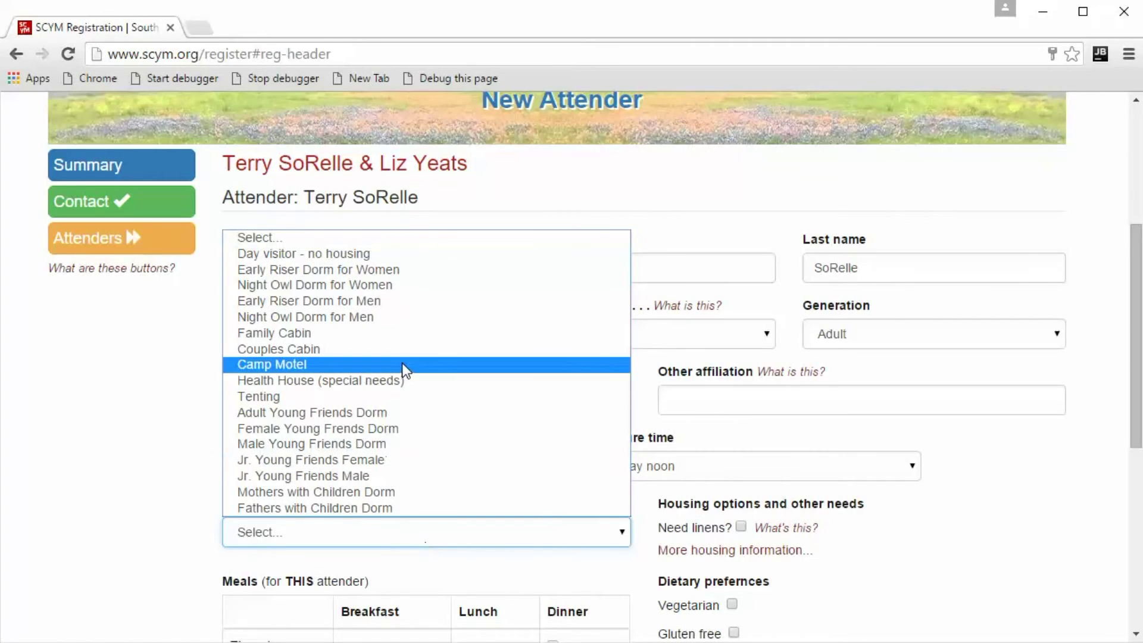
click(326, 367)
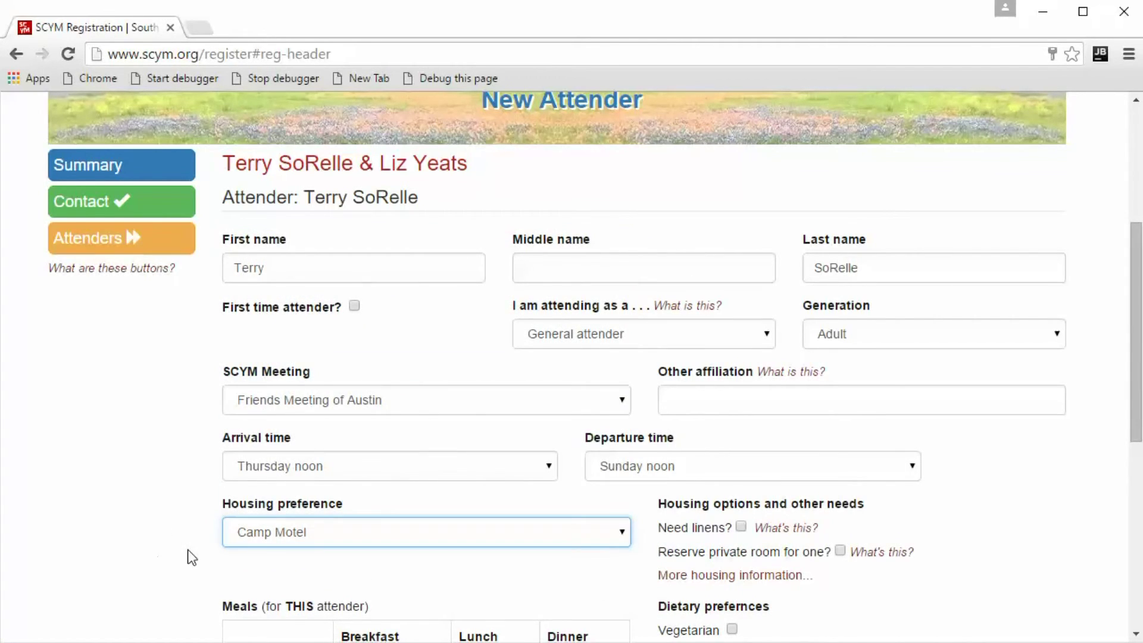
scroll(181, 533, down, 2)
scroll(181, 532, down, 2)
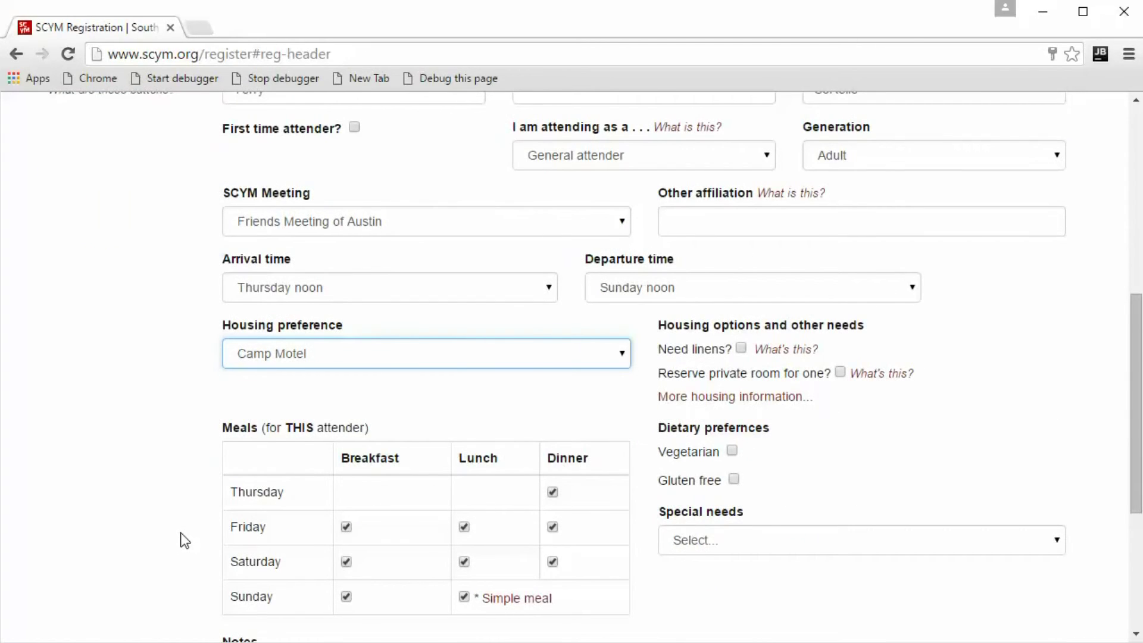
scroll(184, 540, down, 2)
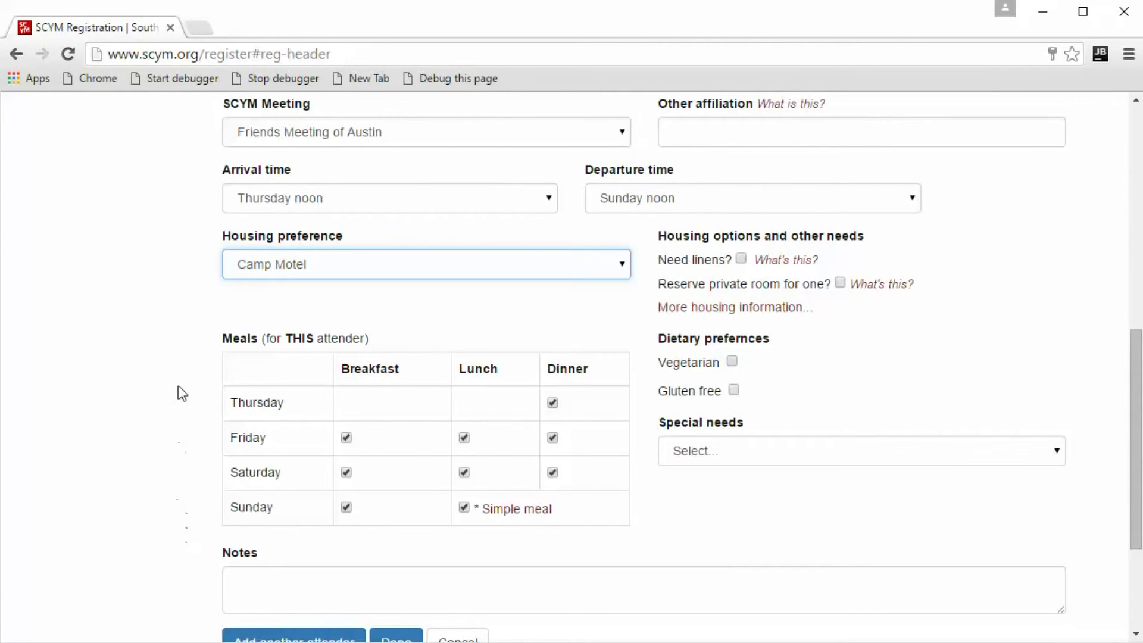
scroll(179, 390, down, 4)
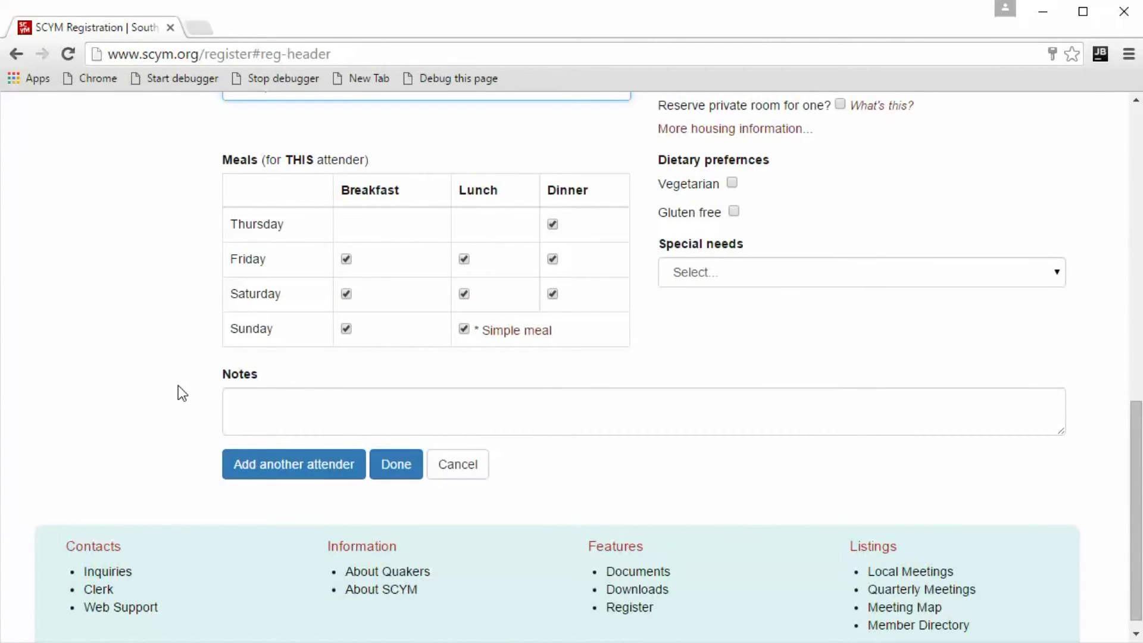
click(307, 471)
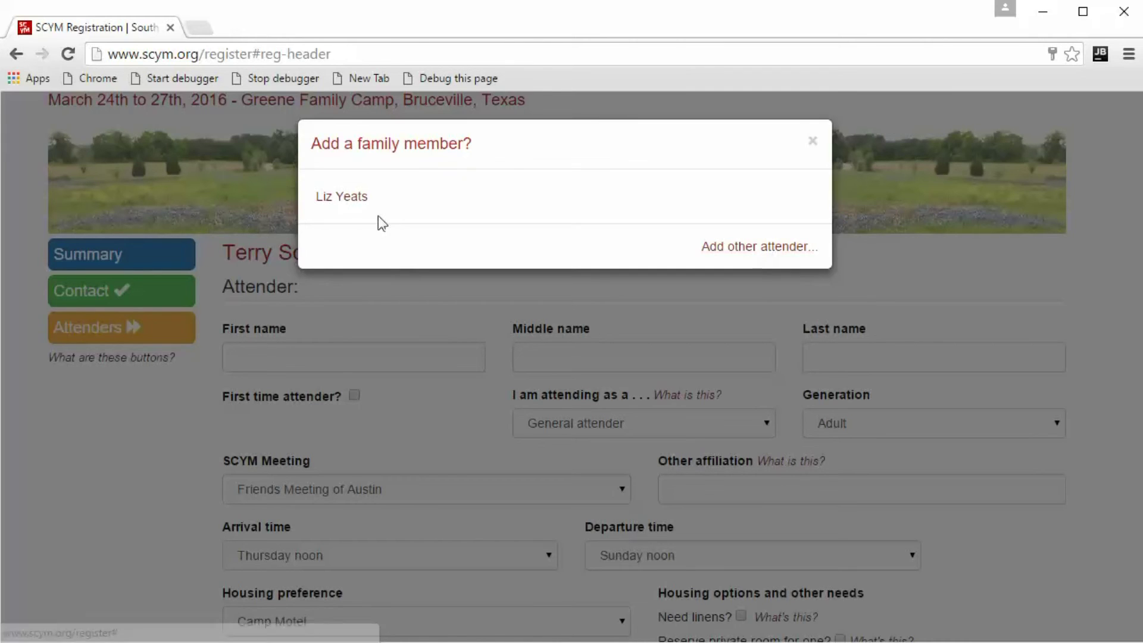
Add the remaining household member as an attender, review the details, and finish the attenders.
click(345, 197)
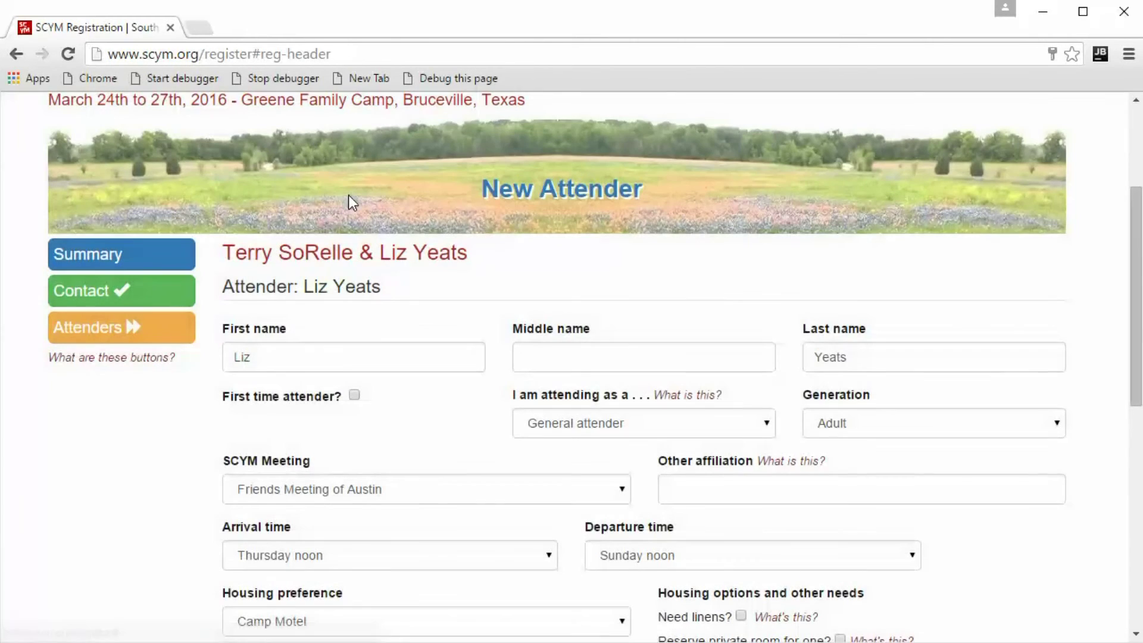
scroll(491, 312, down, 6)
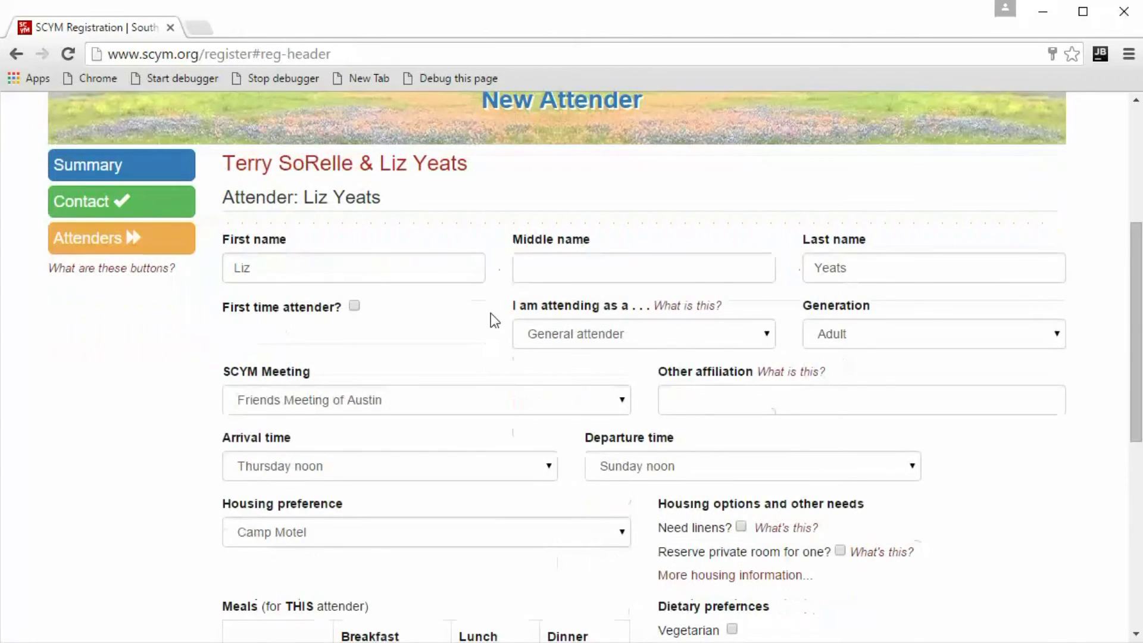
scroll(485, 324, down, 3)
scroll(486, 324, up, 3)
scroll(481, 324, up, 3)
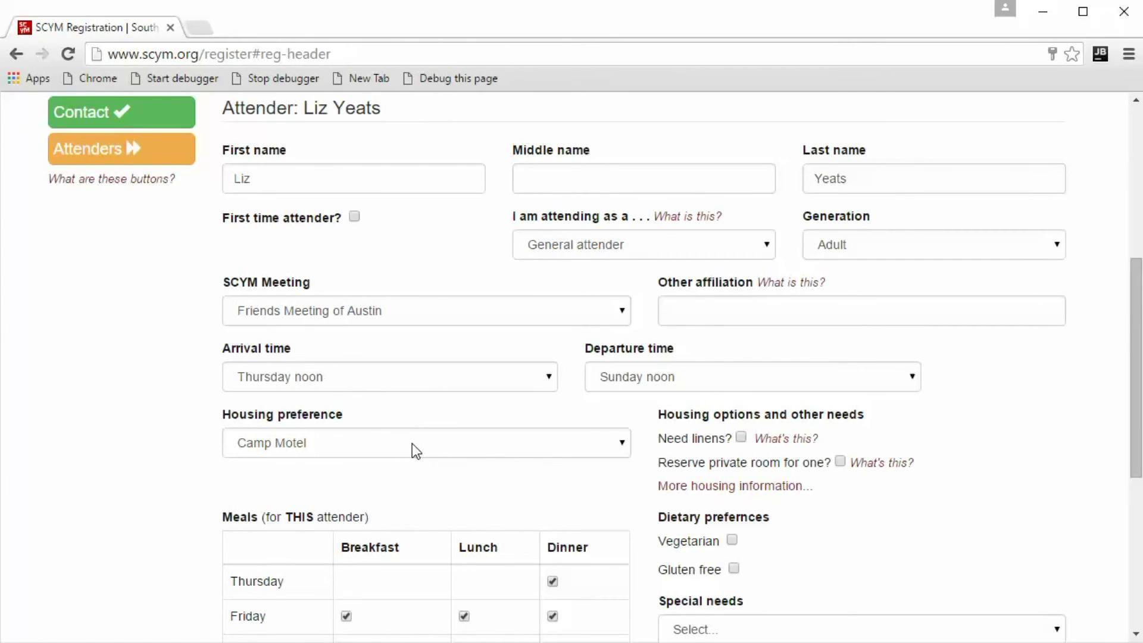
scroll(448, 375, down, 2)
scroll(447, 374, up, 3)
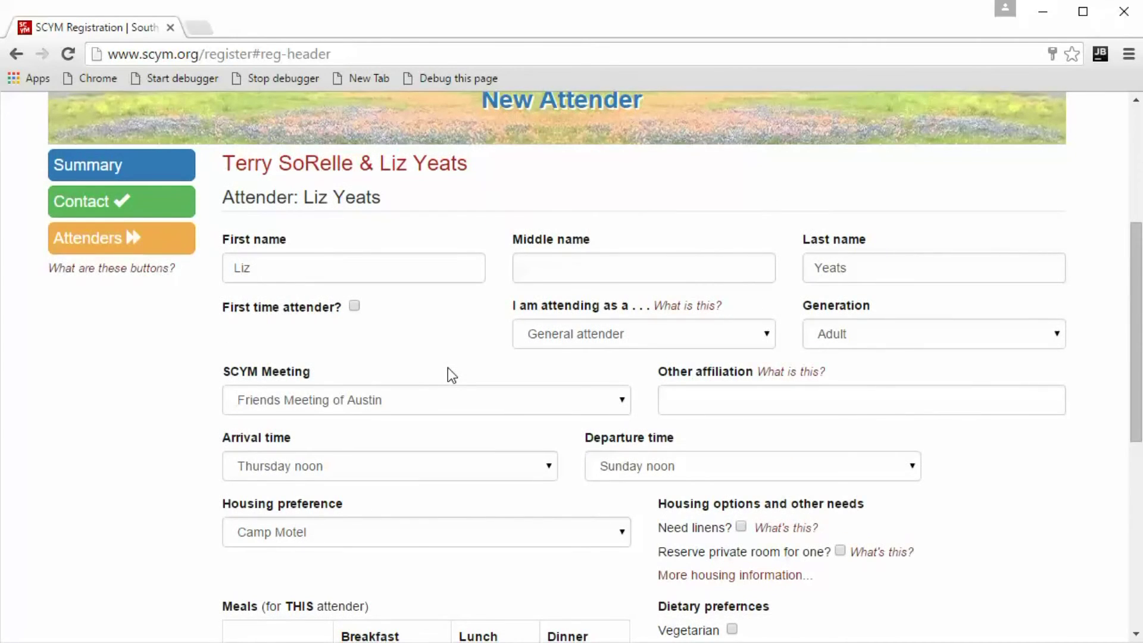
scroll(441, 375, down, 6)
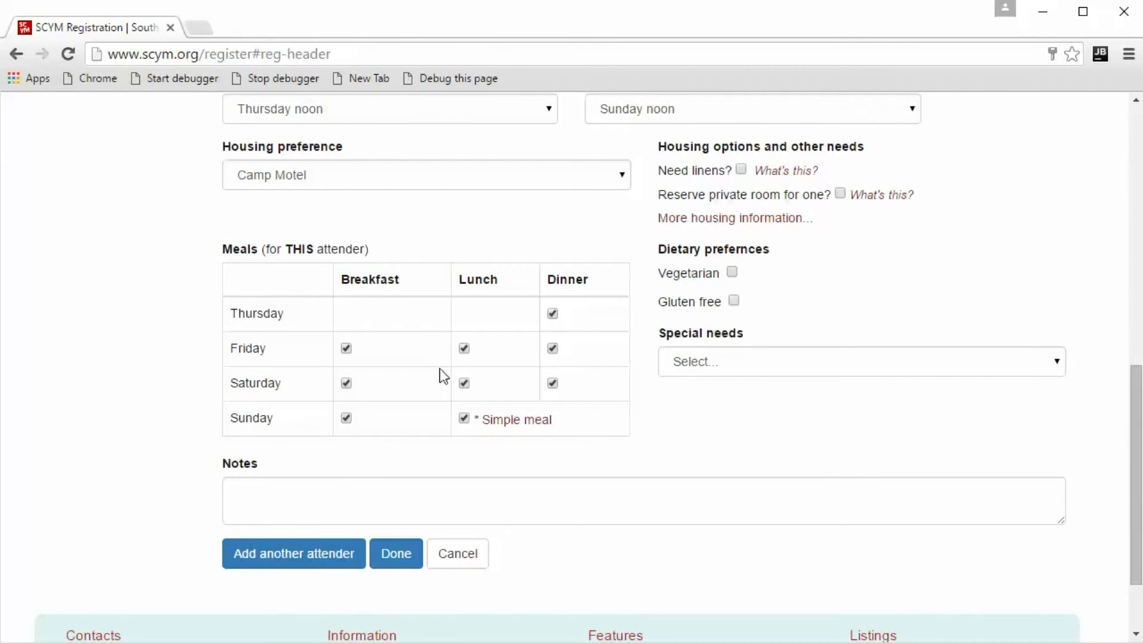
click(399, 558)
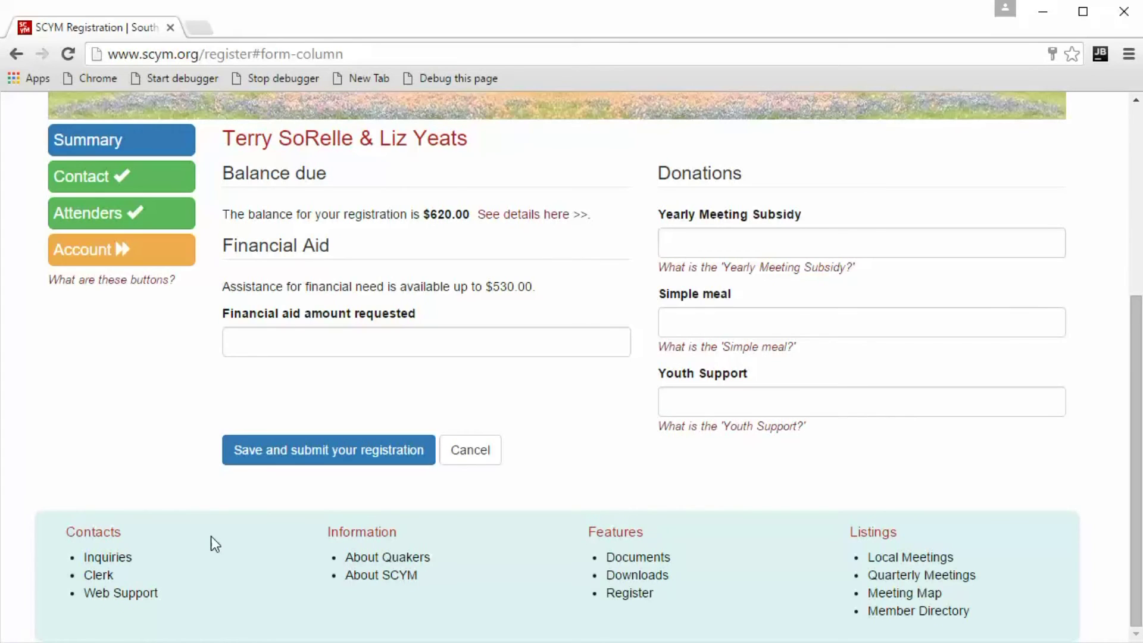
Submit the registration and review the summary showing a $620.00 balance due.
click(332, 454)
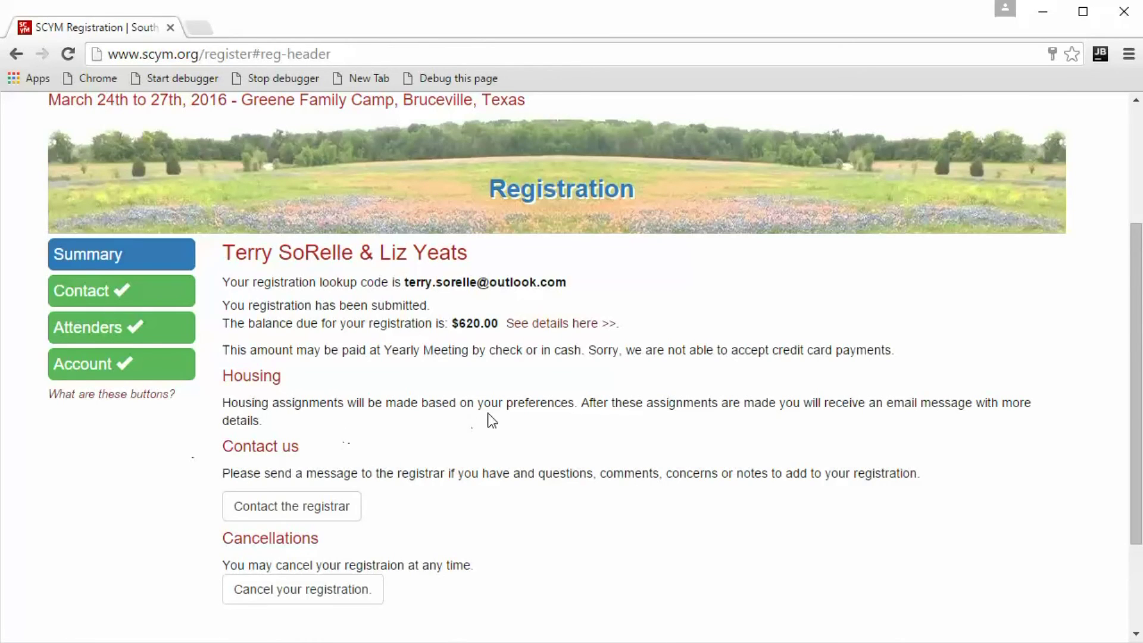
scroll(489, 418, down, 1)
scroll(490, 420, up, 3)
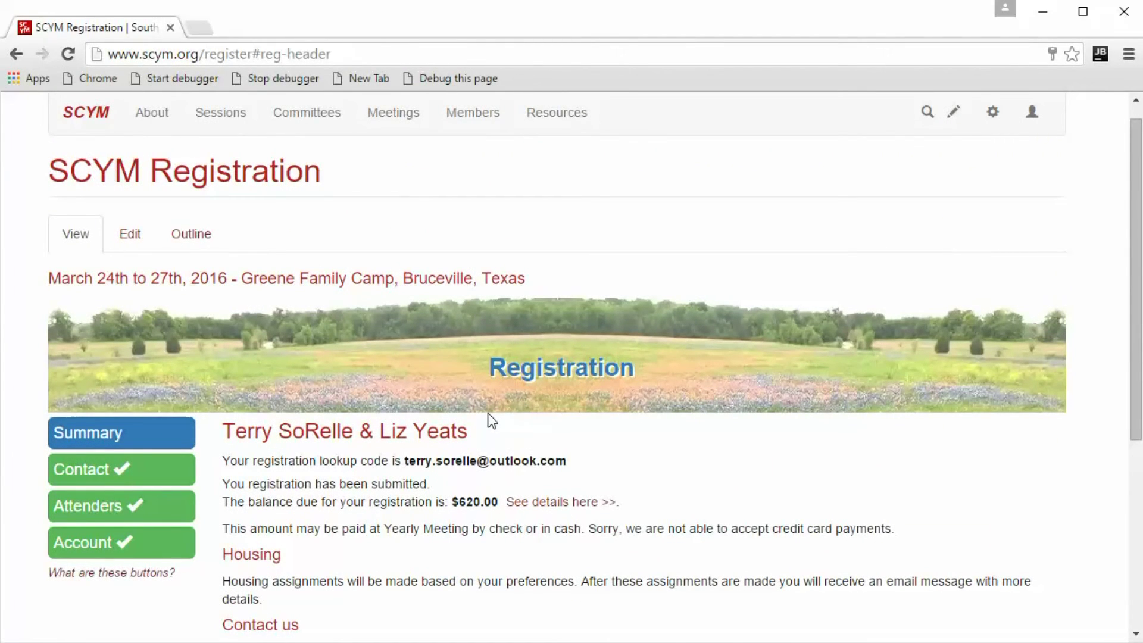
Reload the site and reopen the current registration from the welcome page to review its summary.
click(69, 55)
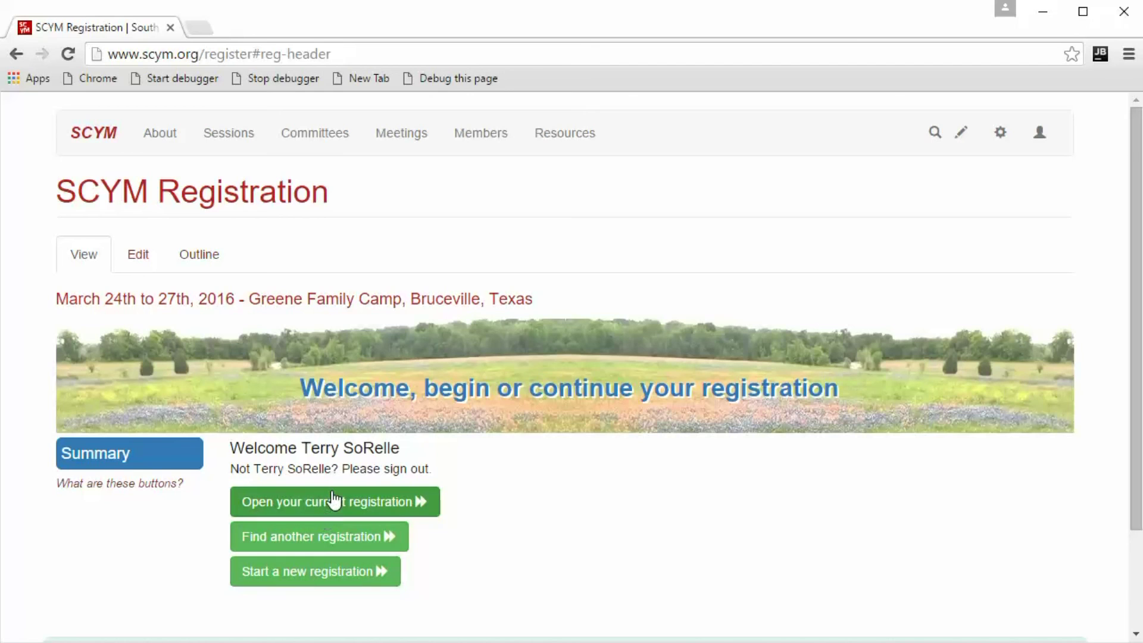
click(388, 505)
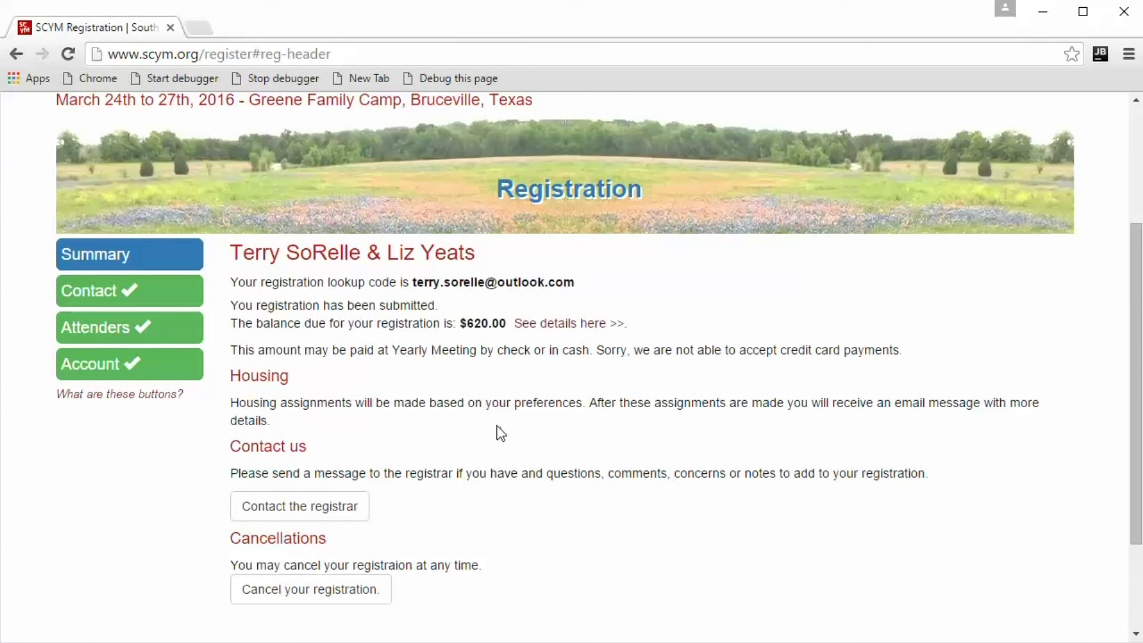
scroll(502, 432, down, 2)
scroll(500, 431, up, 6)
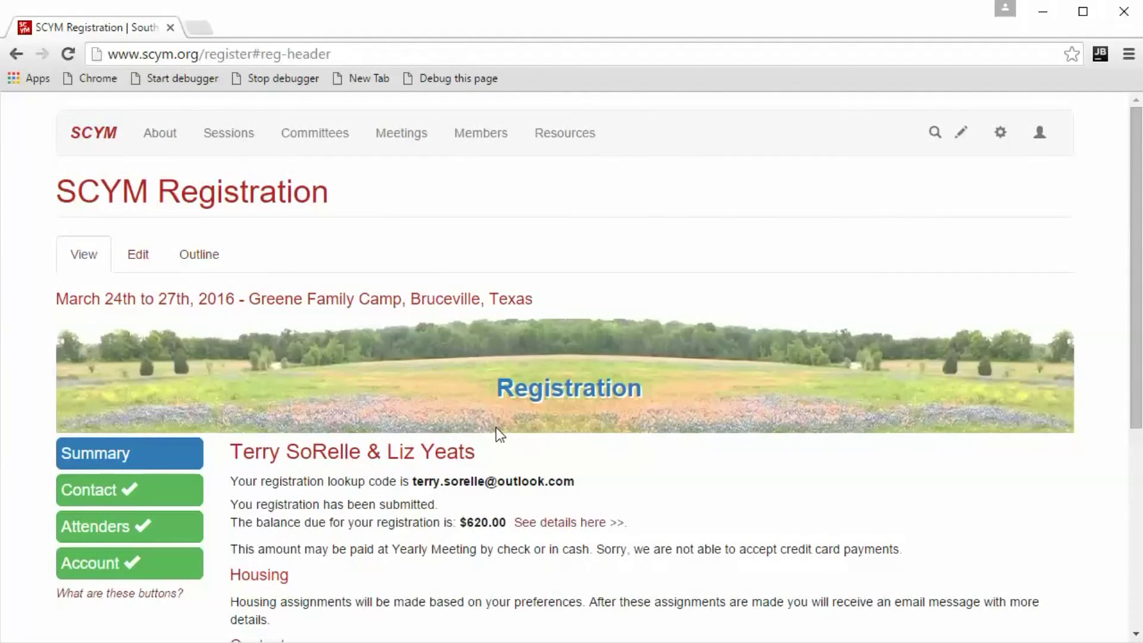
scroll(495, 427, down, 2)
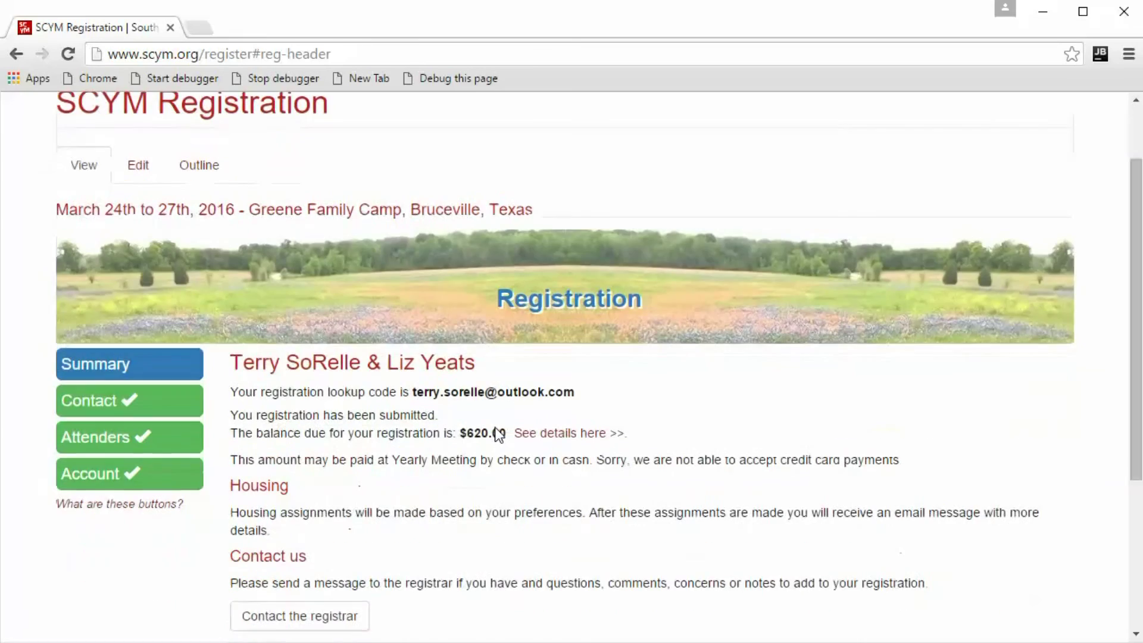